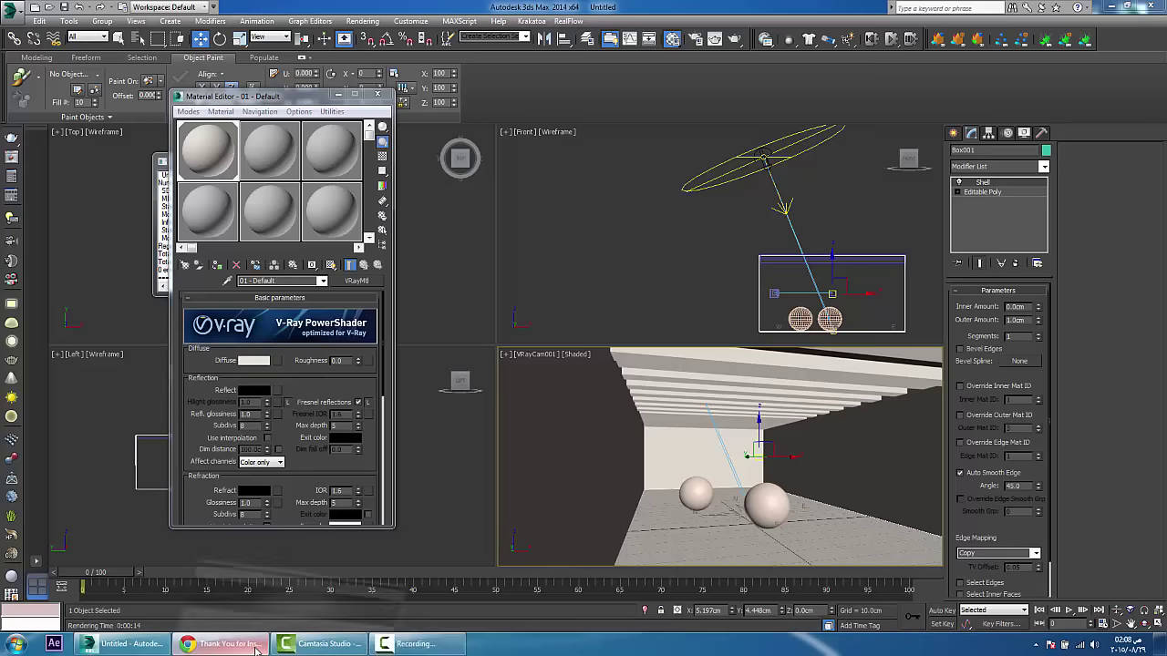
Step: Switch to Chrome and open the VrayWorld article on the Musée Miniature et Cinéma near its beginning
{"action": "left_click", "coordinate": [223, 644]}
{"action": "left_click", "coordinate": [581, 8]}
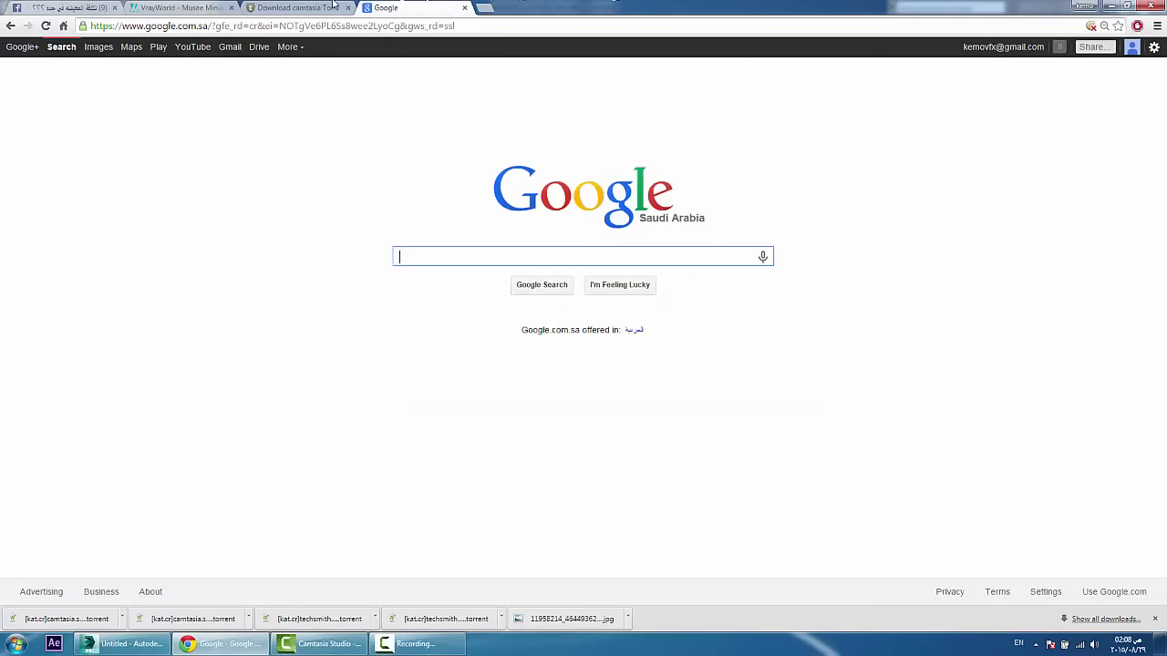
{"action": "left_click", "coordinate": [159, 7]}
{"action": "scroll", "coordinate": [971, 284], "scroll_direction": "up", "scroll_amount": 10}
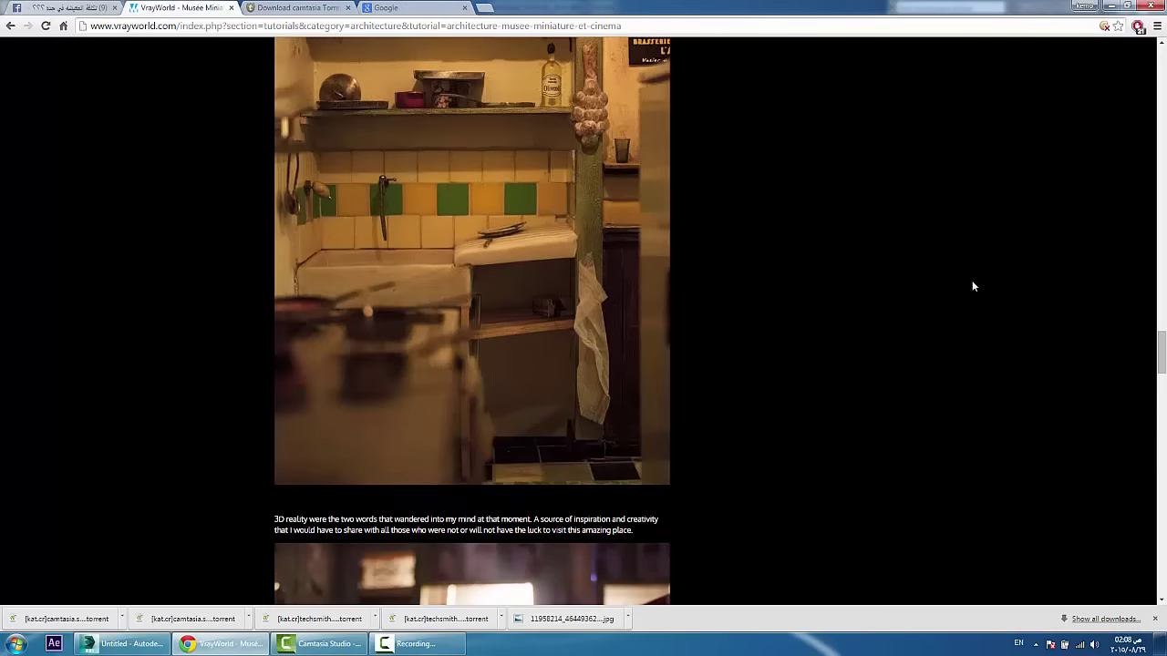
{"action": "left_click_drag", "start_coordinate": [1161, 359], "coordinate": [1155, 107]}
{"action": "scroll", "coordinate": [628, 408], "scroll_direction": "up", "scroll_amount": 1}
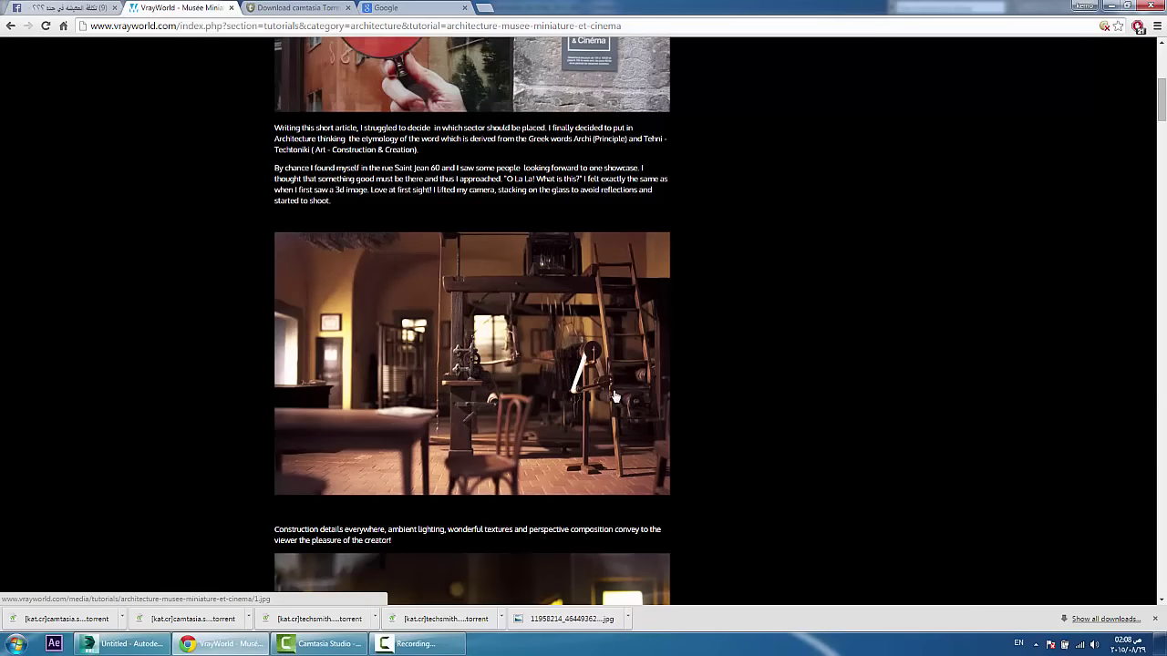
Step: Examine the lighting in the article's miniature interior photos, from the workshop to the sink and window scenes
{"action": "scroll", "coordinate": [614, 399], "scroll_direction": "up", "scroll_amount": 1}
{"action": "scroll", "coordinate": [614, 401], "scroll_direction": "down", "scroll_amount": 1}
{"action": "scroll", "coordinate": [353, 375], "scroll_direction": "down", "scroll_amount": 2}
{"action": "scroll", "coordinate": [354, 375], "scroll_direction": "down", "scroll_amount": 1}
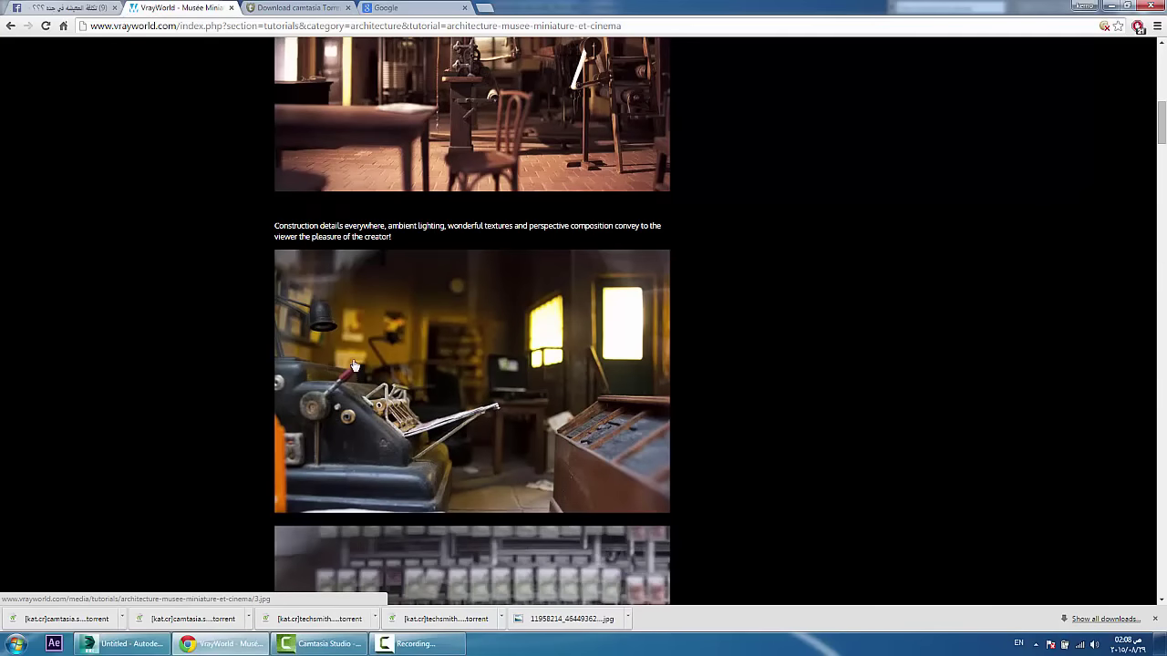
{"action": "scroll", "coordinate": [355, 374], "scroll_direction": "up", "scroll_amount": 1}
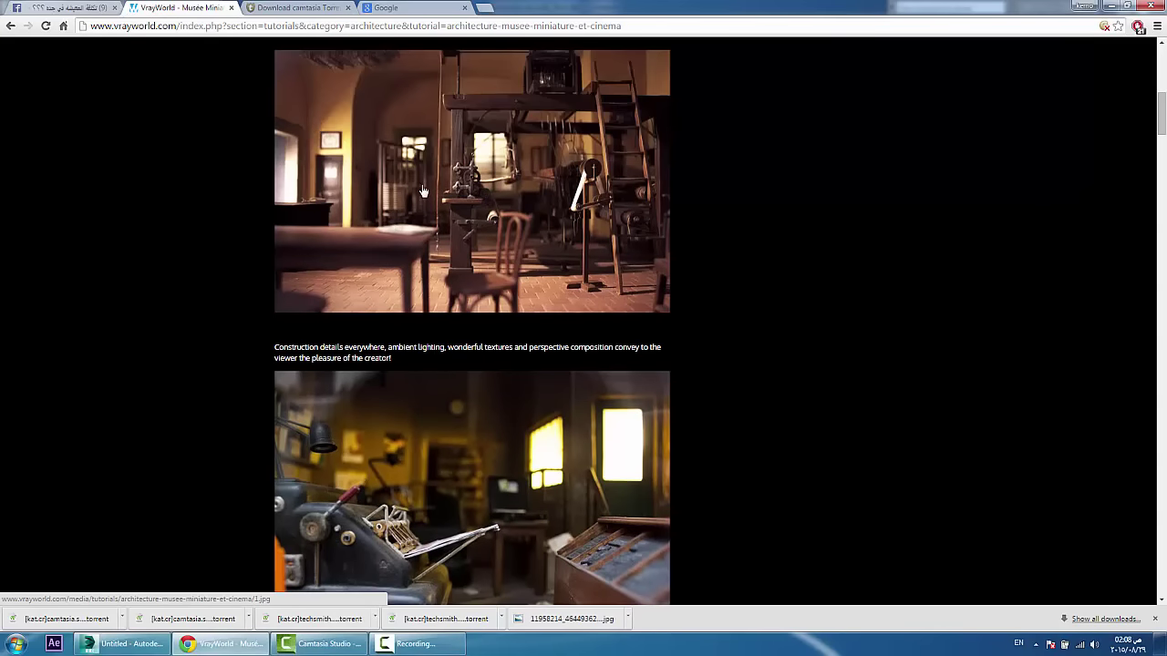
{"action": "scroll", "coordinate": [425, 174], "scroll_direction": "down", "scroll_amount": 2}
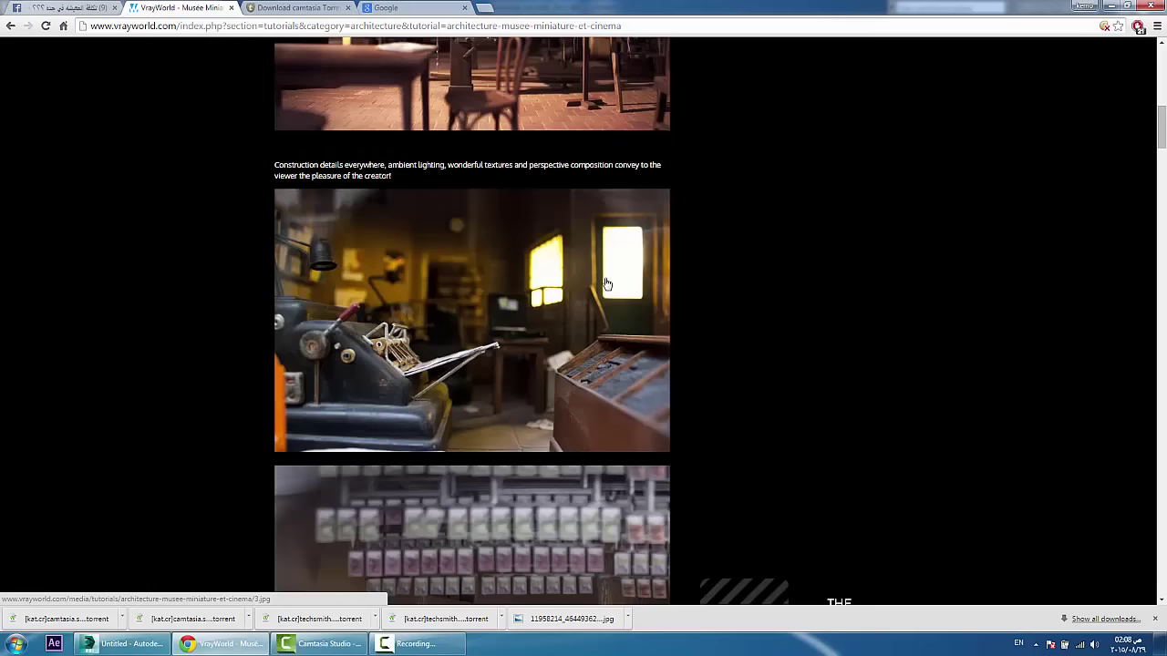
{"action": "scroll", "coordinate": [557, 263], "scroll_direction": "down", "scroll_amount": 6}
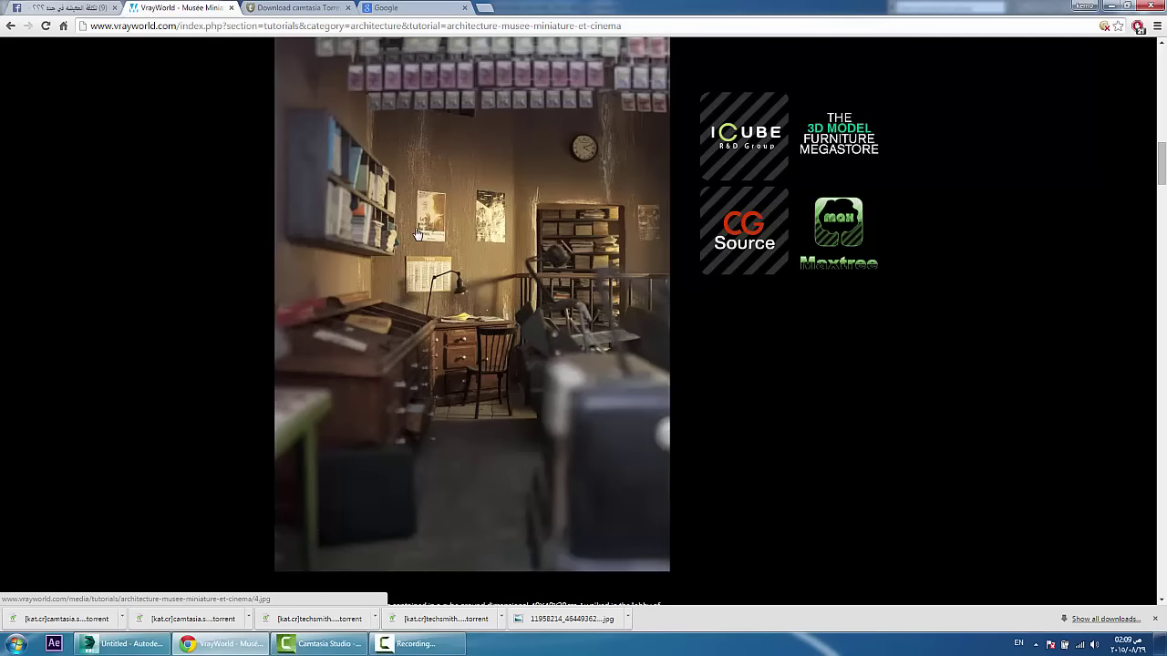
{"action": "scroll", "coordinate": [419, 235], "scroll_direction": "down", "scroll_amount": 5}
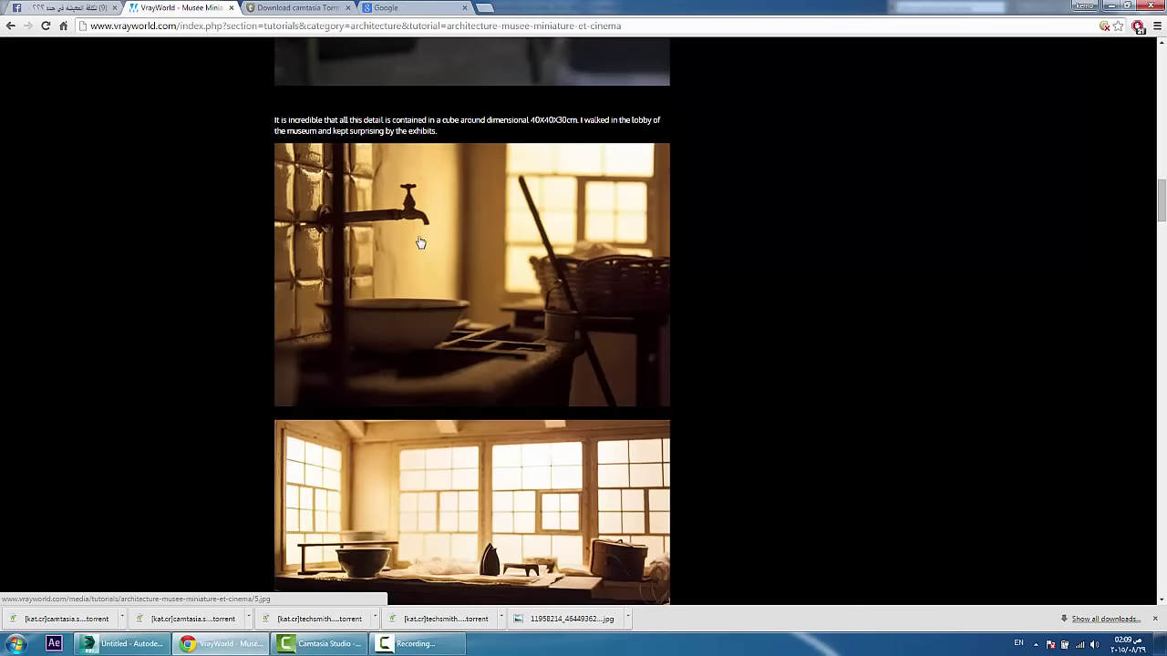
{"action": "scroll", "coordinate": [420, 243], "scroll_direction": "down", "scroll_amount": 2}
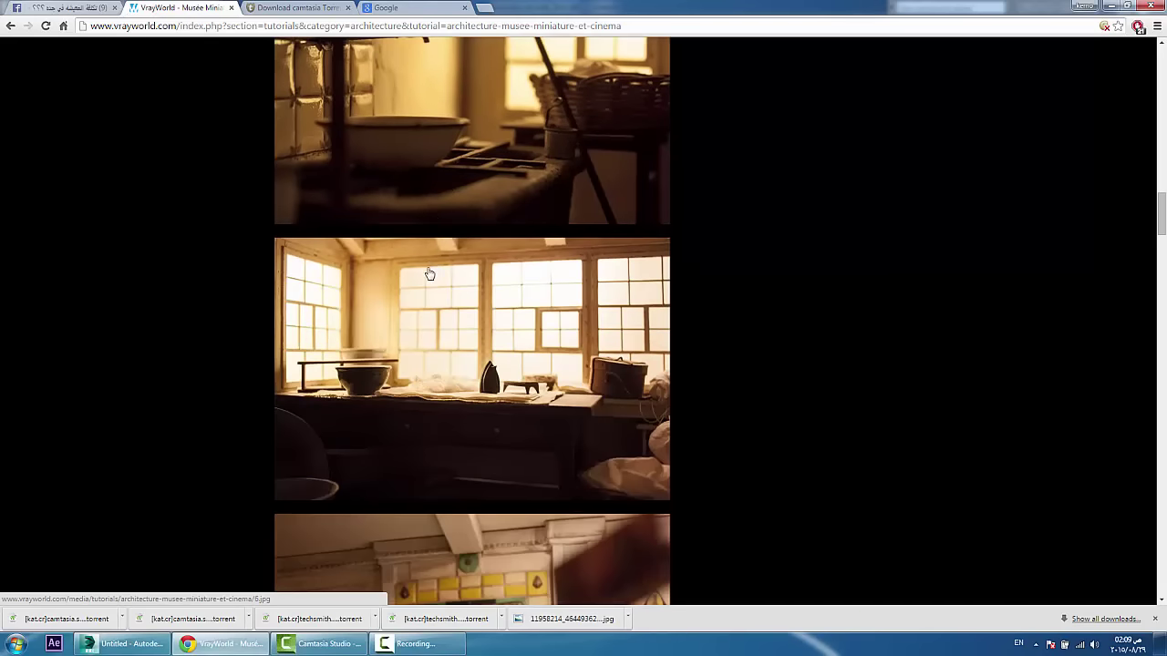
{"action": "scroll", "coordinate": [460, 357], "scroll_direction": "down", "scroll_amount": 1}
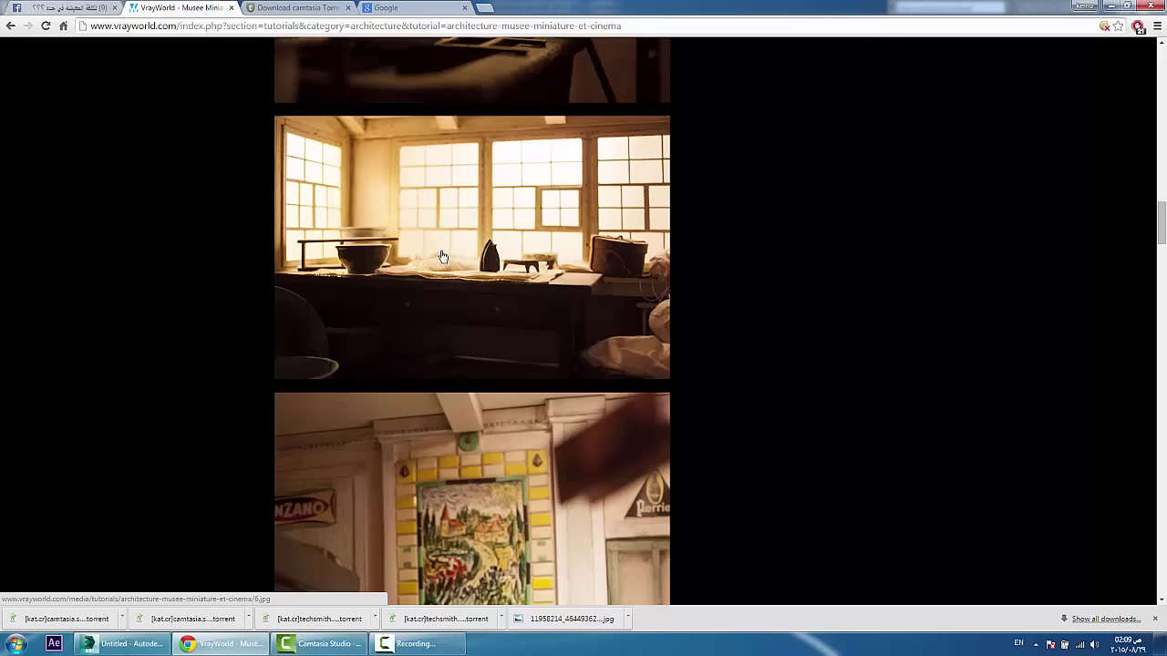
{"action": "scroll", "coordinate": [442, 258], "scroll_direction": "down", "scroll_amount": 1}
Step: Compare the article's window, office and workshop photos again, ending at the café scene with coloured chairs
{"action": "scroll", "coordinate": [443, 261], "scroll_direction": "up", "scroll_amount": 2}
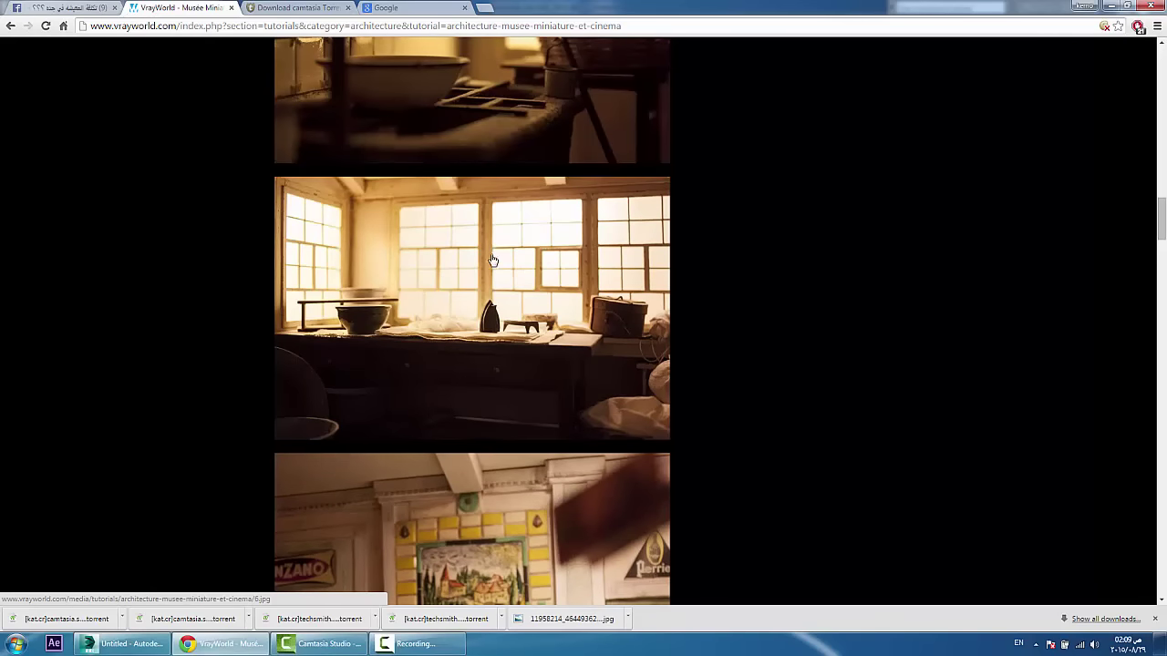
{"action": "scroll", "coordinate": [497, 282], "scroll_direction": "up", "scroll_amount": 1}
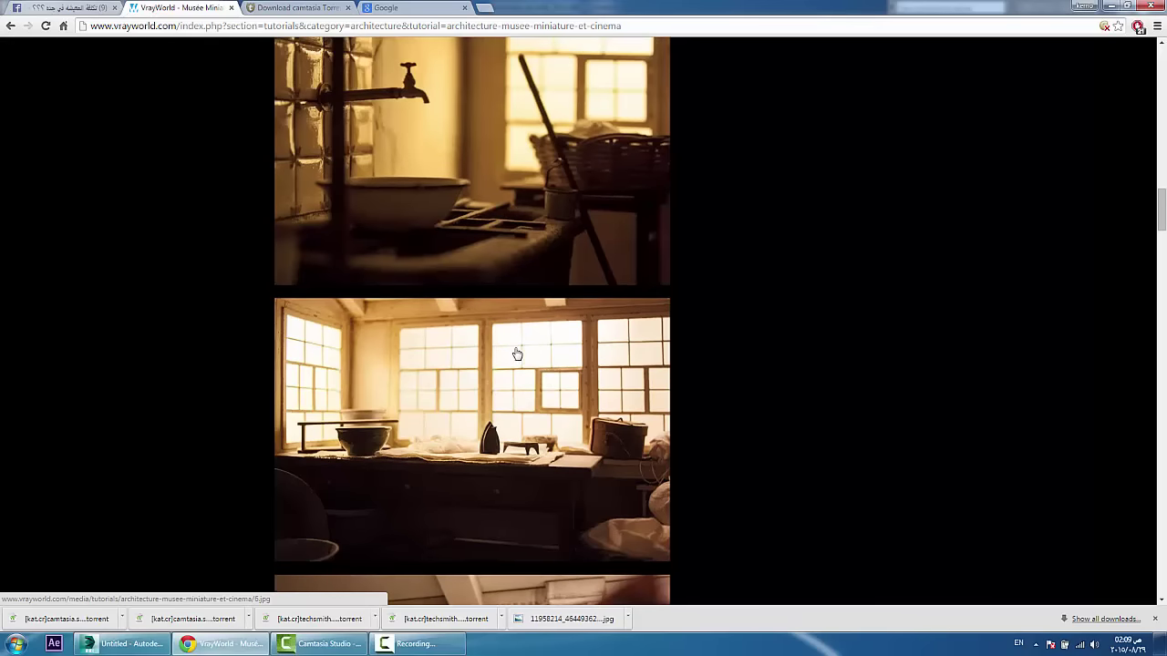
{"action": "scroll", "coordinate": [517, 353], "scroll_direction": "up", "scroll_amount": 2}
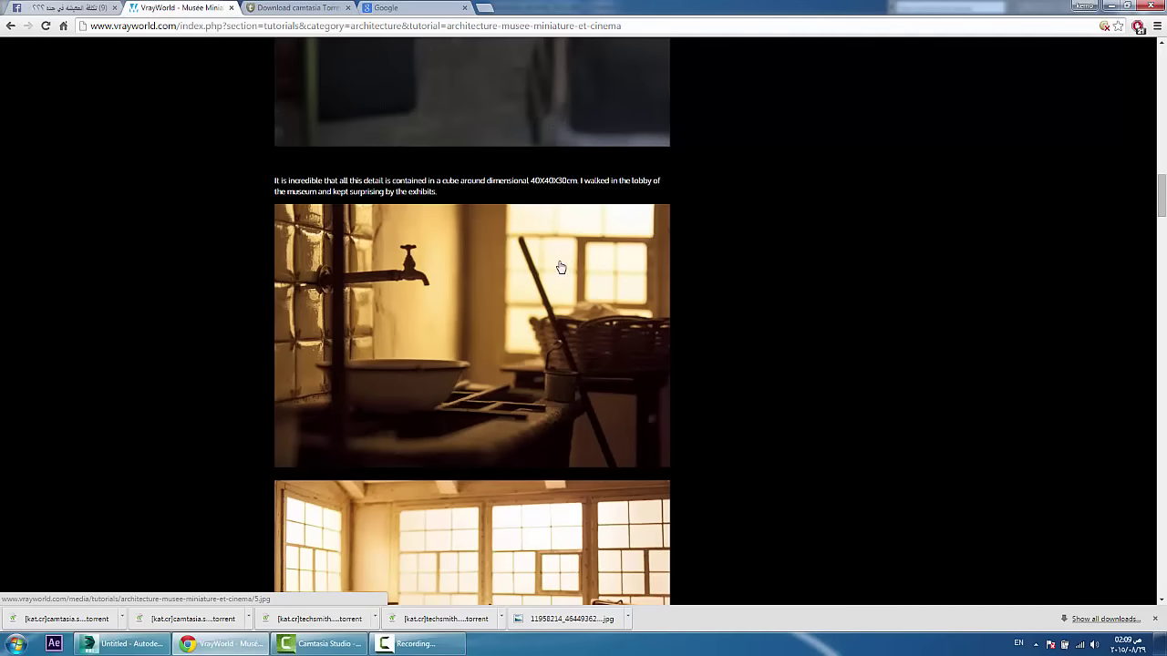
{"action": "scroll", "coordinate": [554, 274], "scroll_direction": "up", "scroll_amount": 1}
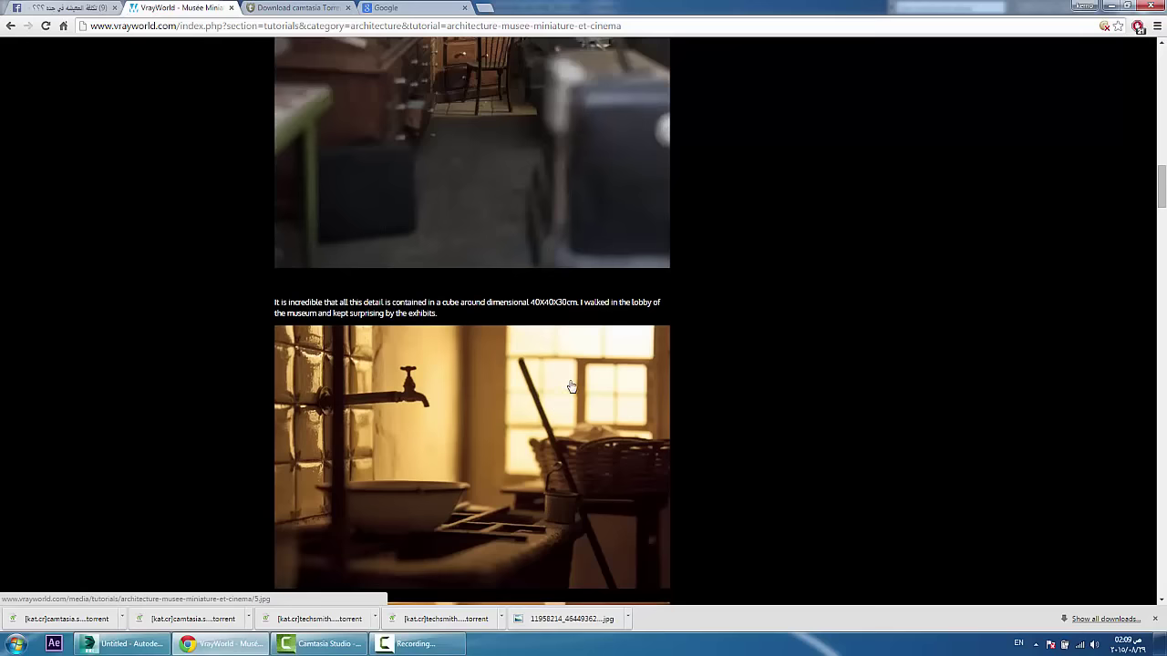
{"action": "scroll", "coordinate": [574, 385], "scroll_direction": "up", "scroll_amount": 2}
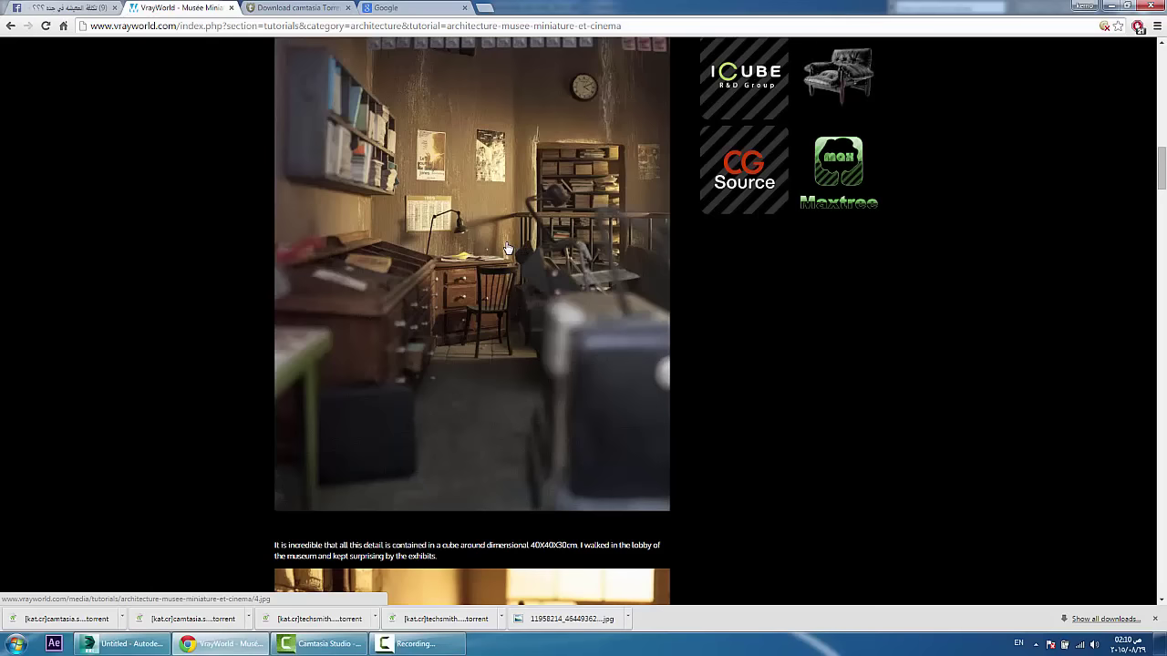
{"action": "scroll", "coordinate": [498, 263], "scroll_direction": "up", "scroll_amount": 1}
{"action": "scroll", "coordinate": [496, 265], "scroll_direction": "up", "scroll_amount": 5}
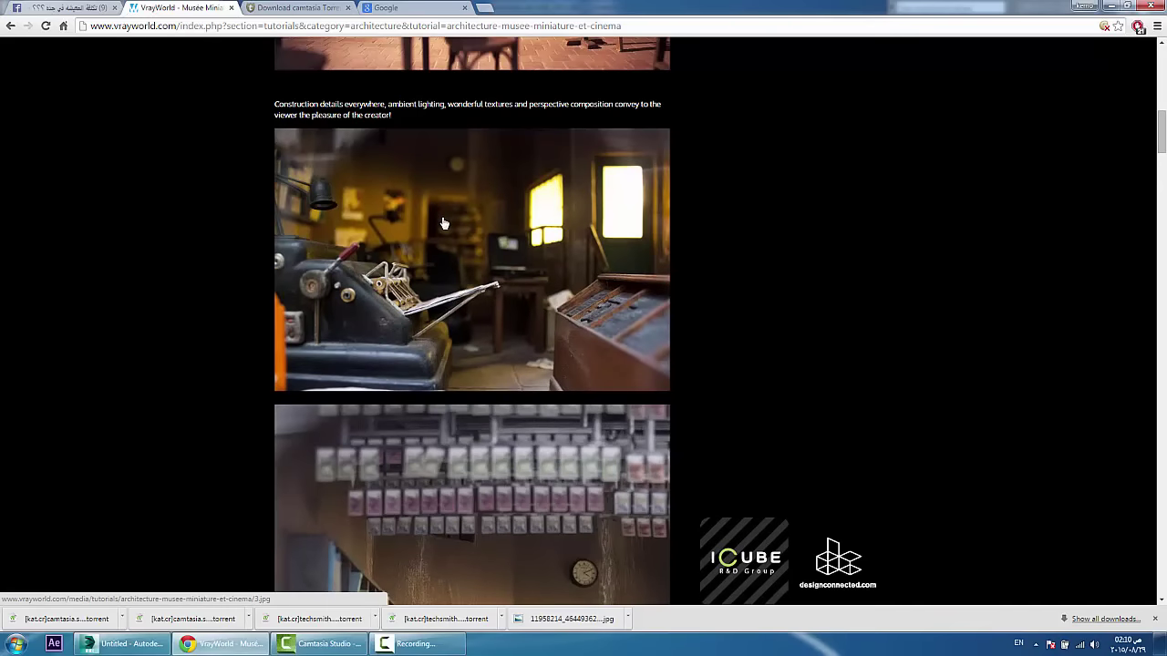
{"action": "scroll", "coordinate": [444, 223], "scroll_direction": "up", "scroll_amount": 3}
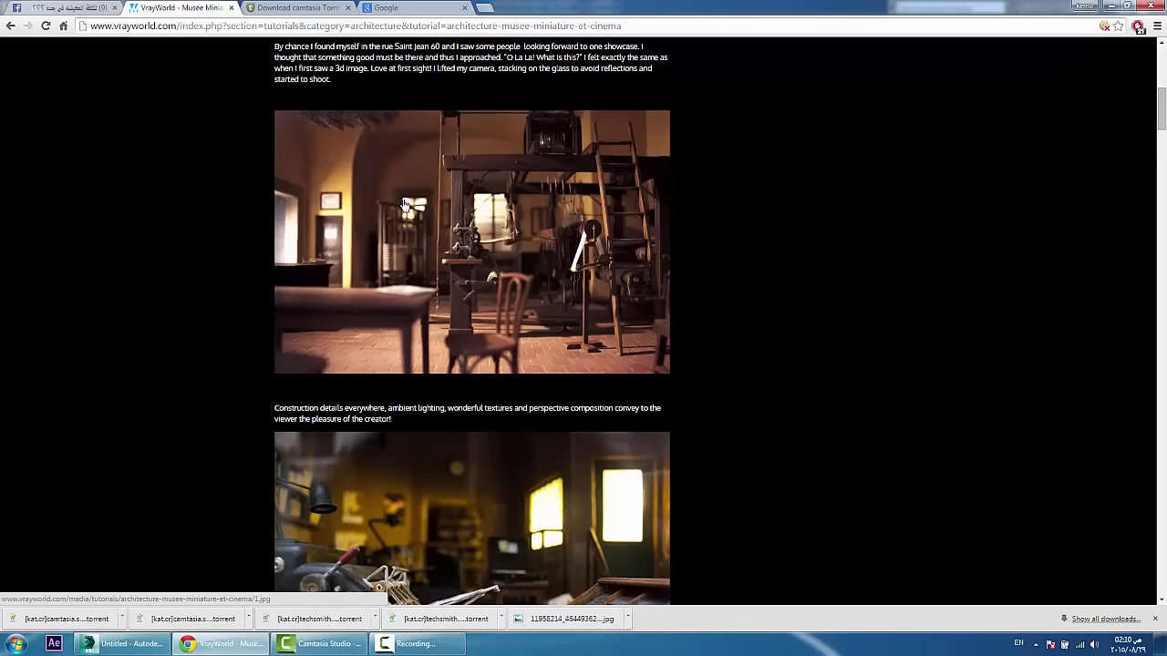
{"action": "scroll", "coordinate": [401, 228], "scroll_direction": "up", "scroll_amount": 6}
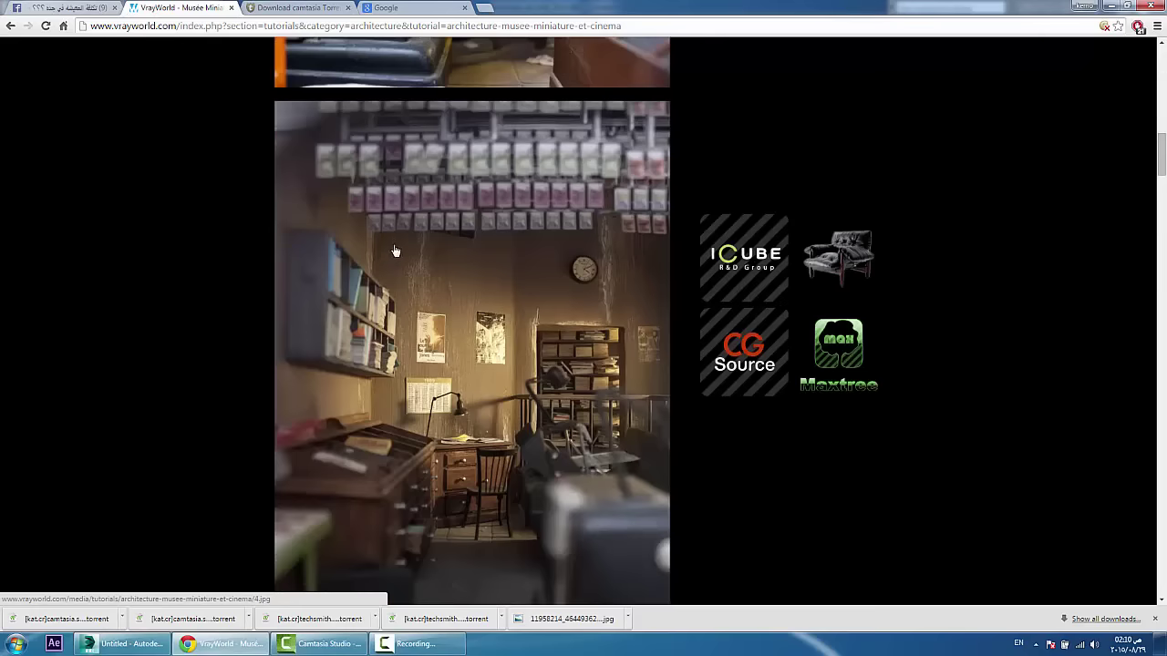
{"action": "scroll", "coordinate": [396, 250], "scroll_direction": "down", "scroll_amount": 15}
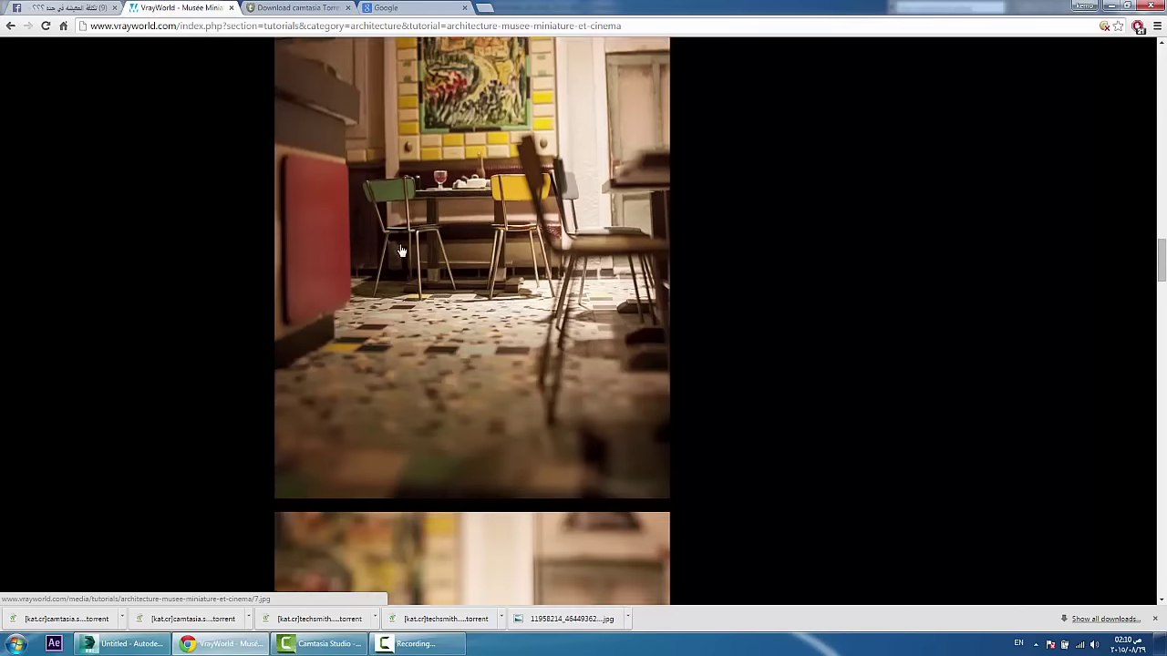
{"action": "scroll", "coordinate": [398, 256], "scroll_direction": "down", "scroll_amount": 3}
Step: Switch to 3ds Max, close the Material Editor and V-Ray messages windows, and activate the Top view
{"action": "left_click", "coordinate": [162, 643]}
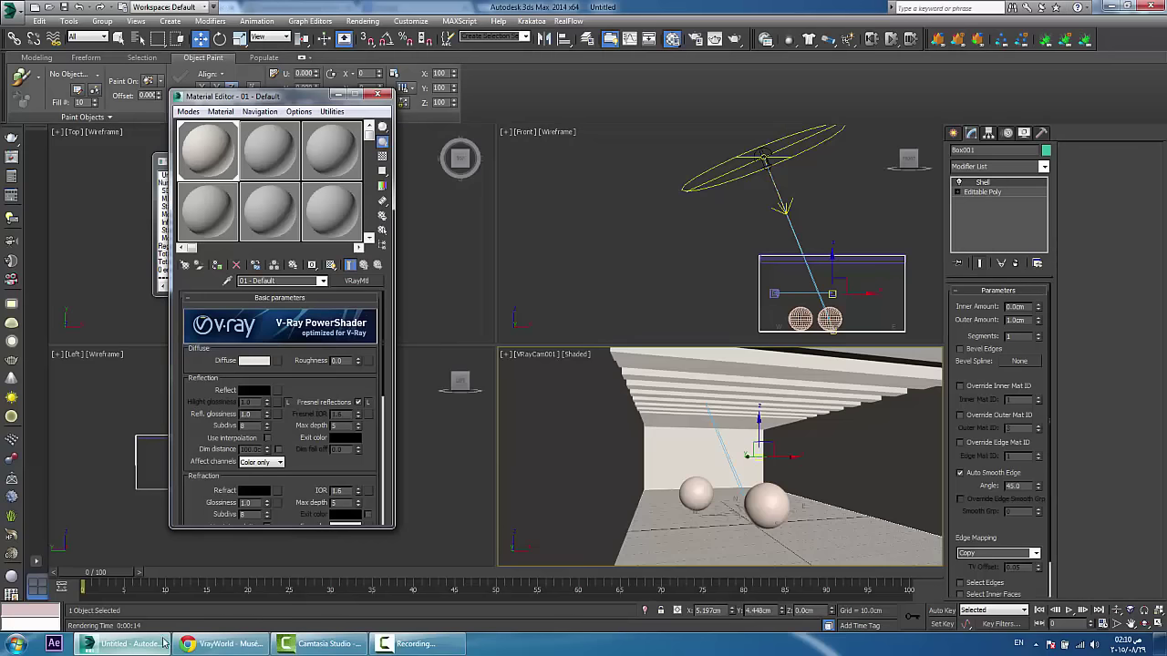
{"action": "left_click", "coordinate": [377, 95]}
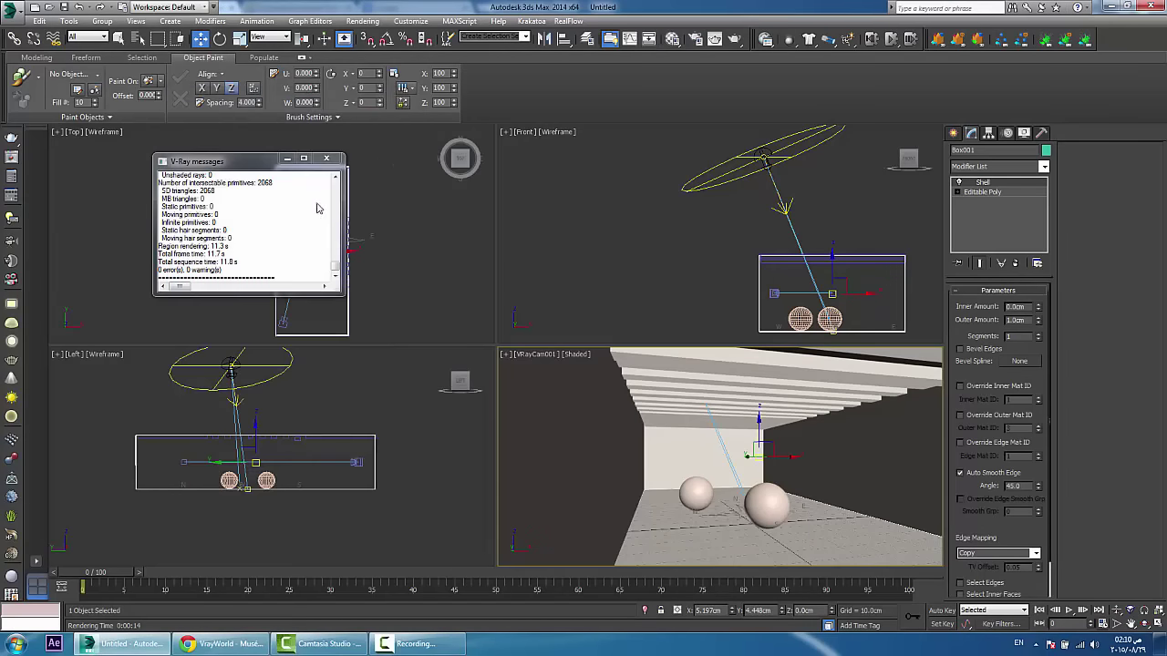
{"action": "left_click", "coordinate": [326, 160]}
{"action": "left_click", "coordinate": [310, 202]}
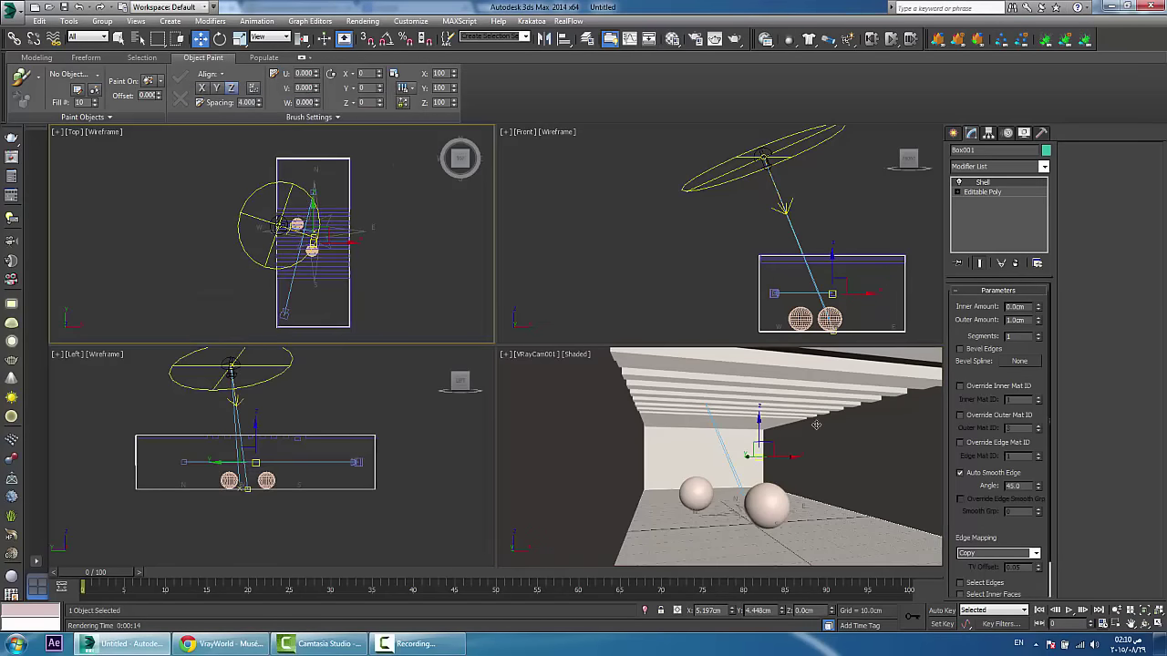
Step: Inspect the room's ceiling beams in a perspective view, restore the VRayCam001 view and clear the selection
{"action": "left_click", "coordinate": [854, 379]}
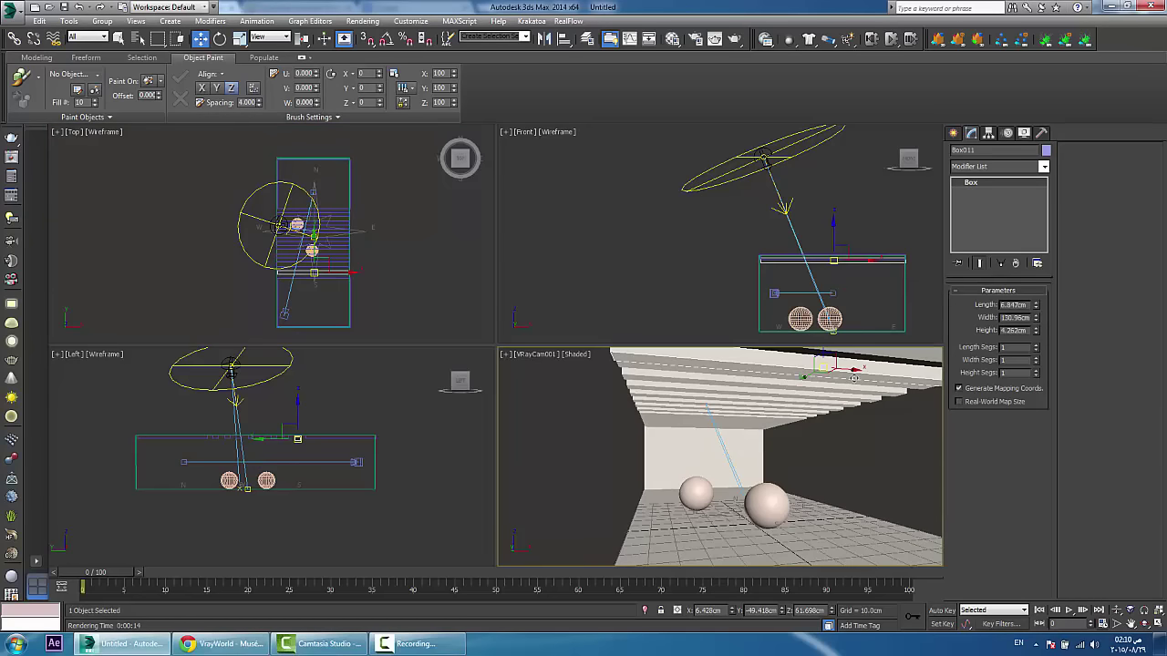
{"action": "key", "text": "p"}
{"action": "middle_click_drag", "start_coordinate": [829, 370], "coordinate": [789, 421], "text": "alt"}
{"action": "scroll", "coordinate": [821, 464], "scroll_direction": "up", "scroll_amount": 4}
{"action": "scroll", "coordinate": [752, 464], "scroll_direction": "down", "scroll_amount": 3}
{"action": "scroll", "coordinate": [752, 465], "scroll_direction": "up", "scroll_amount": 4}
{"action": "key", "text": "c"}
{"action": "left_click", "coordinate": [682, 266]}
{"action": "left_click", "coordinate": [753, 490]}
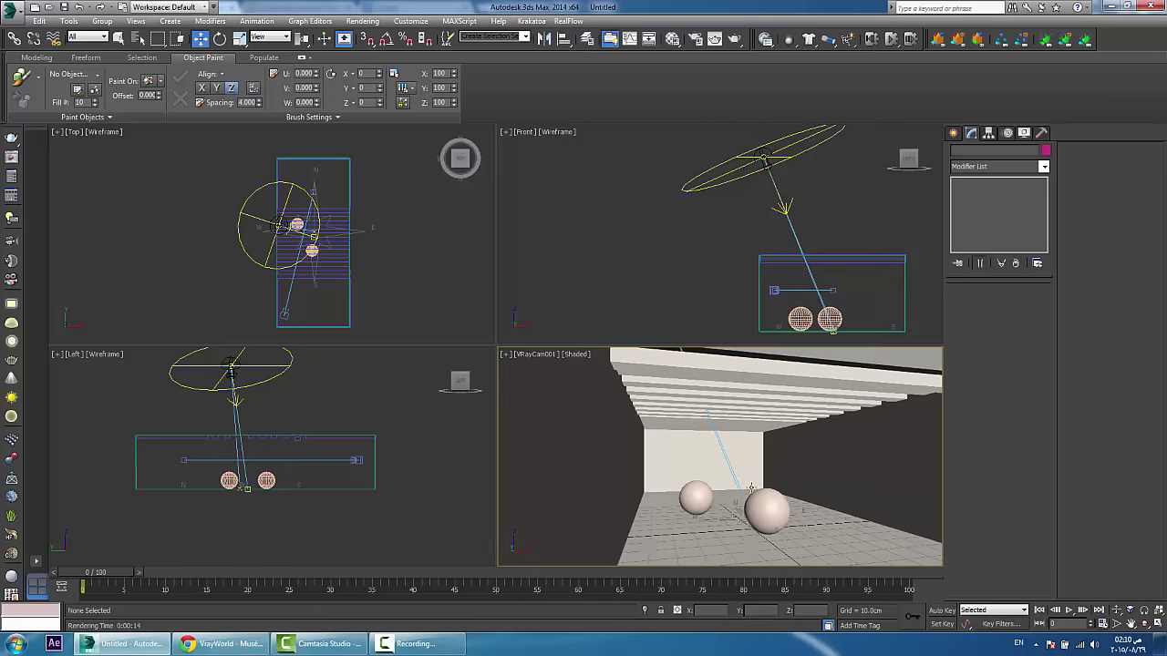
{"action": "middle_click_drag", "start_coordinate": [751, 488], "coordinate": [750, 482]}
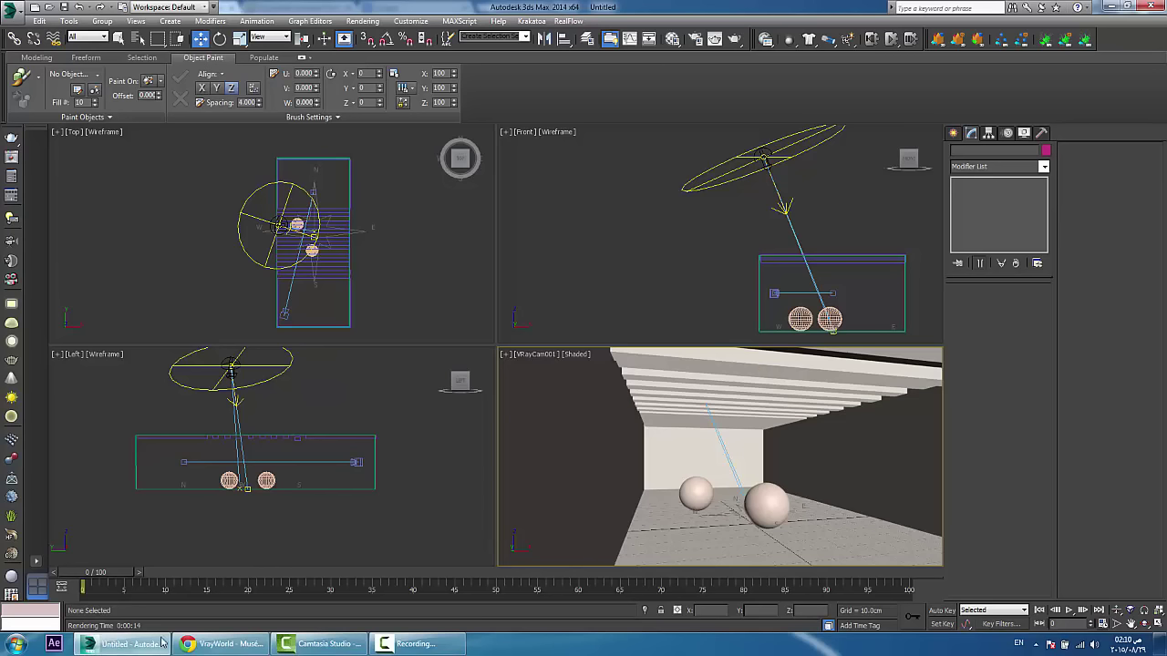
Step: Open the hospital ward reference image from the desktop and examine its window light, beds and floor up close
{"action": "left_click", "coordinate": [228, 645]}
{"action": "left_click", "coordinate": [251, 651]}
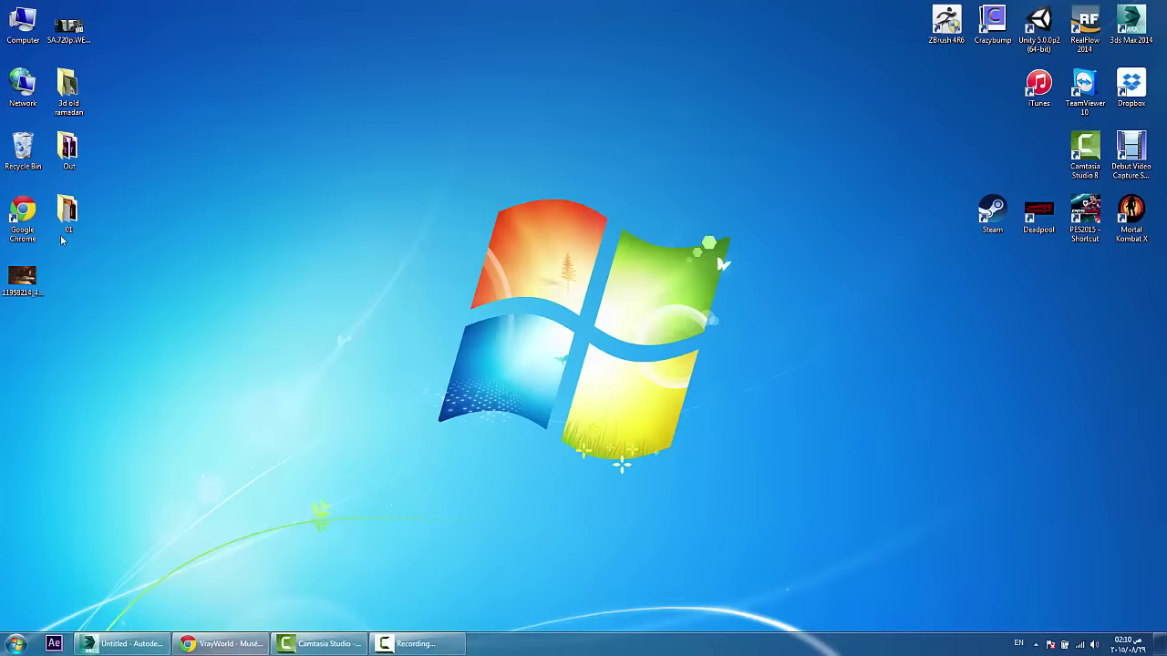
{"action": "double_click", "coordinate": [21, 273]}
{"action": "scroll", "coordinate": [784, 306], "scroll_direction": "up", "scroll_amount": 2}
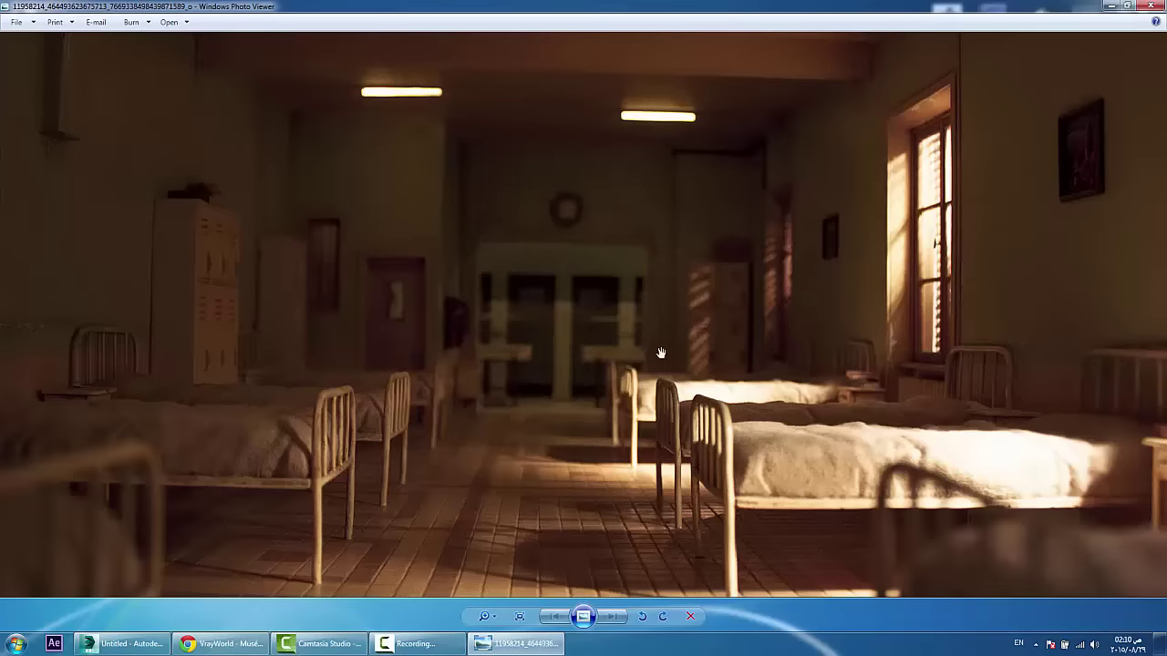
{"action": "left_click_drag", "start_coordinate": [704, 342], "coordinate": [628, 187]}
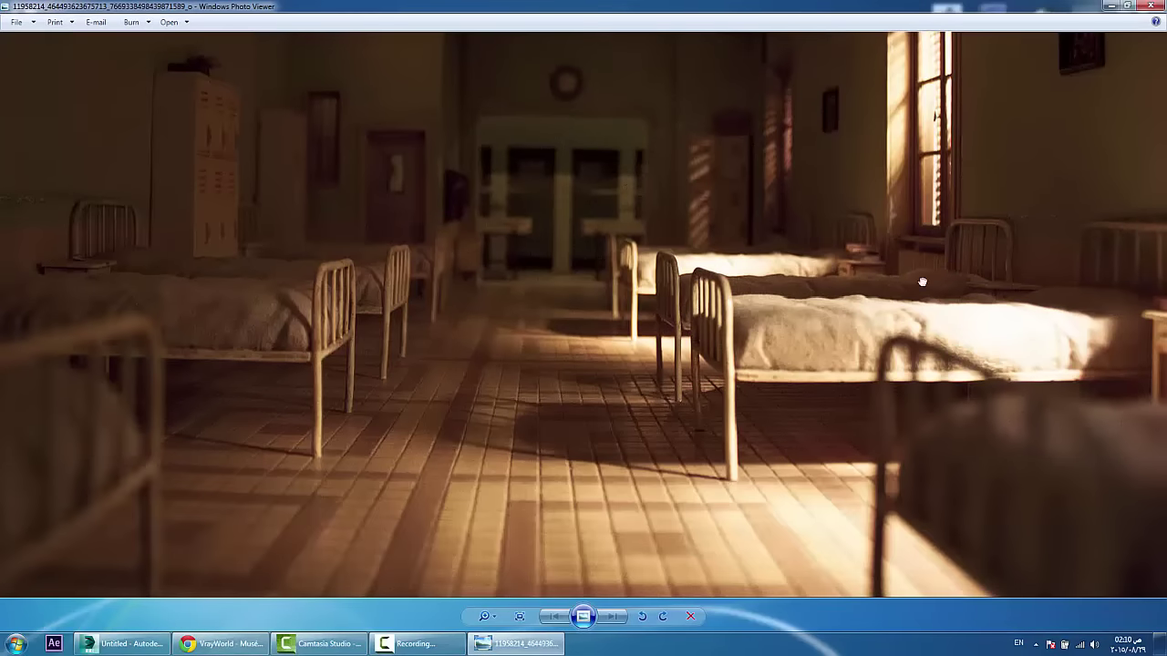
{"action": "left_click_drag", "start_coordinate": [923, 282], "coordinate": [925, 400]}
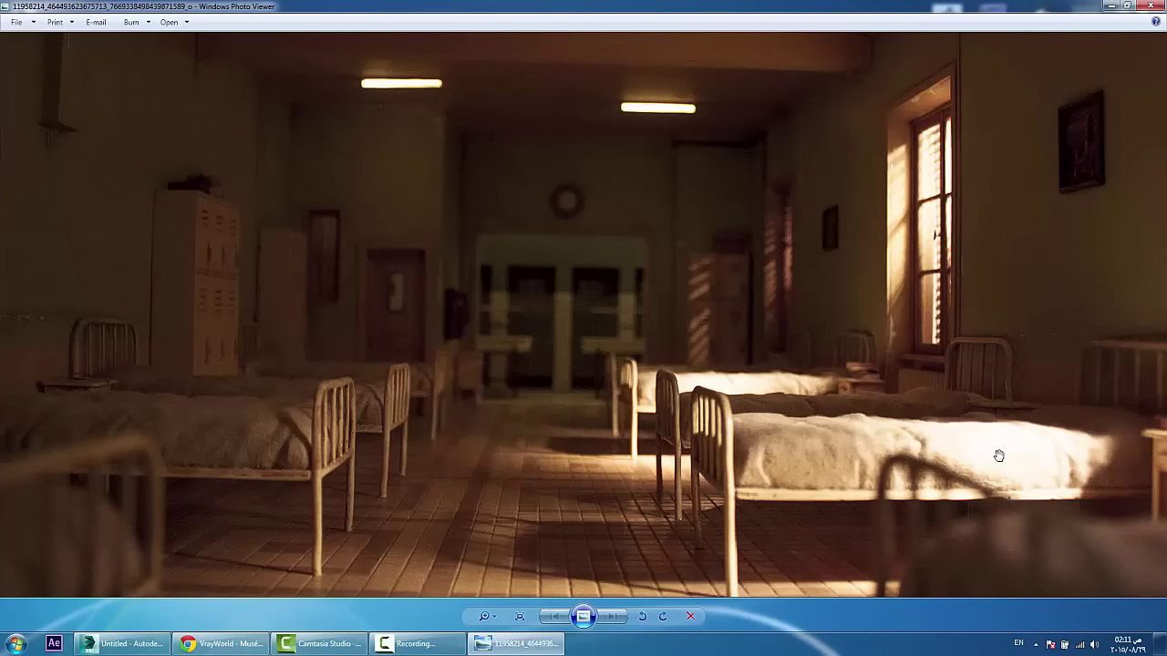
{"action": "left_click_drag", "start_coordinate": [999, 456], "coordinate": [988, 368]}
{"action": "scroll", "coordinate": [987, 369], "scroll_direction": "up", "scroll_amount": 3}
{"action": "scroll", "coordinate": [990, 342], "scroll_direction": "down", "scroll_amount": 4}
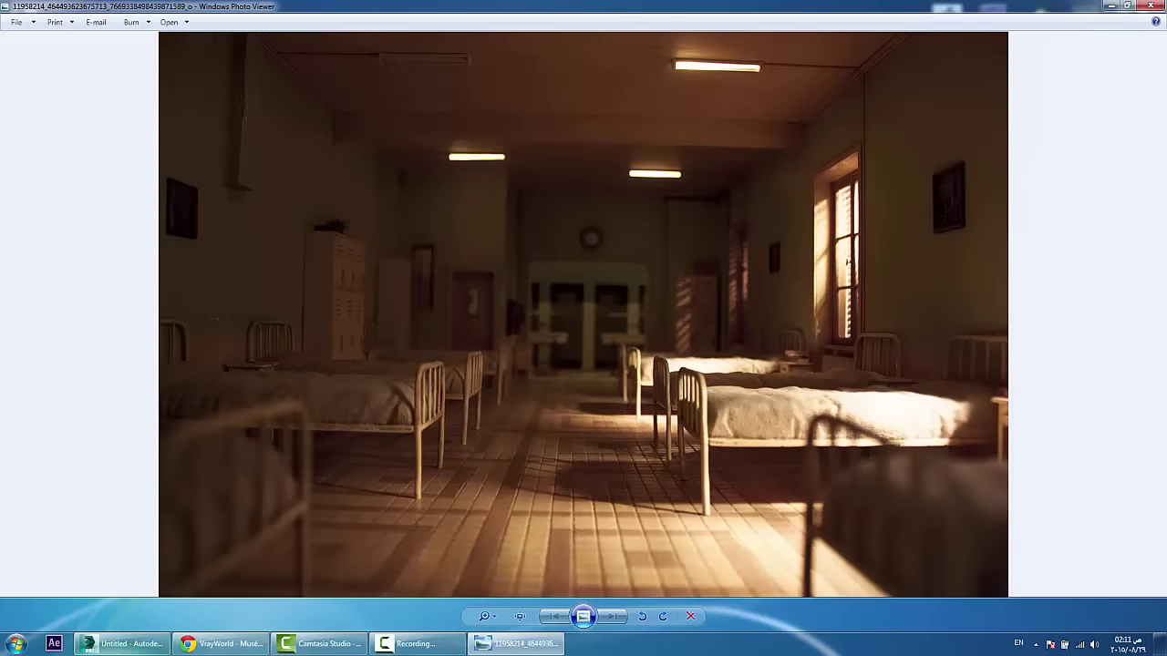
Step: Switch back to 3ds Max and delete the light above the room together with its target
{"action": "left_click", "coordinate": [129, 645]}
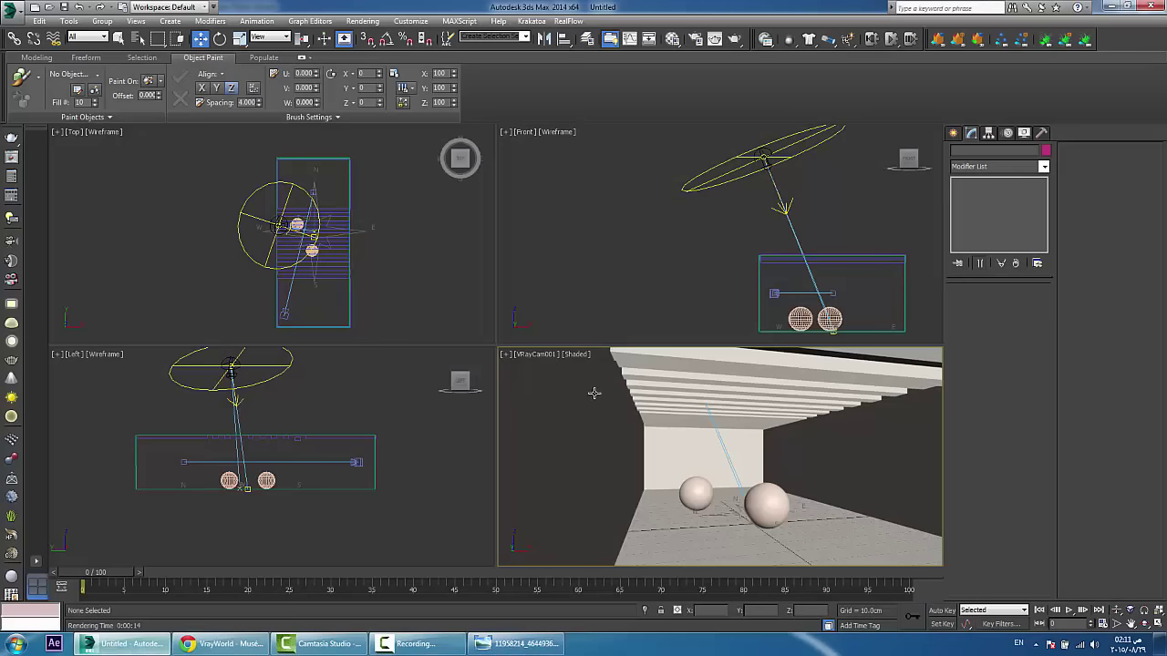
{"action": "middle_click_drag", "start_coordinate": [791, 190], "coordinate": [754, 216]}
{"action": "left_click", "coordinate": [756, 253]}
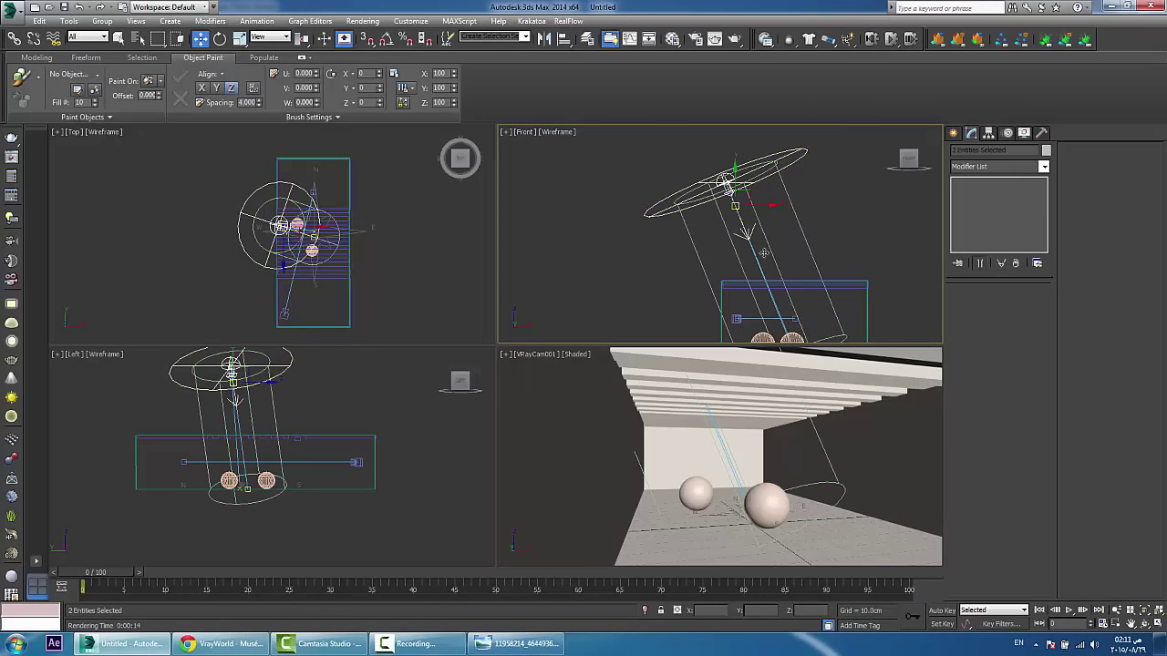
{"action": "left_click", "coordinate": [820, 358]}
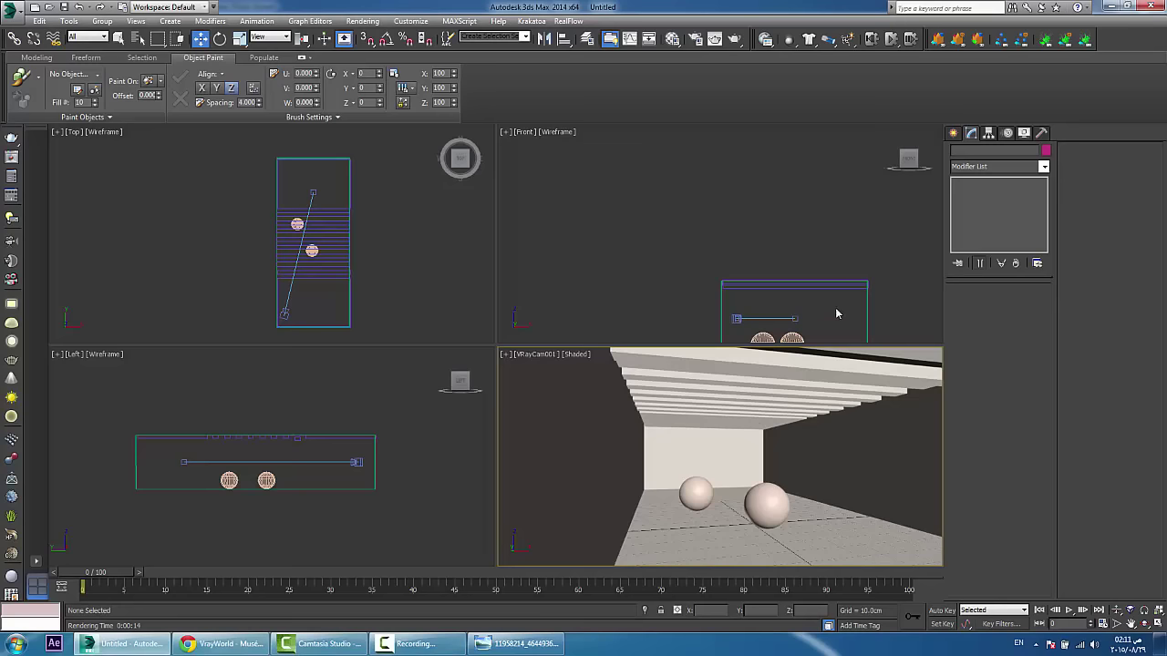
{"action": "left_click", "coordinate": [954, 133]}
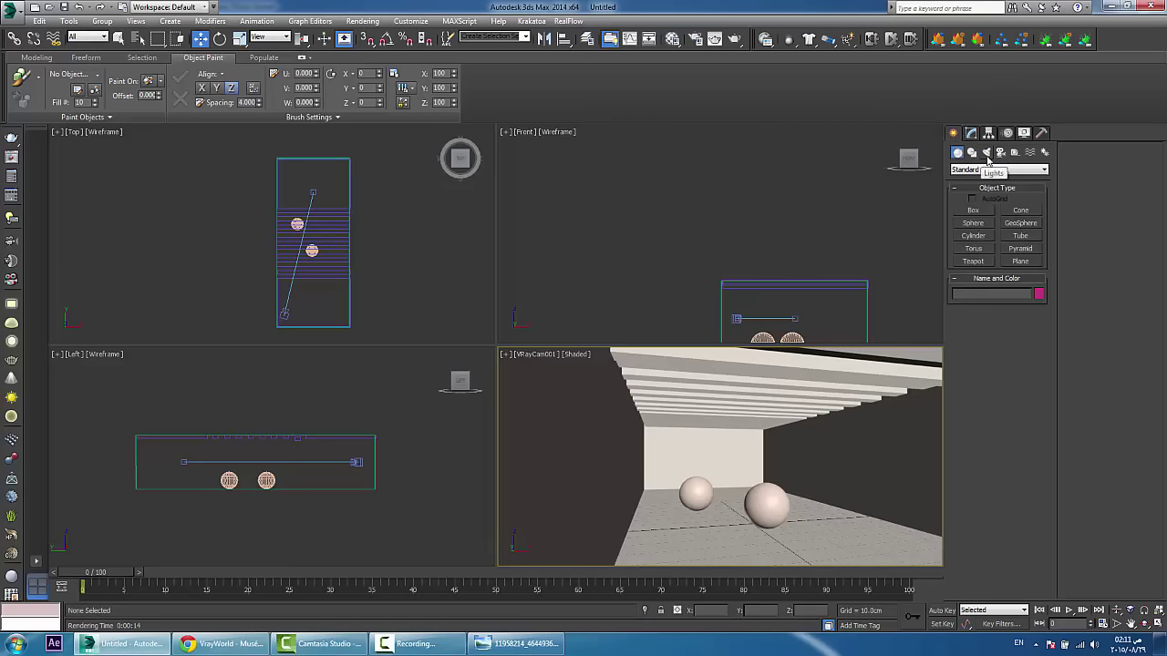
{"action": "left_click", "coordinate": [986, 153]}
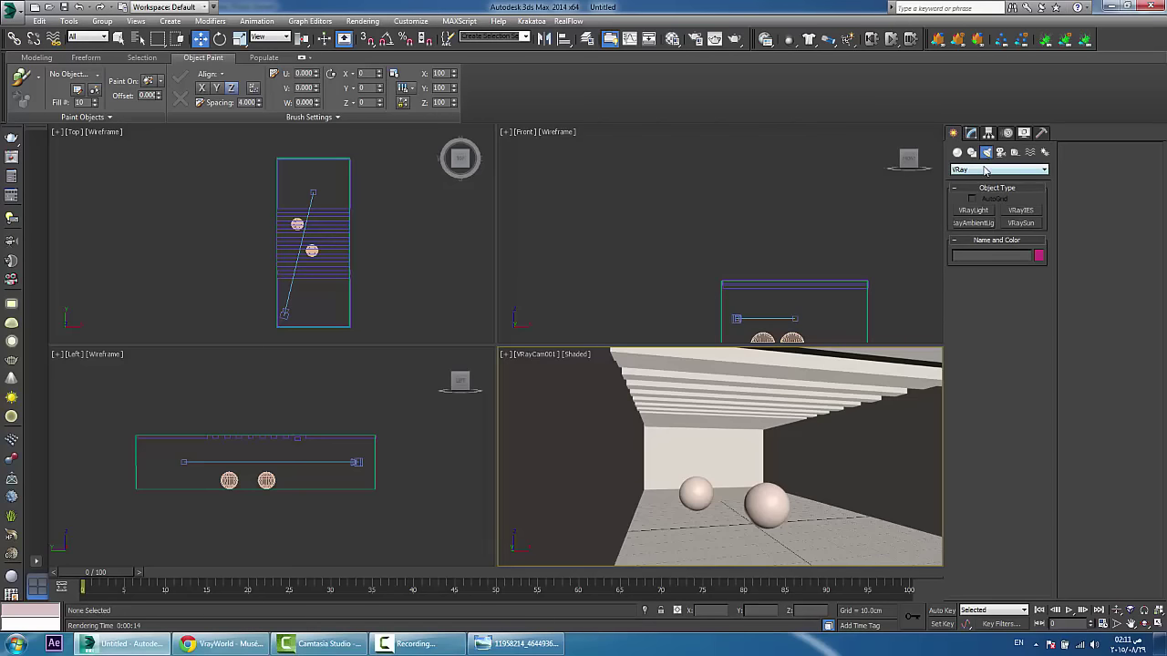
{"action": "left_click", "coordinate": [1030, 152]}
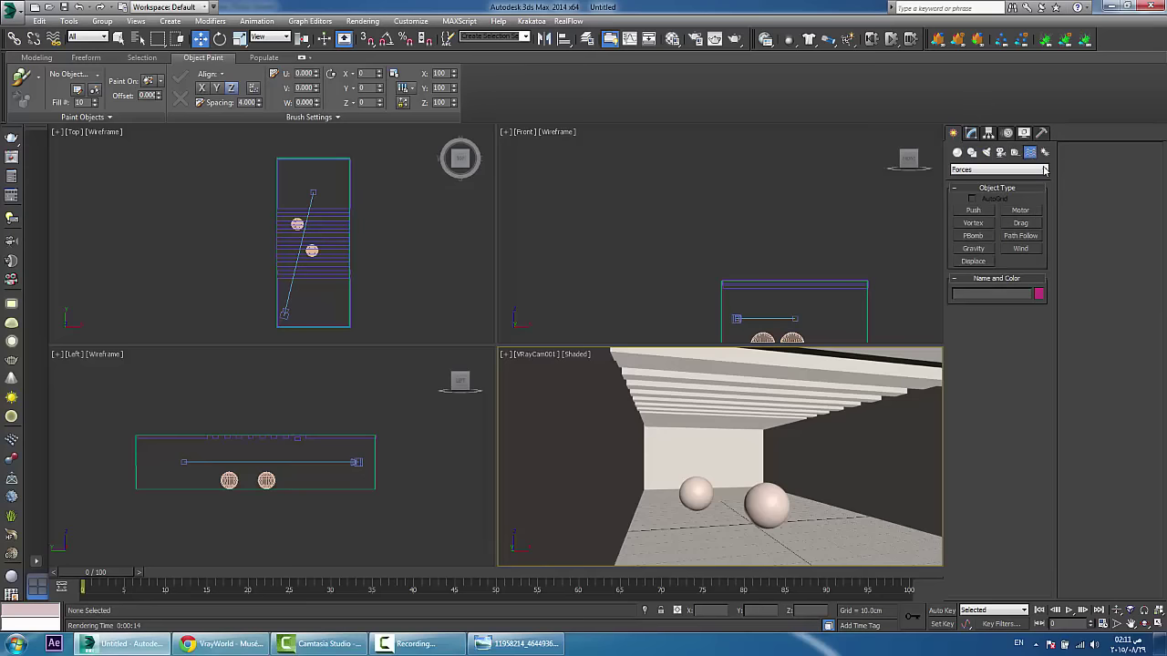
{"action": "left_click", "coordinate": [422, 647]}
{"action": "left_click", "coordinate": [1104, 581]}
Step: Delete the VRayCam001 camera from the scene in the Front view
{"action": "middle_click_drag", "start_coordinate": [851, 229], "coordinate": [817, 192]}
{"action": "left_click", "coordinate": [706, 282]}
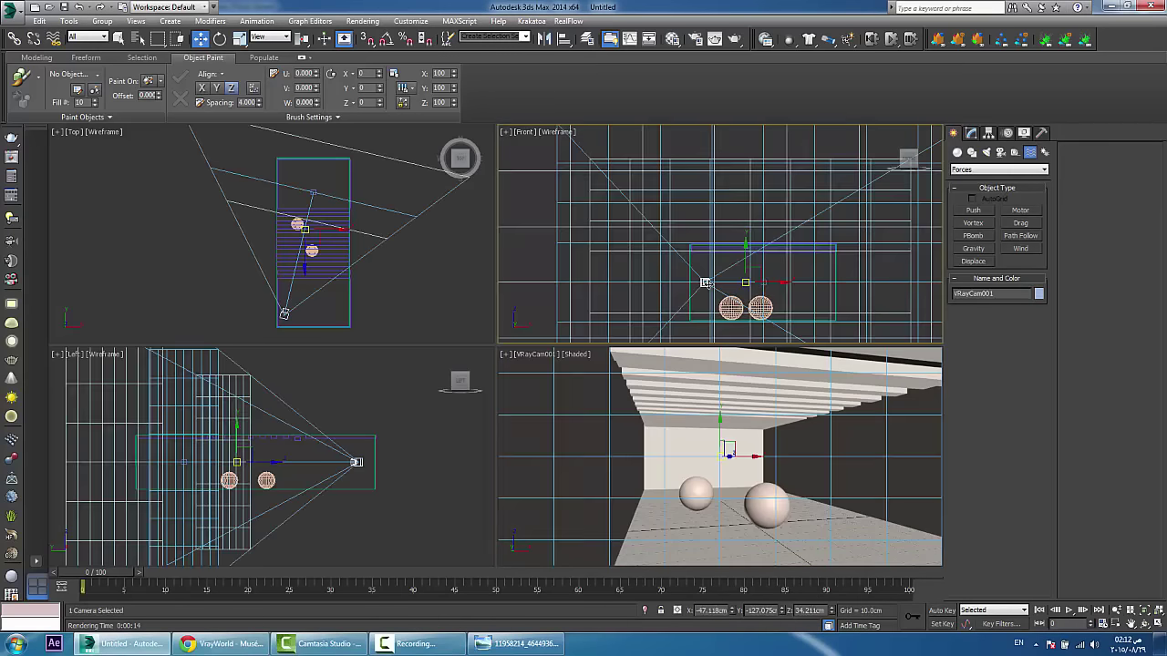
{"action": "key", "text": "Delete"}
{"action": "middle_click_drag", "start_coordinate": [799, 391], "coordinate": [796, 390]}
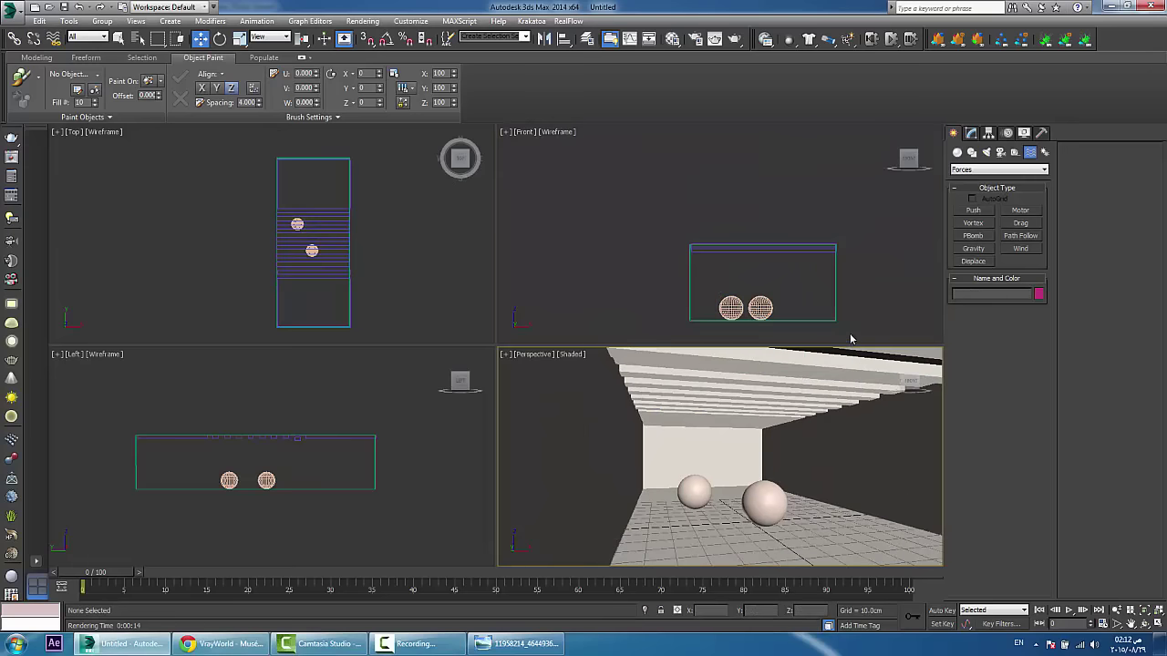
{"action": "key", "text": "ctrl+z"}
{"action": "key", "text": "Delete"}
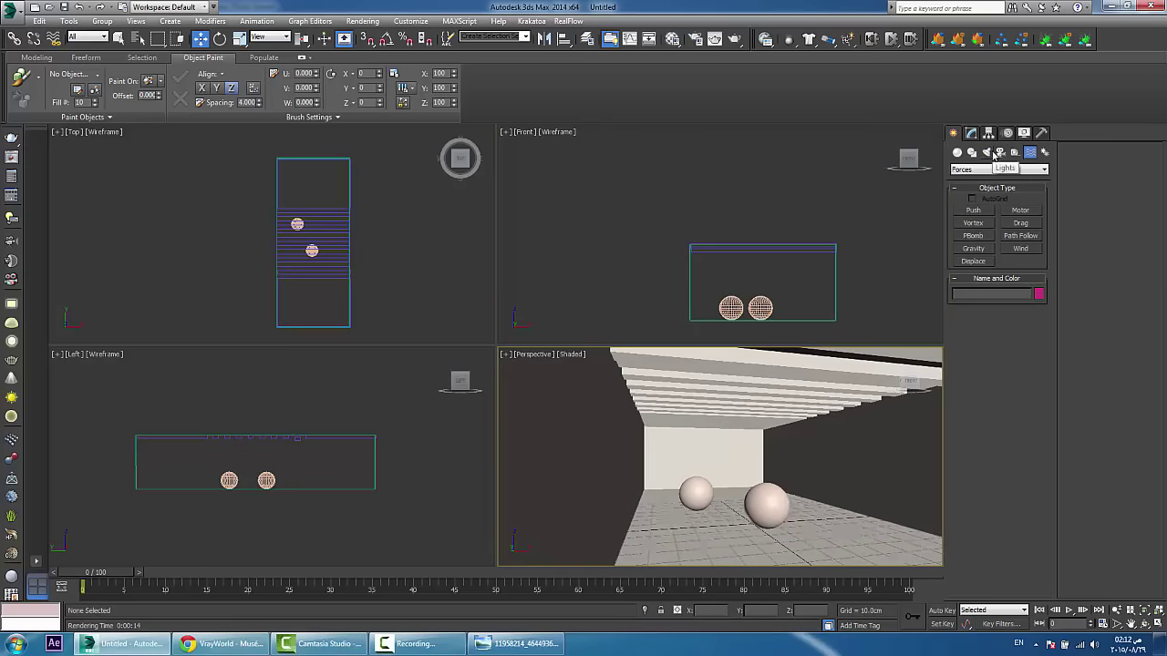
Step: Create a Daylight system centred on the room in the Top view, with an orbital scale of about 175 cm
{"action": "left_click", "coordinate": [1044, 153]}
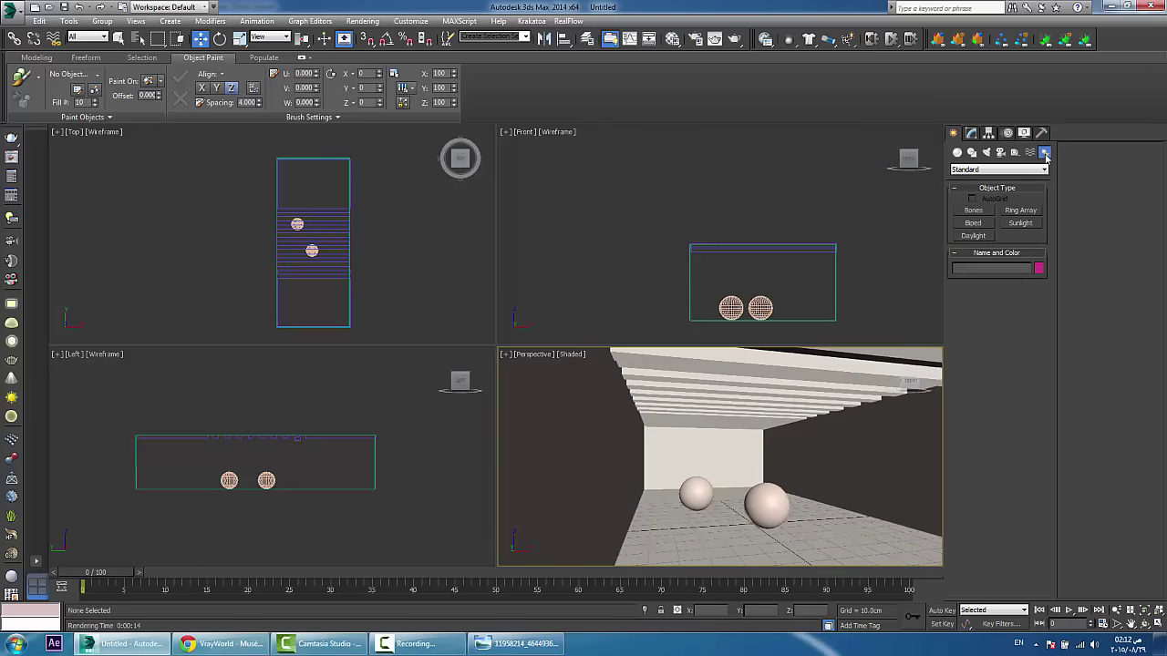
{"action": "left_click", "coordinate": [974, 236]}
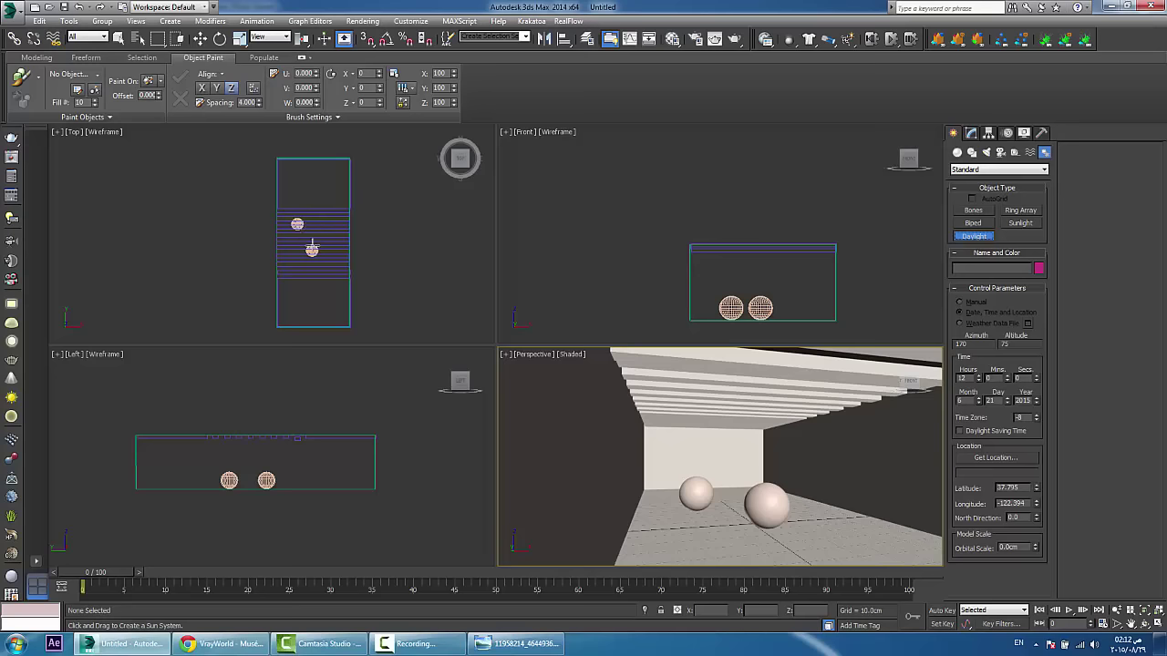
{"action": "left_click_drag", "start_coordinate": [312, 247], "coordinate": [317, 211]}
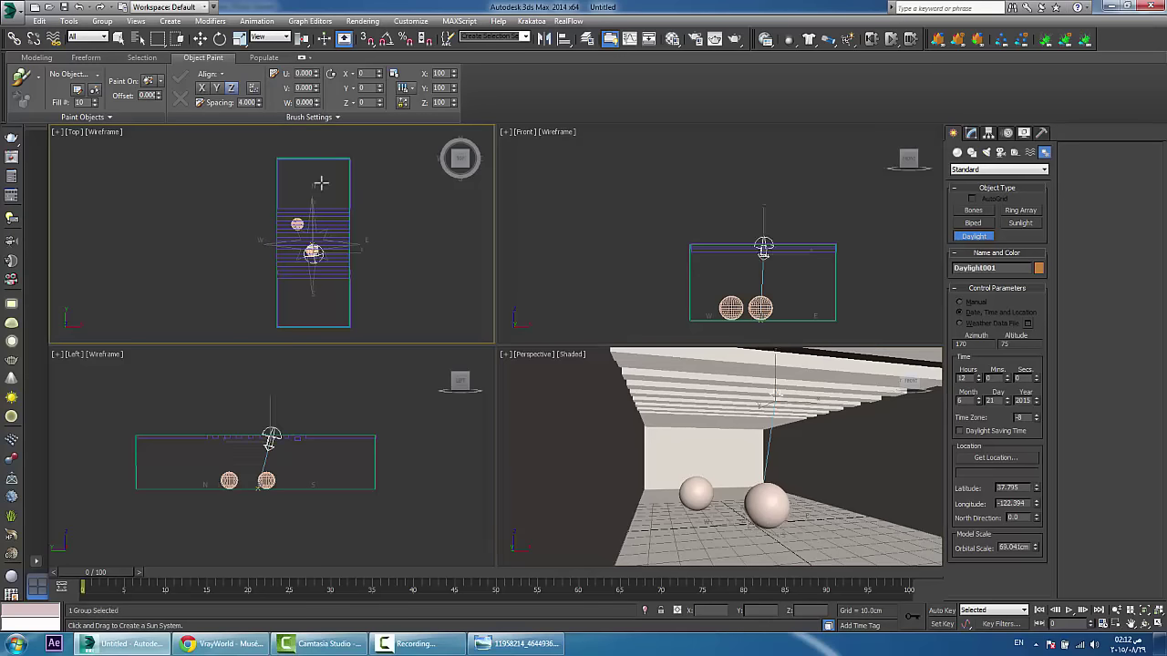
{"action": "left_click", "coordinate": [373, 145]}
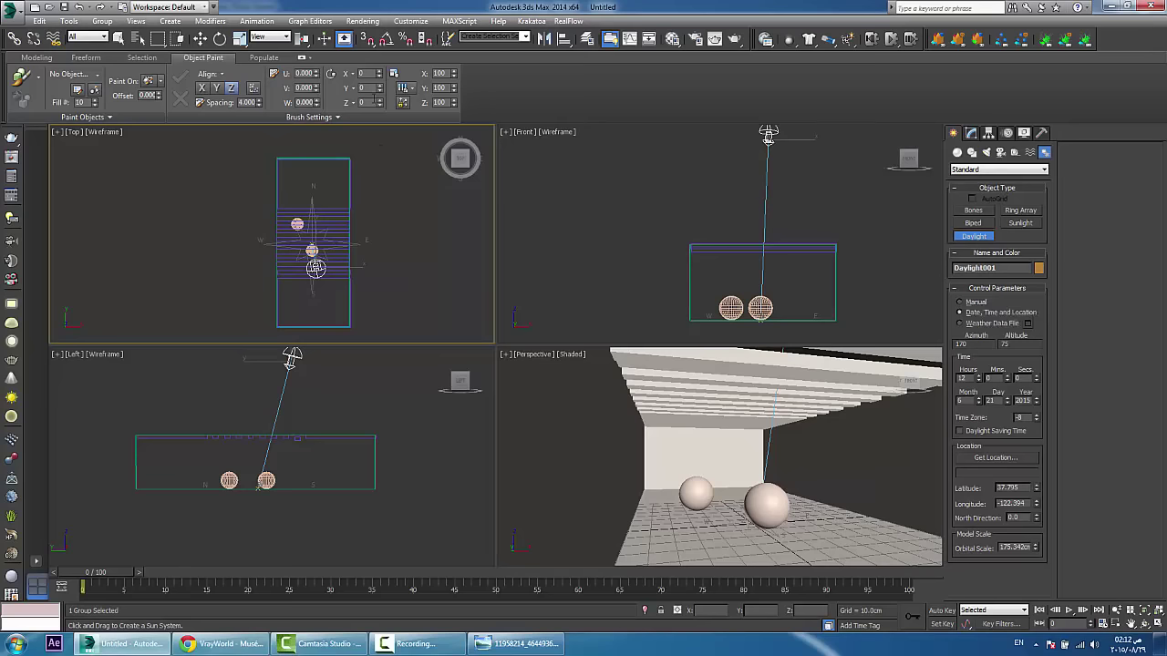
{"action": "left_click", "coordinate": [200, 38]}
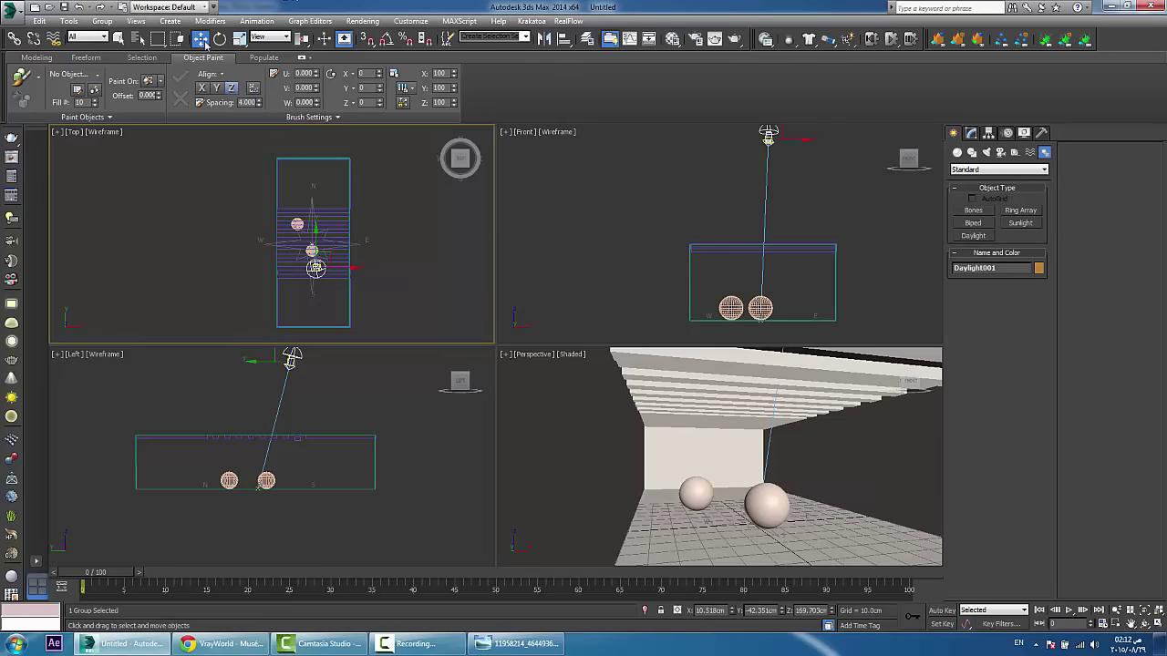
Step: Check the Daylight system's parameters and bring up the V-Ray light types for creation
{"action": "left_click", "coordinate": [970, 133]}
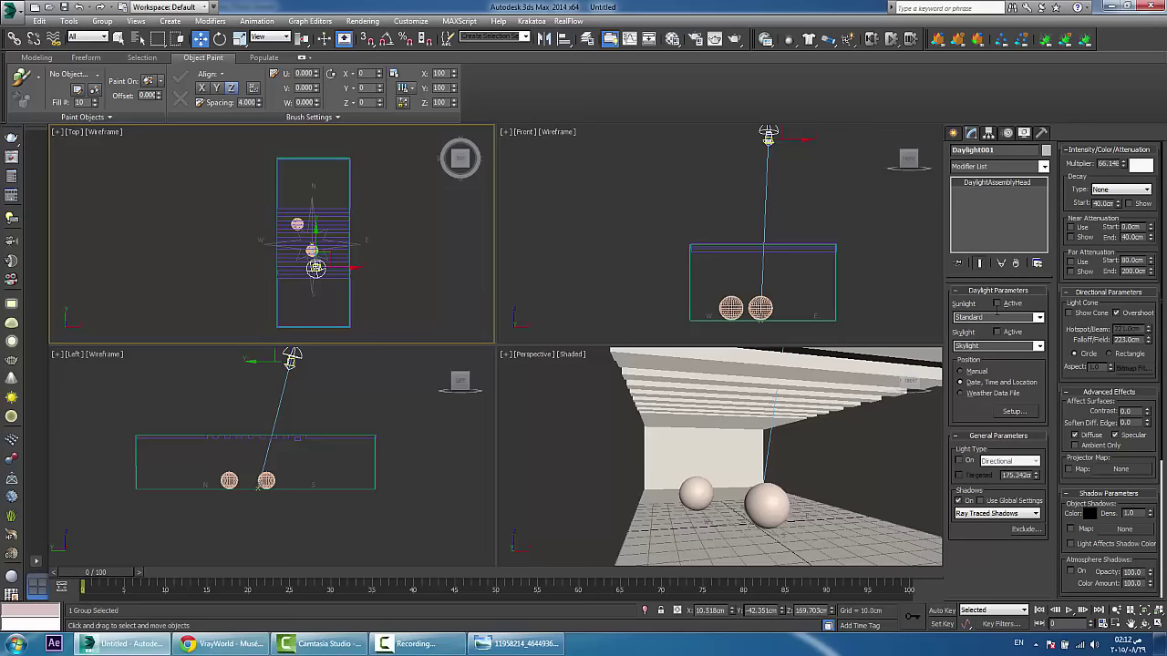
{"action": "left_click", "coordinate": [223, 644]}
{"action": "left_click", "coordinate": [239, 644]}
{"action": "left_click", "coordinate": [952, 135]}
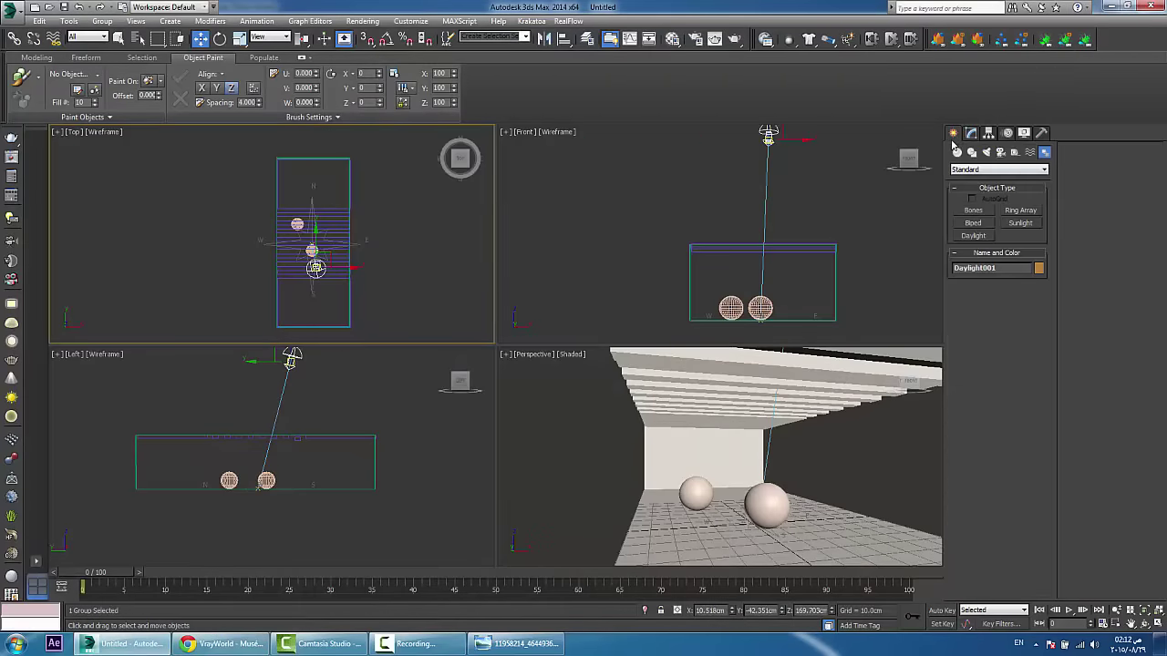
{"action": "left_click", "coordinate": [986, 152]}
{"action": "left_click", "coordinate": [1000, 170]}
{"action": "left_click", "coordinate": [993, 195]}
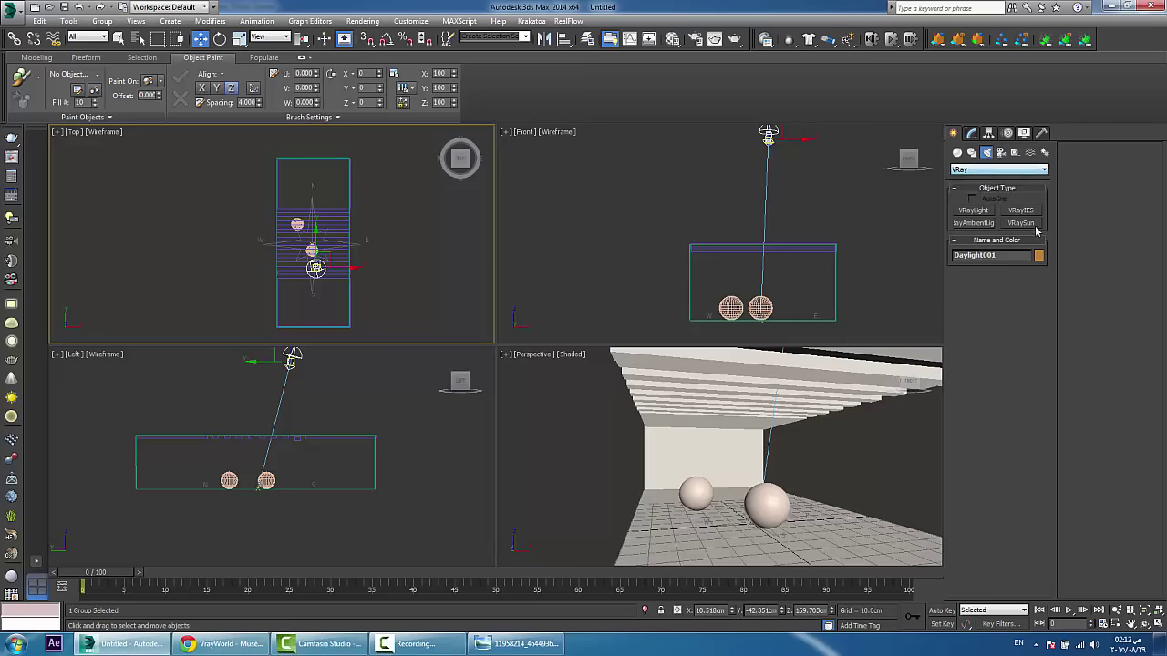
{"action": "left_click", "coordinate": [1021, 223]}
{"action": "left_click_drag", "start_coordinate": [758, 328], "coordinate": [755, 140]}
{"action": "left_click", "coordinate": [620, 357]}
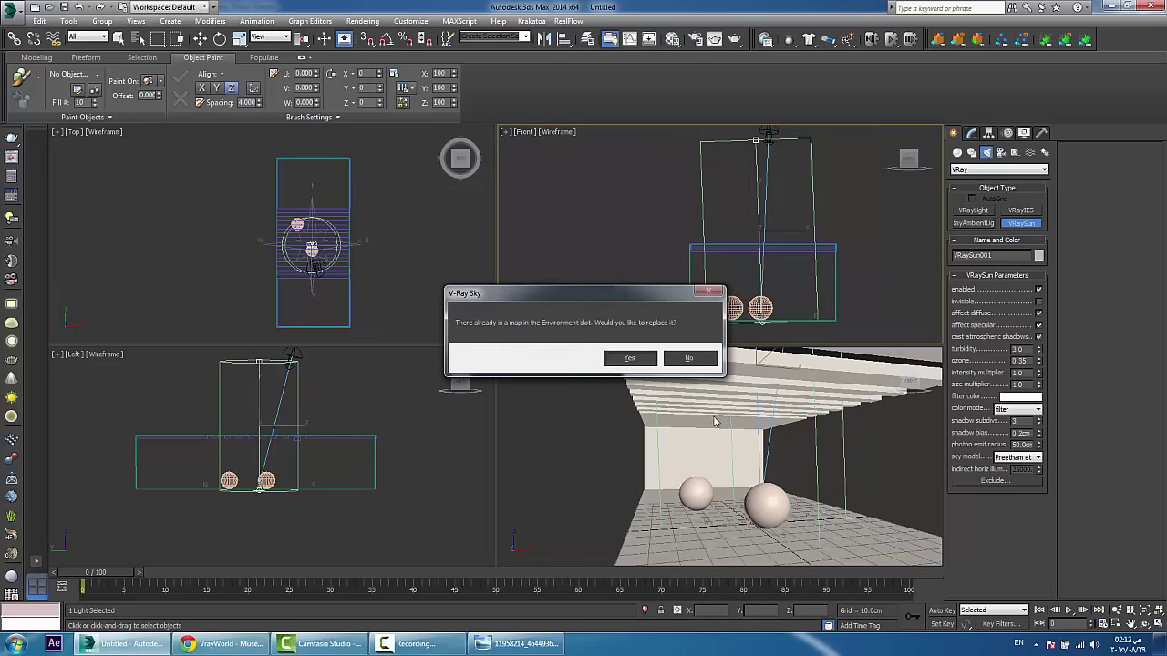
{"action": "left_click", "coordinate": [655, 359]}
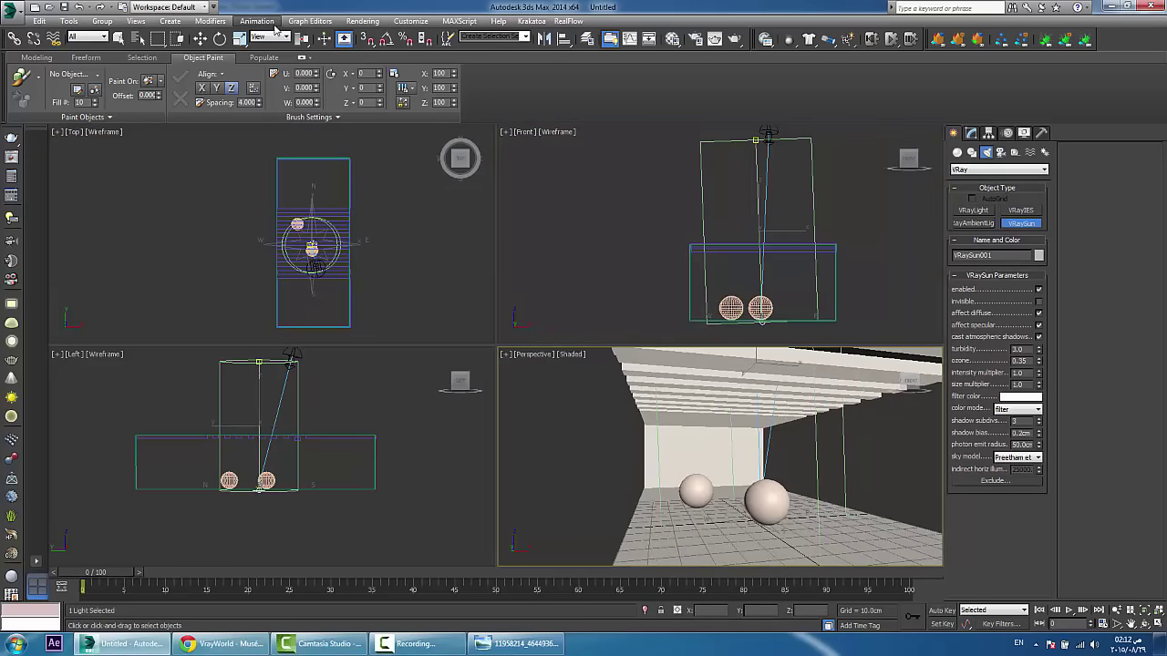
{"action": "left_click", "coordinate": [199, 39]}
{"action": "middle_click_drag", "start_coordinate": [589, 244], "coordinate": [589, 263]}
{"action": "left_click", "coordinate": [716, 269]}
Step: Create a VRaySun in the Front view aimed from above the room down between the spheres, replacing the environment map with V-Ray Sky
{"action": "left_click", "coordinate": [1020, 223]}
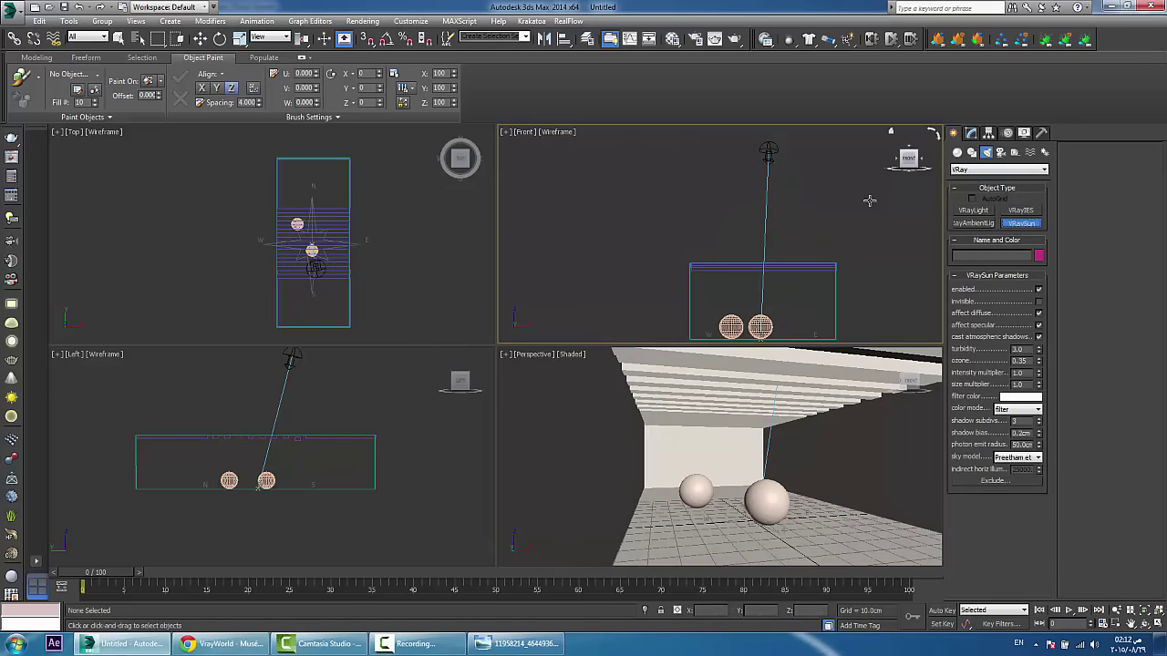
{"action": "left_click_drag", "start_coordinate": [729, 150], "coordinate": [748, 332]}
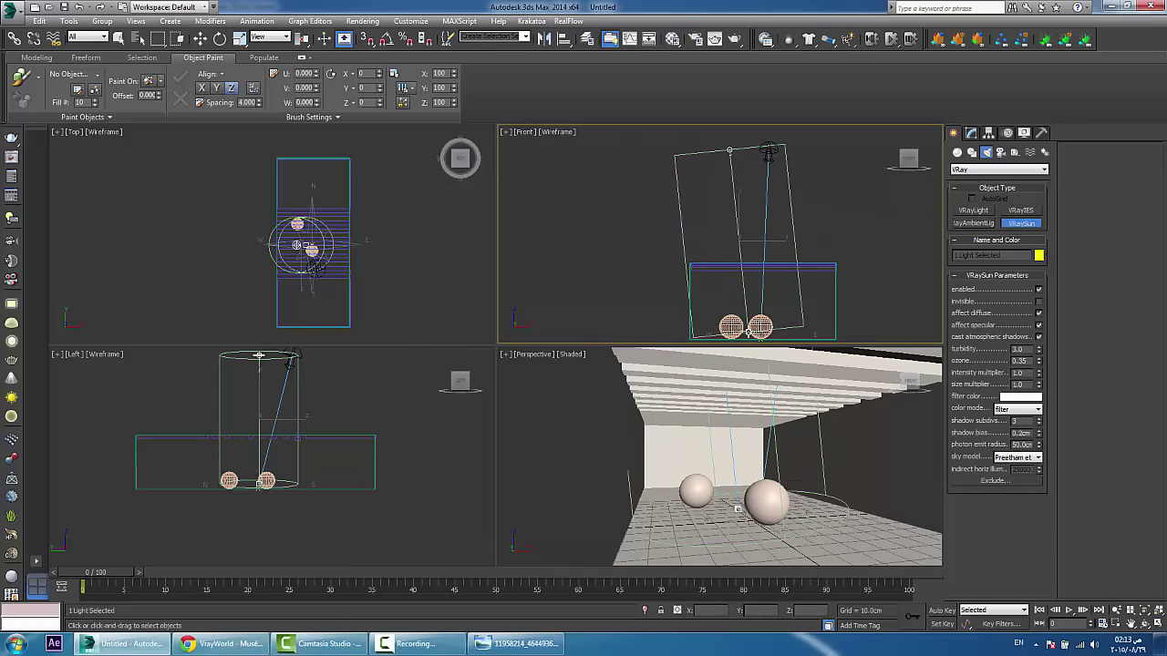
{"action": "left_click", "coordinate": [610, 363]}
{"action": "left_click", "coordinate": [628, 358]}
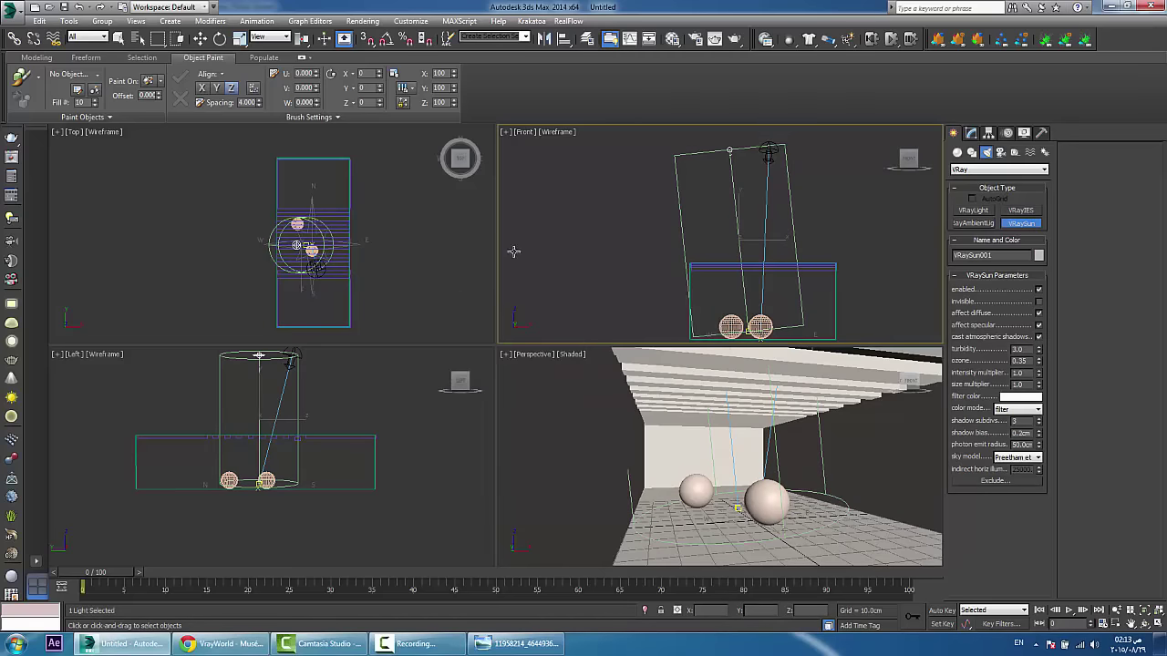
{"action": "key", "text": "w"}
{"action": "right_click", "coordinate": [618, 375]}
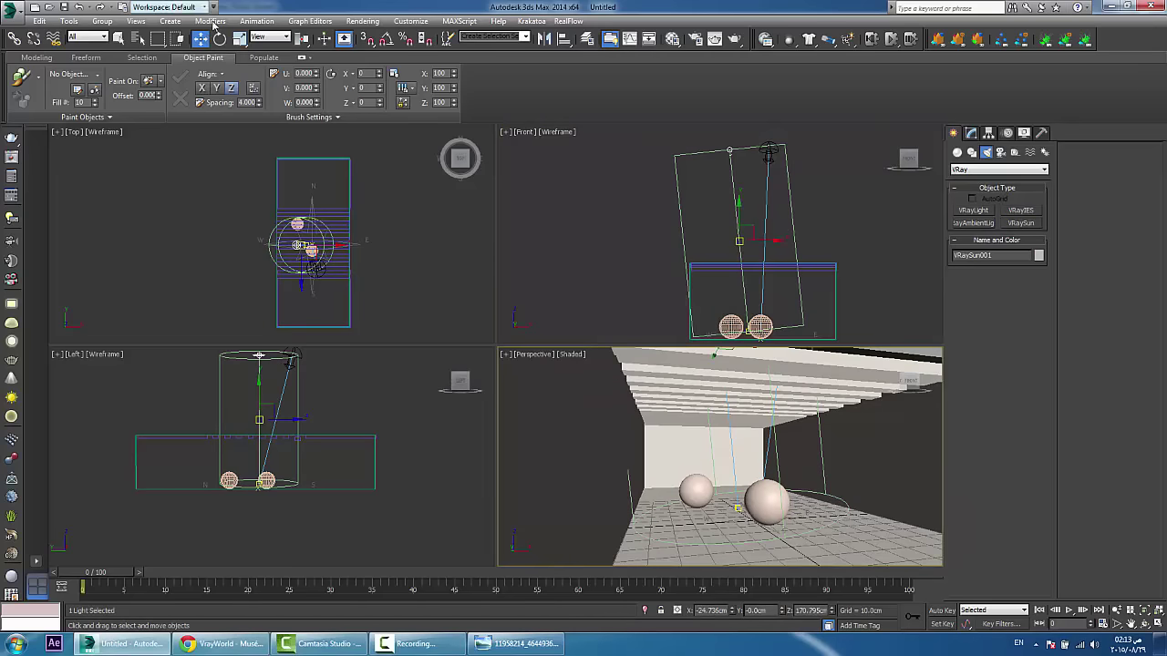
Step: Apply a Position Constraint to the VRaySun and pick the Daylight system's head above the room as its target
{"action": "left_click", "coordinate": [977, 134]}
{"action": "left_click", "coordinate": [256, 22]}
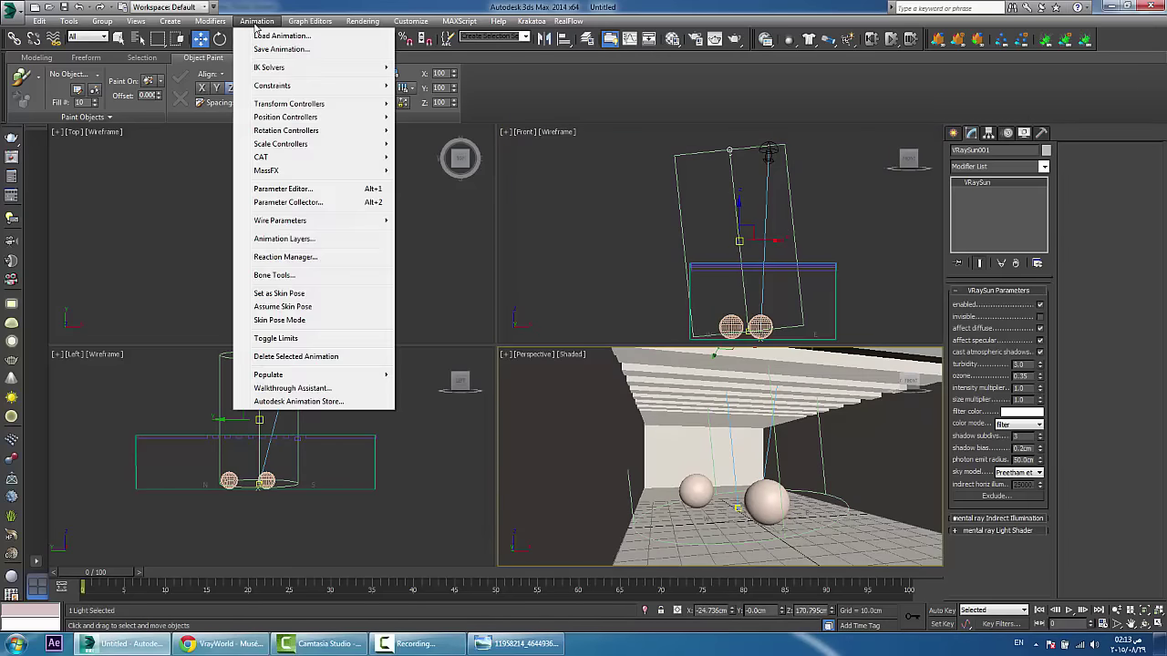
{"action": "mouse_move", "coordinate": [326, 90]}
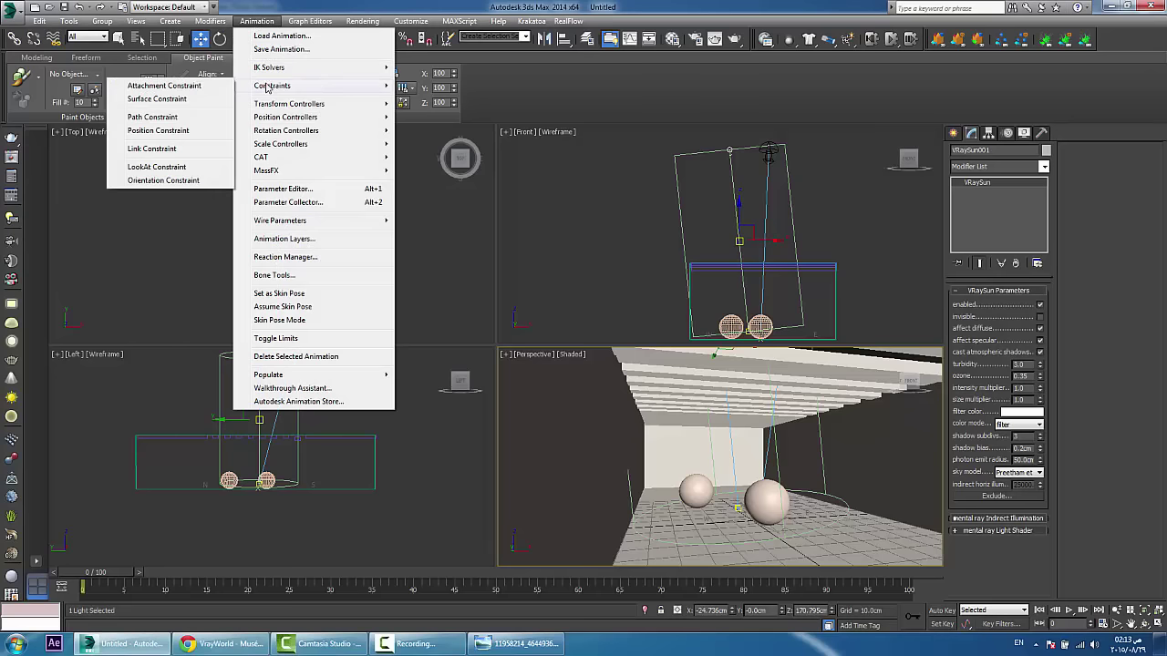
{"action": "left_click", "coordinate": [159, 130]}
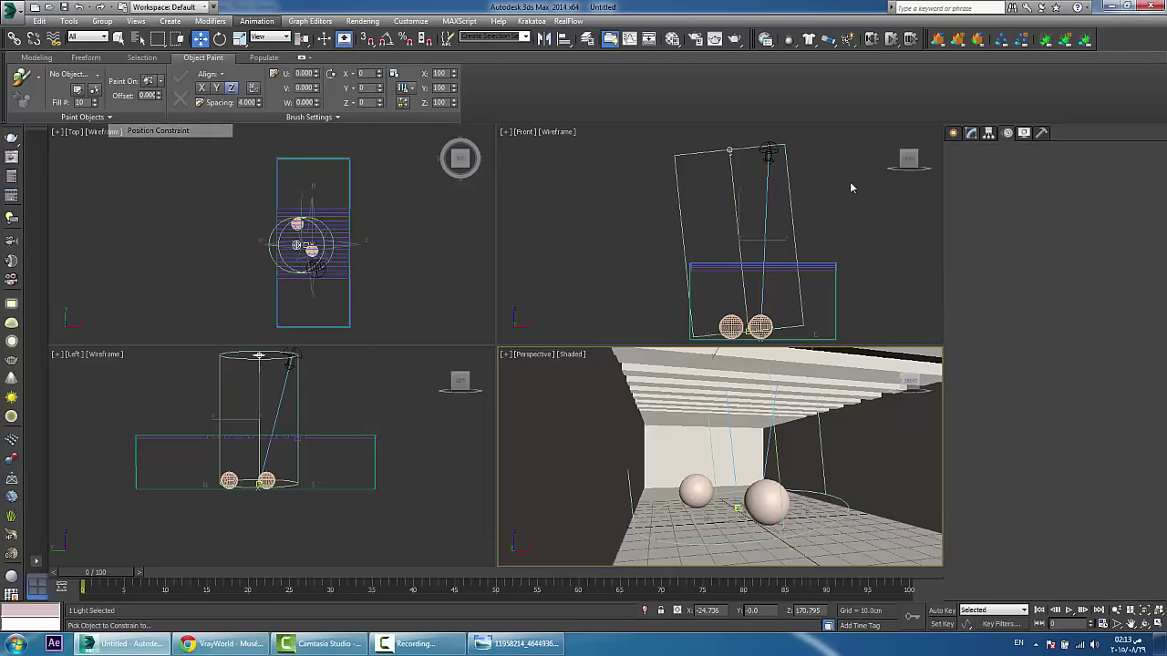
{"action": "left_click", "coordinate": [768, 147]}
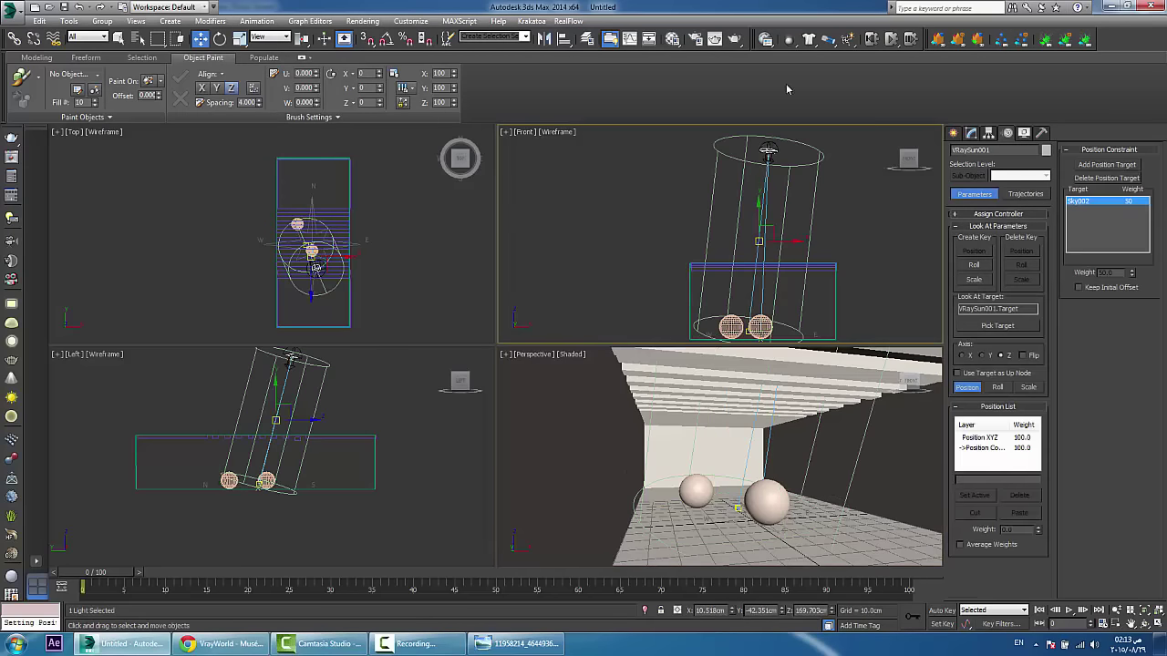
Step: Select the VRaySun's target near the spheres and apply a Position Constraint that ties it to Box001 at the floor
{"action": "middle_click_drag", "start_coordinate": [760, 310], "coordinate": [748, 275]}
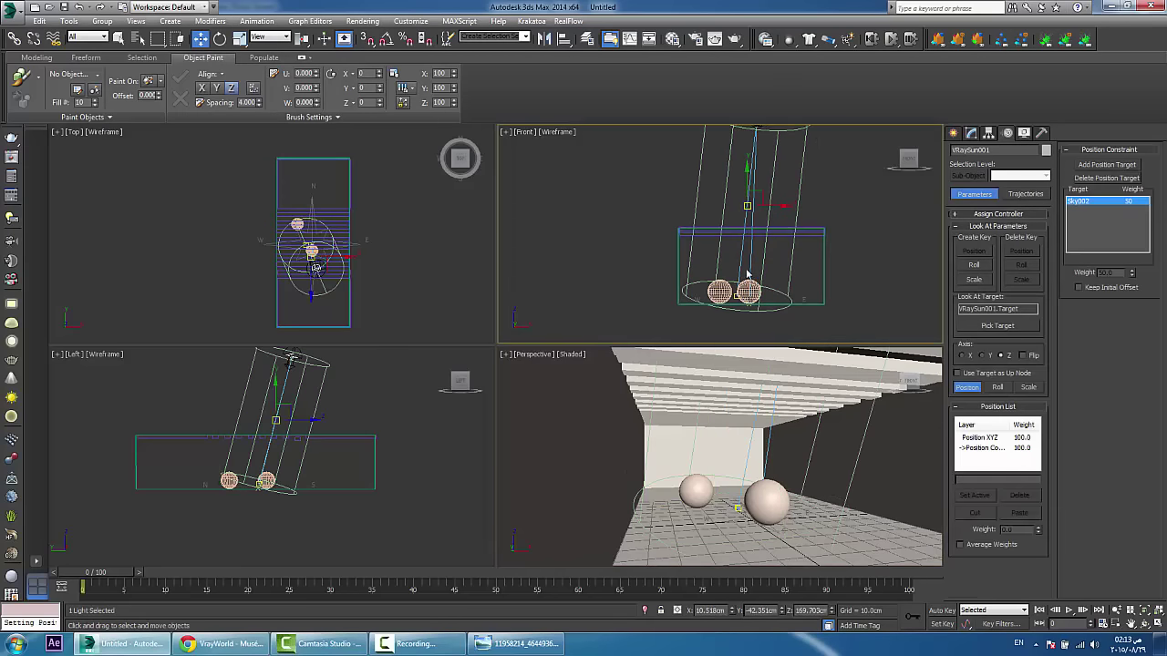
{"action": "scroll", "coordinate": [748, 275], "scroll_direction": "up", "scroll_amount": 2}
{"action": "middle_click_drag", "start_coordinate": [744, 179], "coordinate": [733, 281]}
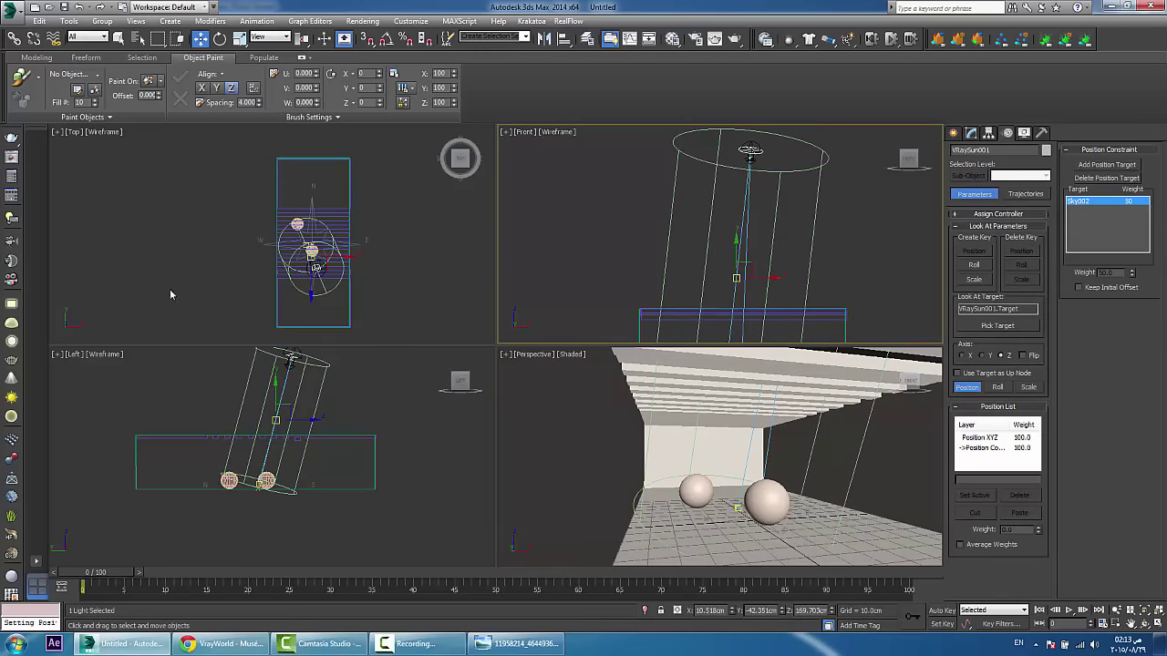
{"action": "scroll", "coordinate": [750, 151], "scroll_direction": "up", "scroll_amount": 2}
{"action": "middle_click_drag", "start_coordinate": [684, 309], "coordinate": [663, 171]}
{"action": "left_click", "coordinate": [650, 248]}
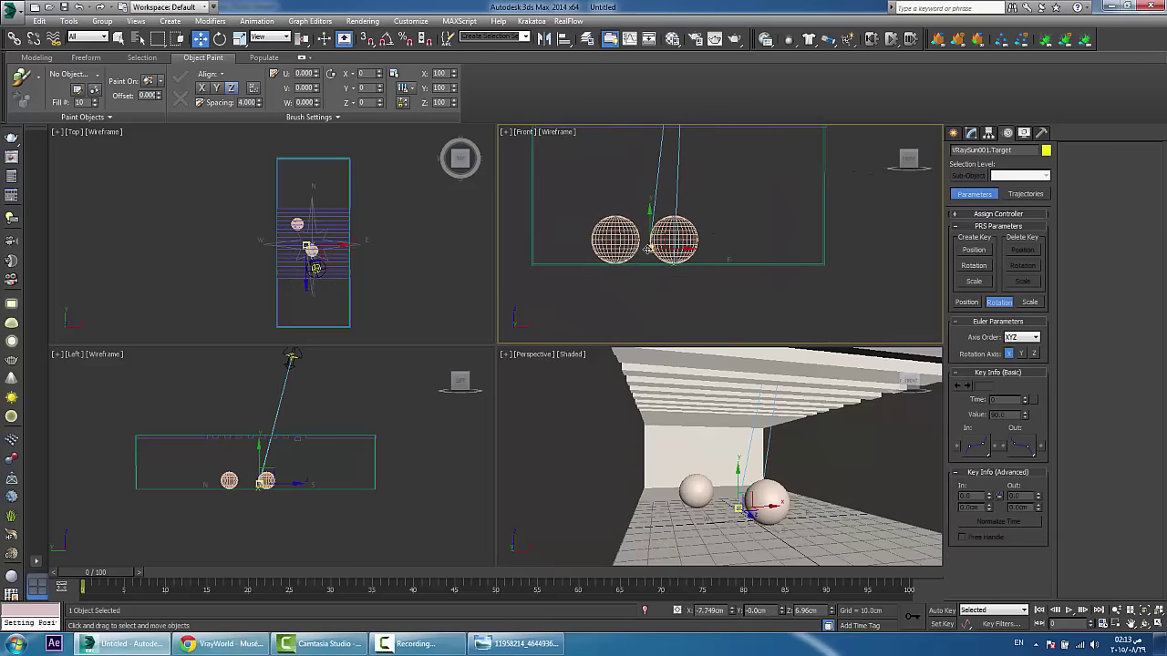
{"action": "scroll", "coordinate": [265, 480], "scroll_direction": "up", "scroll_amount": 8}
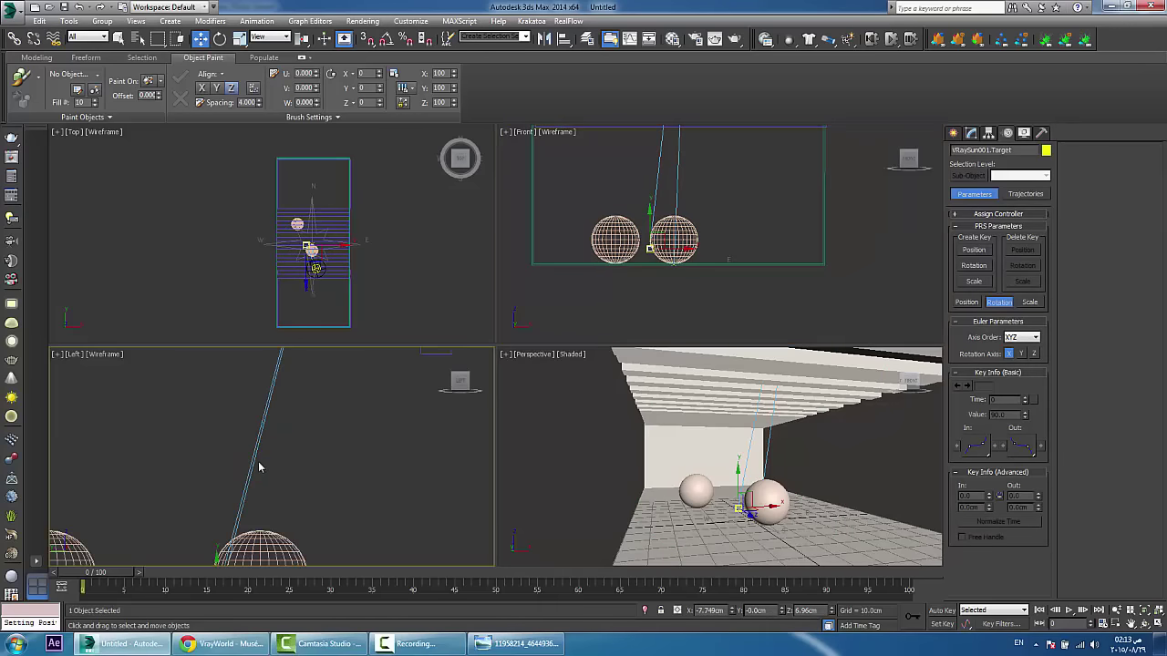
{"action": "left_click_drag", "start_coordinate": [233, 490], "coordinate": [110, 462]}
{"action": "key", "text": "ctrl+z"}
{"action": "middle_click_drag", "start_coordinate": [248, 437], "coordinate": [254, 431]}
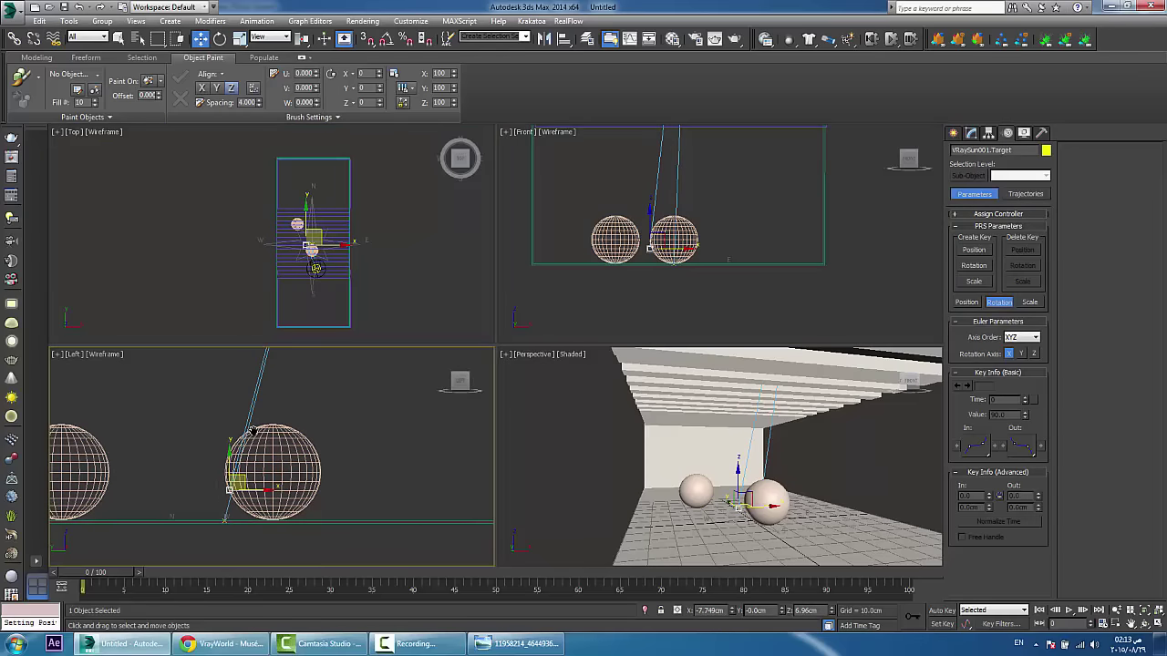
{"action": "left_click", "coordinate": [256, 20]}
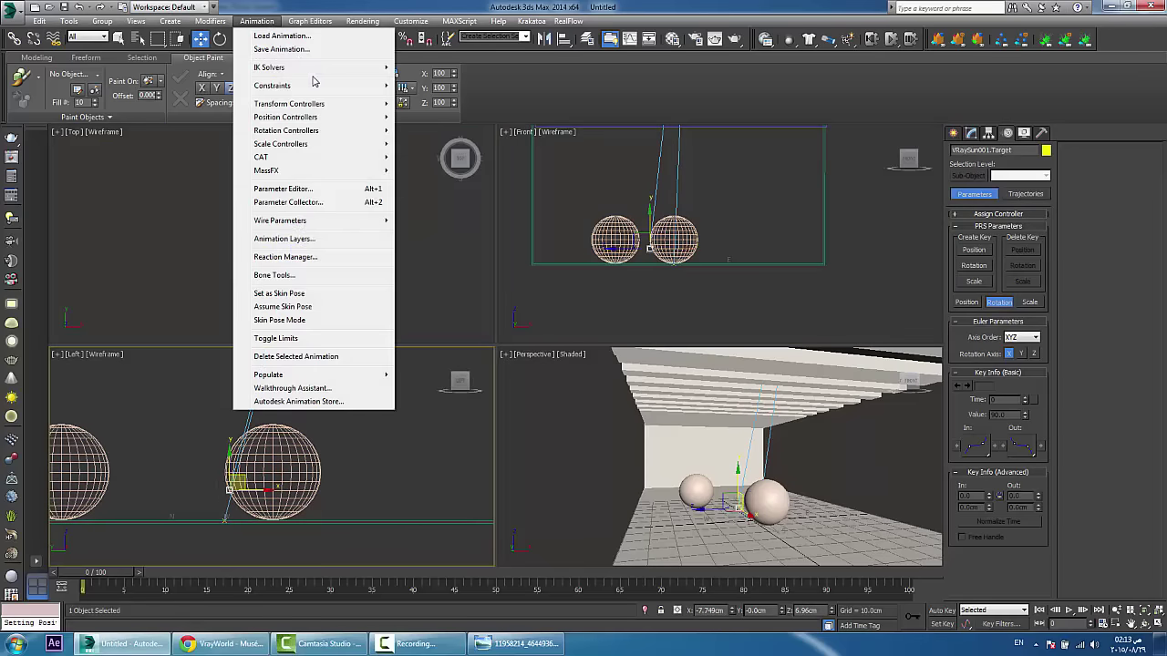
{"action": "mouse_move", "coordinate": [273, 85]}
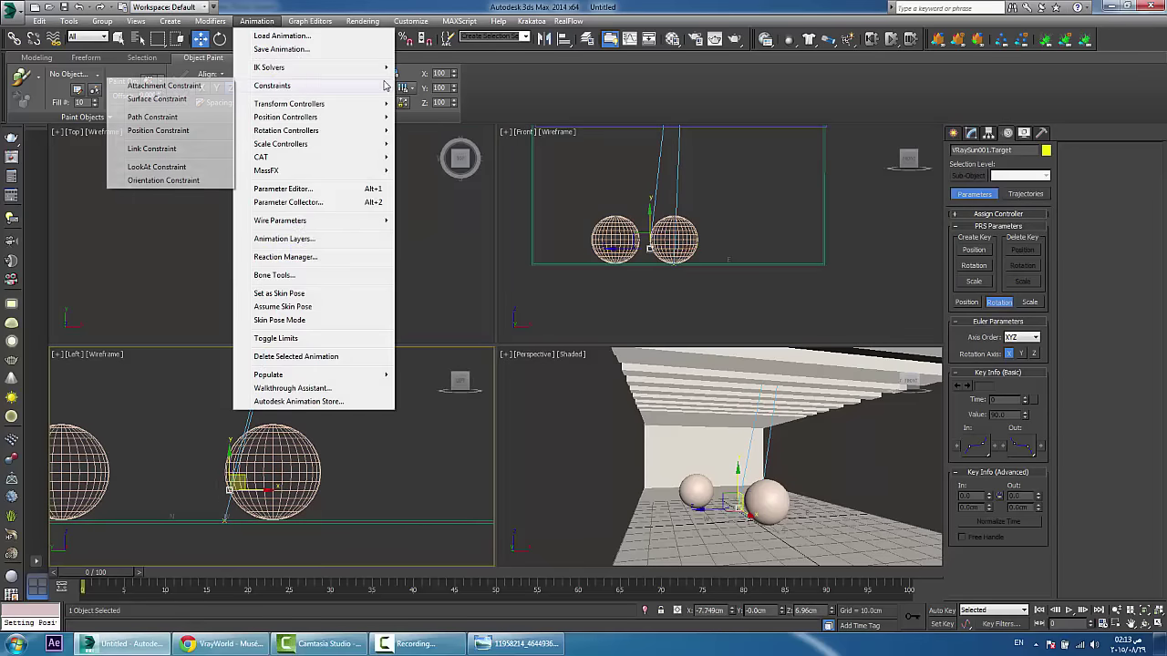
{"action": "left_click", "coordinate": [158, 131]}
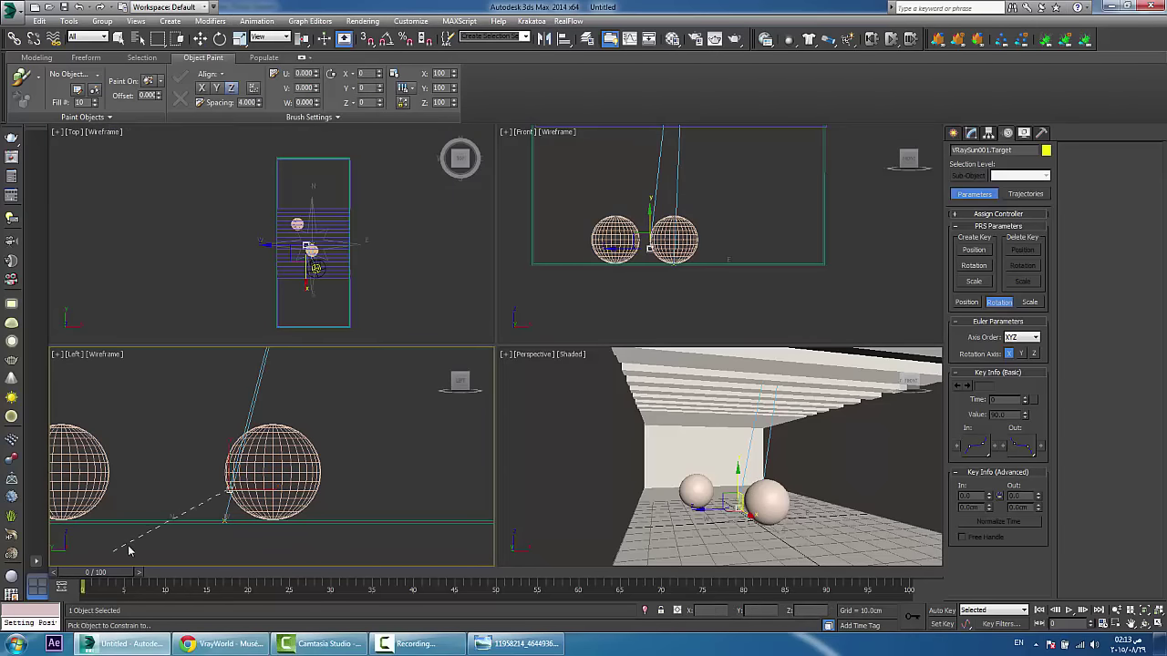
{"action": "left_click", "coordinate": [223, 520]}
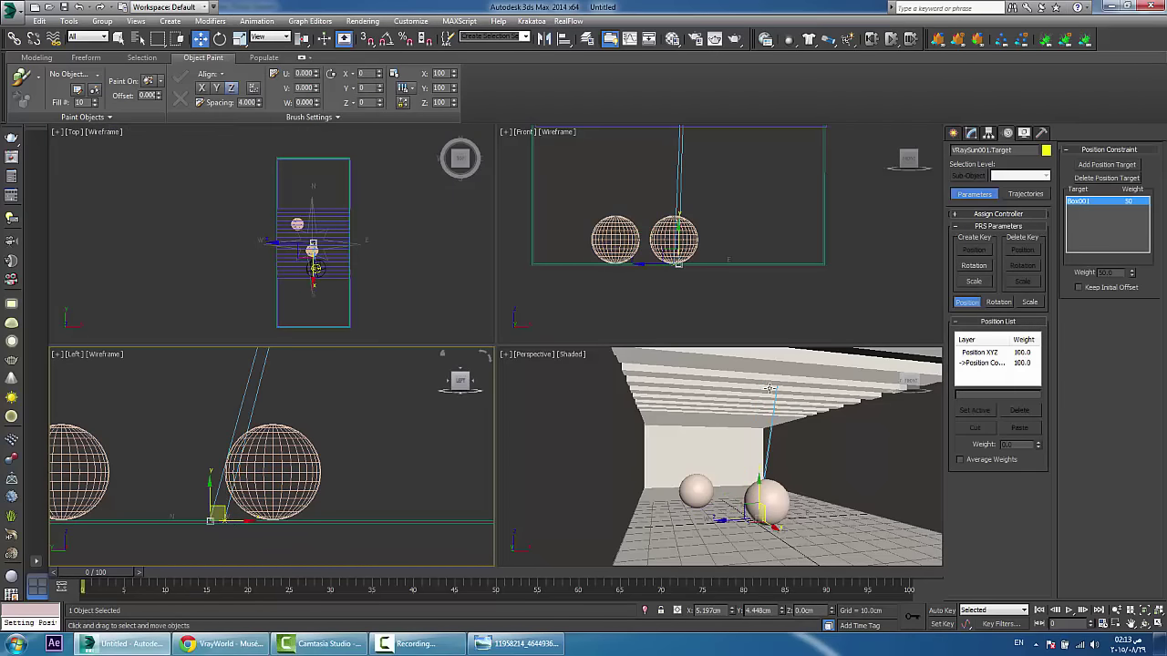
Step: Select the Daylight system above the room and set its geographic location to Mecca, Saudi Arabia, using the Africa map
{"action": "middle_click_drag", "start_coordinate": [718, 183], "coordinate": [704, 264]}
{"action": "scroll", "coordinate": [704, 260], "scroll_direction": "down", "scroll_amount": 3}
{"action": "middle_click_drag", "start_coordinate": [711, 202], "coordinate": [716, 243]}
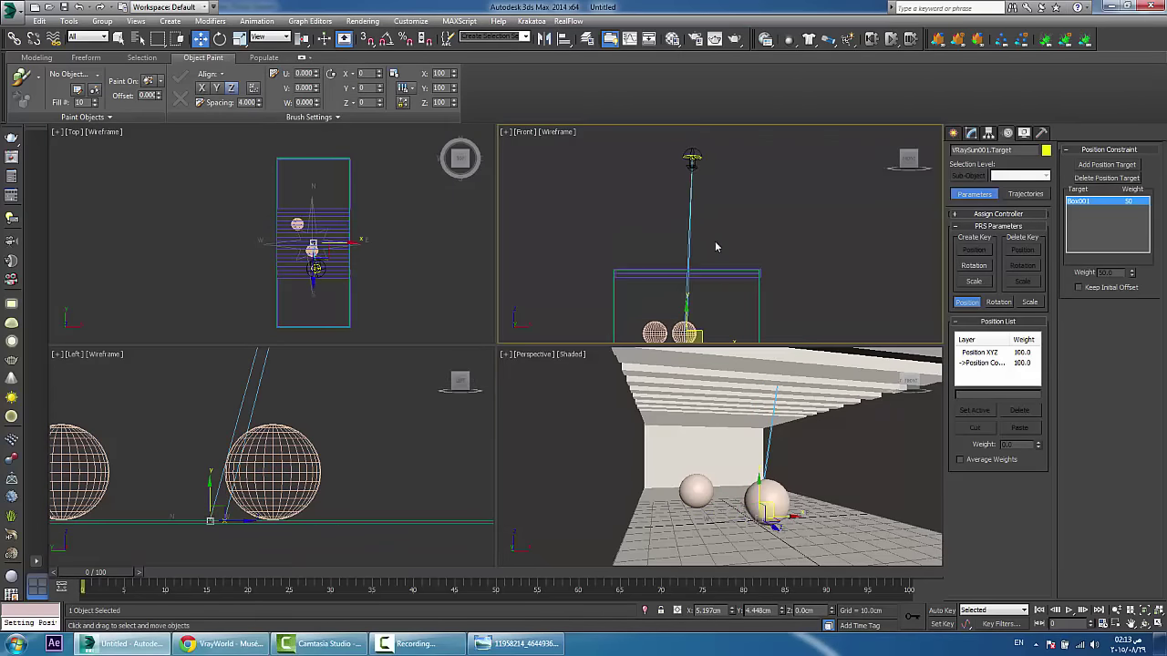
{"action": "scroll", "coordinate": [761, 449], "scroll_direction": "down", "scroll_amount": 2}
{"action": "middle_click", "coordinate": [762, 449]}
{"action": "scroll", "coordinate": [773, 449], "scroll_direction": "up", "scroll_amount": 2}
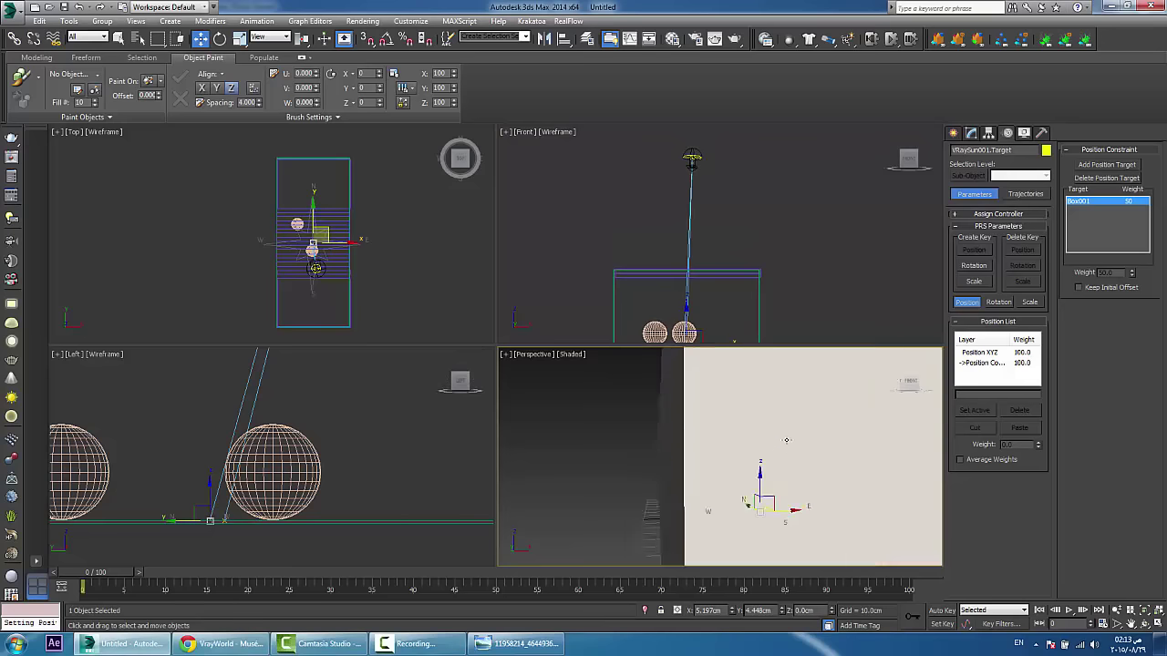
{"action": "scroll", "coordinate": [785, 440], "scroll_direction": "down", "scroll_amount": 4}
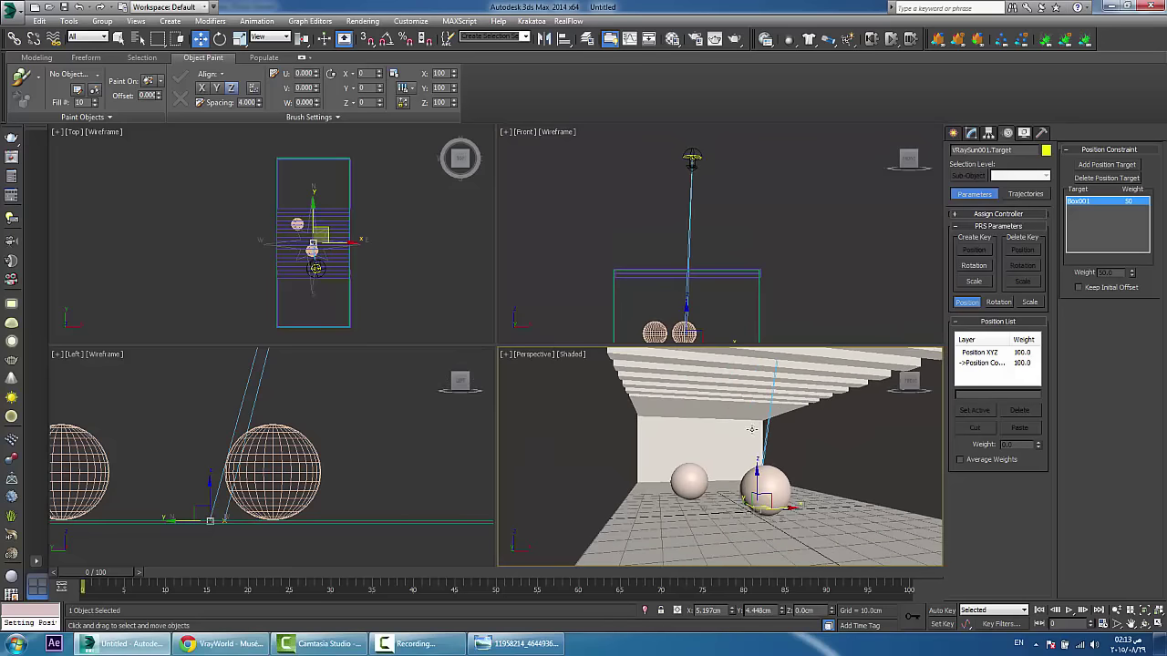
{"action": "left_click", "coordinate": [692, 155]}
{"action": "right_click", "coordinate": [751, 492]}
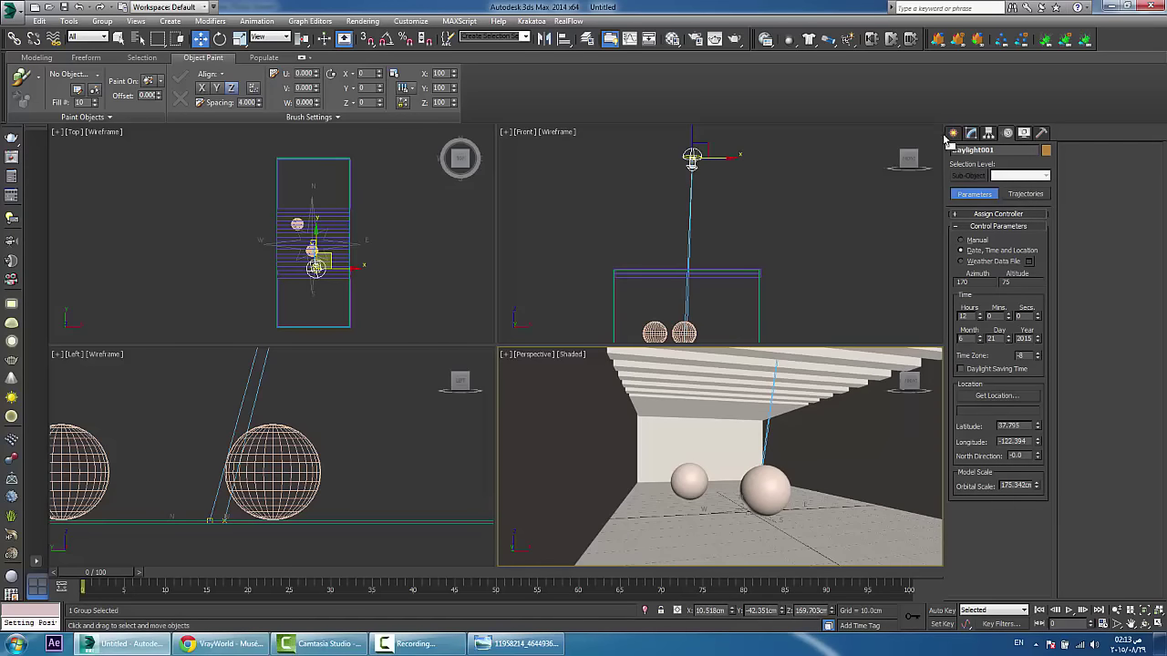
{"action": "left_click", "coordinate": [996, 397]}
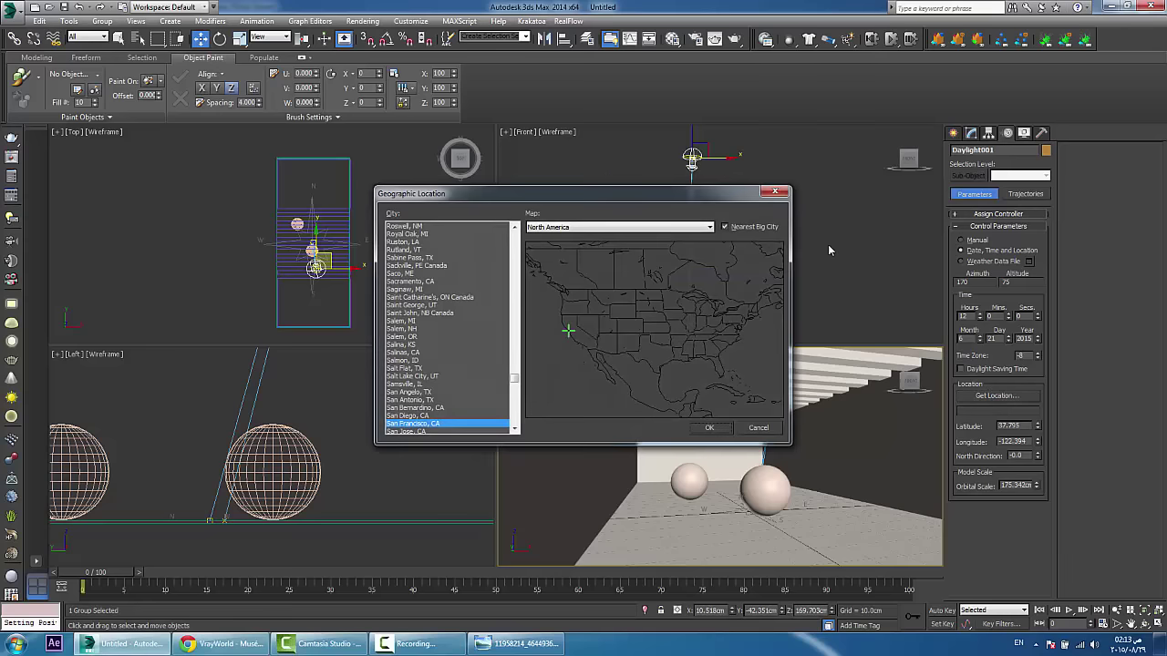
{"action": "left_click", "coordinate": [556, 227]}
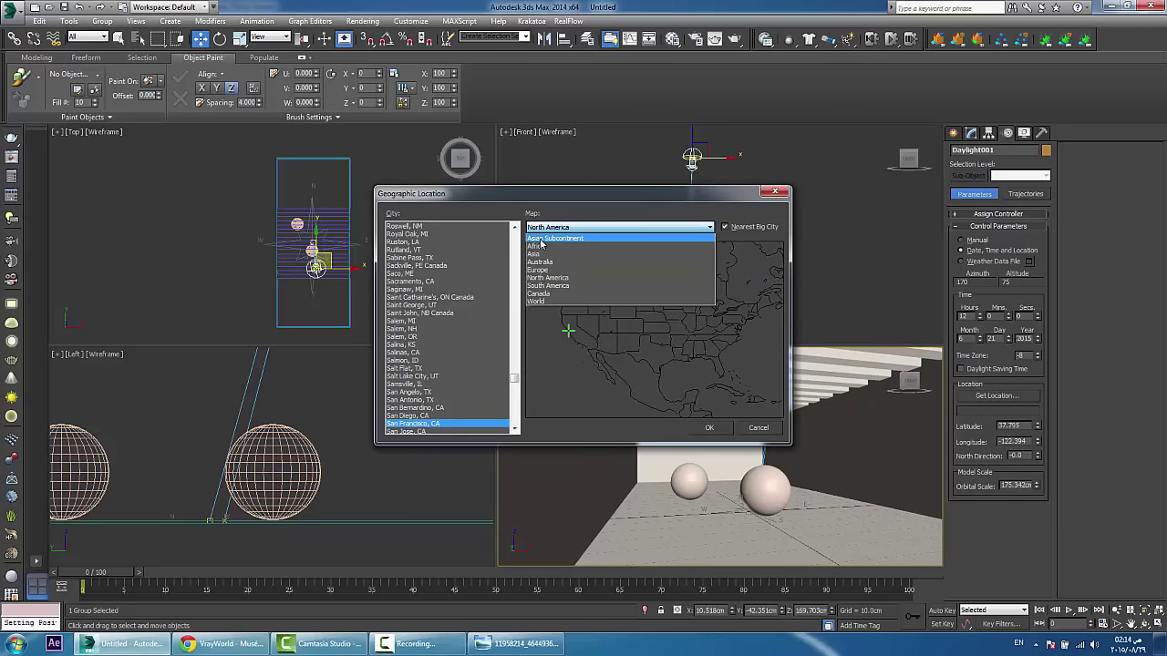
{"action": "left_click", "coordinate": [543, 246]}
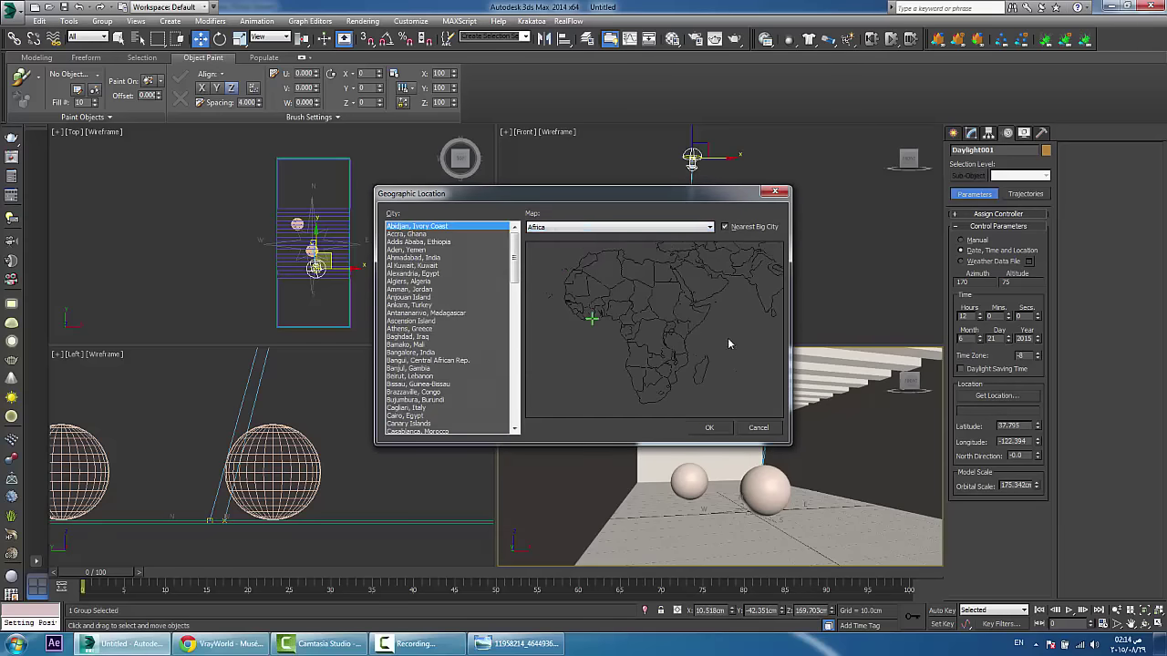
{"action": "left_click", "coordinate": [683, 277]}
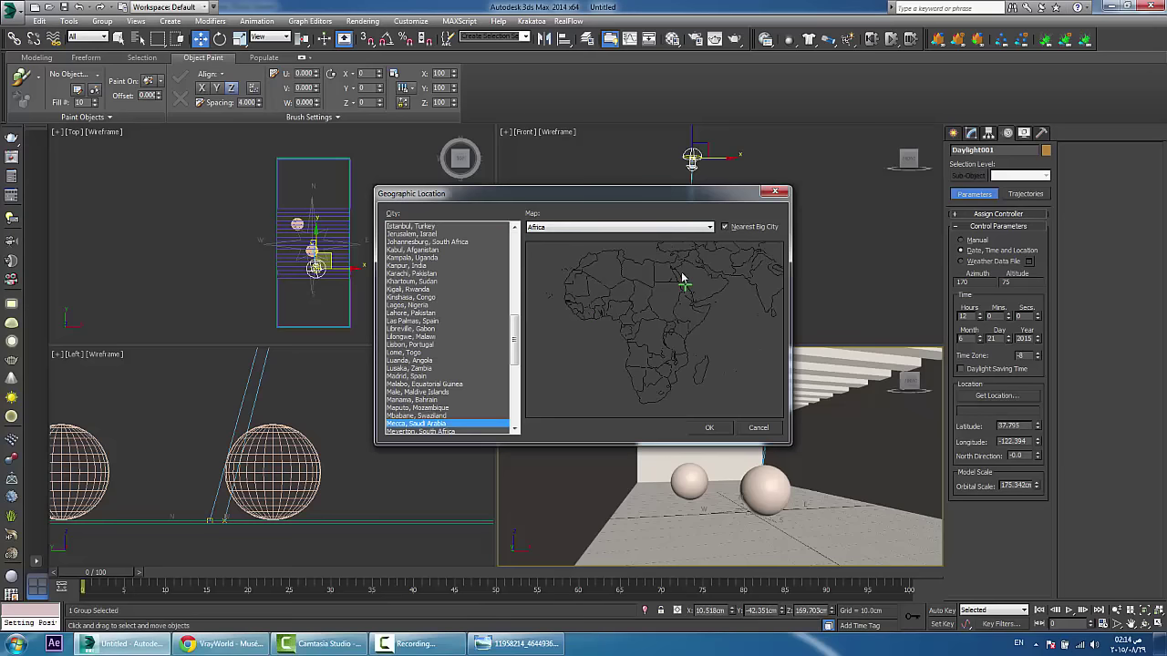
{"action": "left_click", "coordinate": [709, 428]}
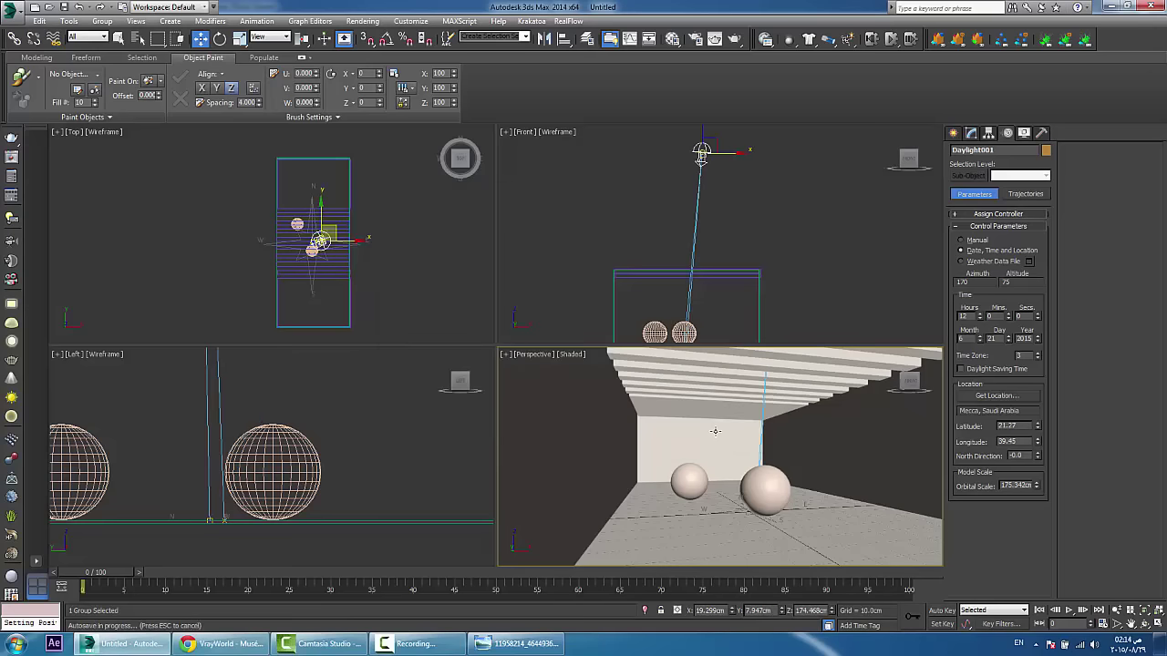
Step: Set the Daylight system's time to 15 hours
{"action": "left_click", "coordinate": [980, 313]}
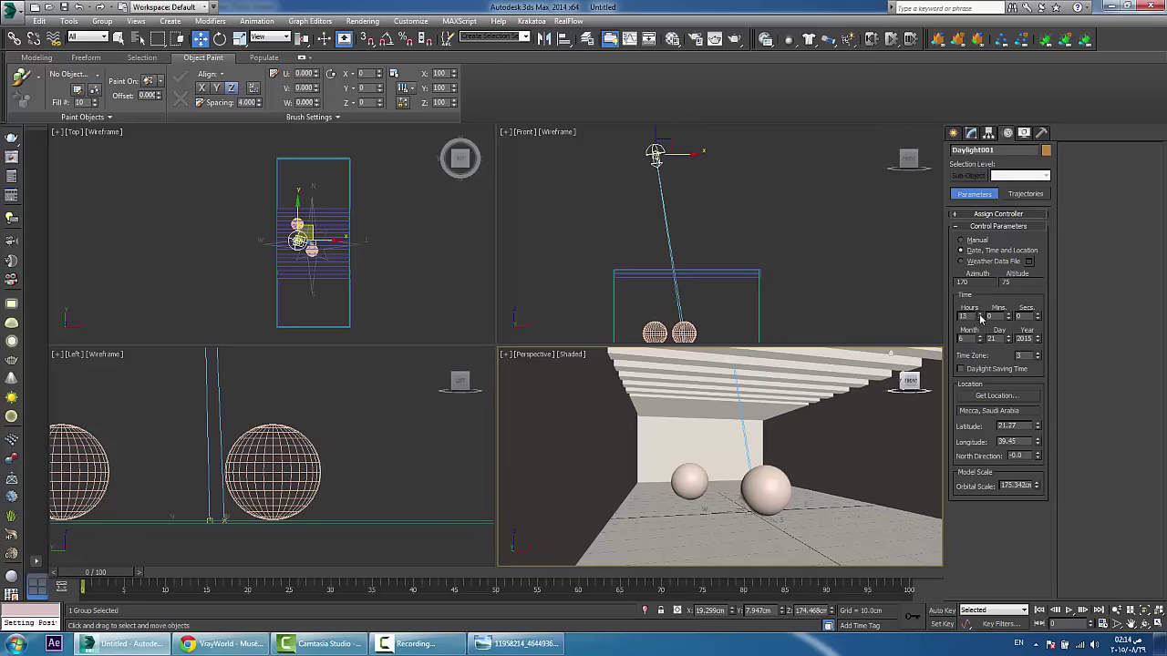
{"action": "left_click", "coordinate": [979, 314]}
{"action": "left_click", "coordinate": [980, 314]}
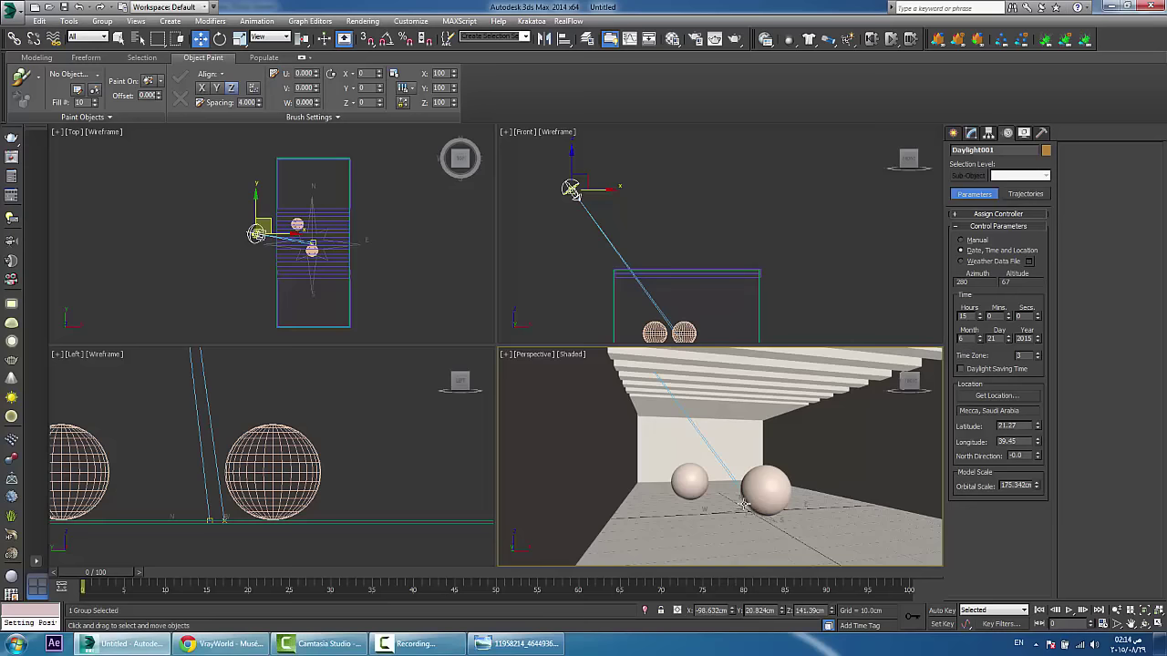
Step: Apply the ArchViz interior preset in V-Ray Quick Settings and close the dialog
{"action": "left_click", "coordinate": [11, 199]}
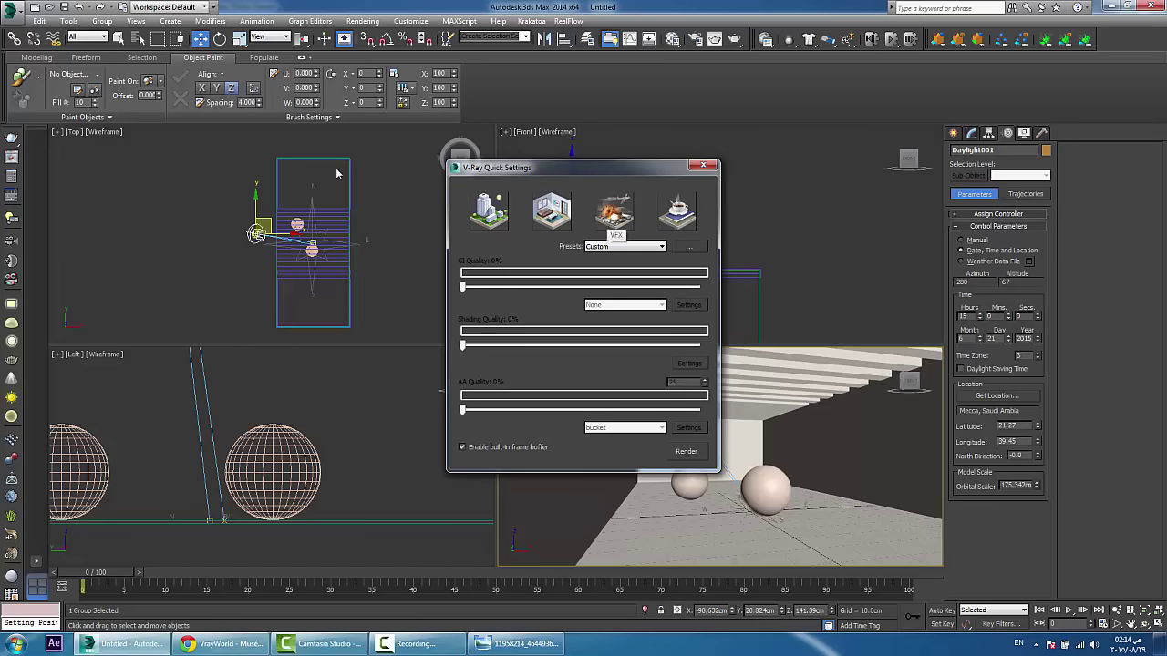
{"action": "left_click", "coordinate": [551, 211]}
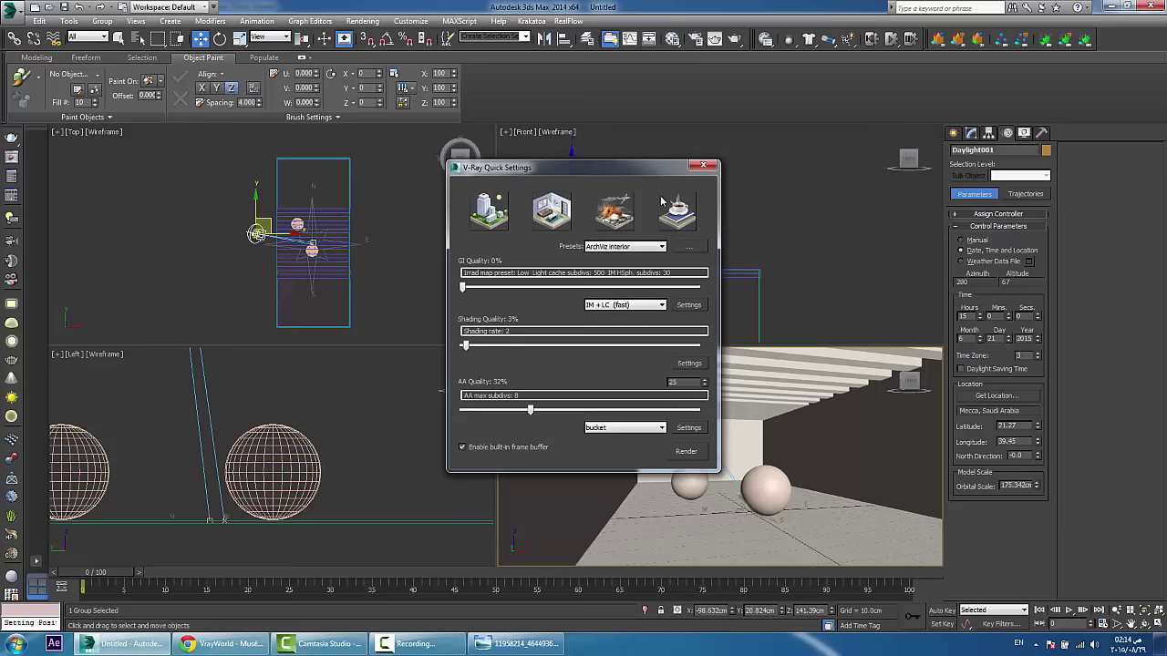
{"action": "left_click", "coordinate": [703, 165]}
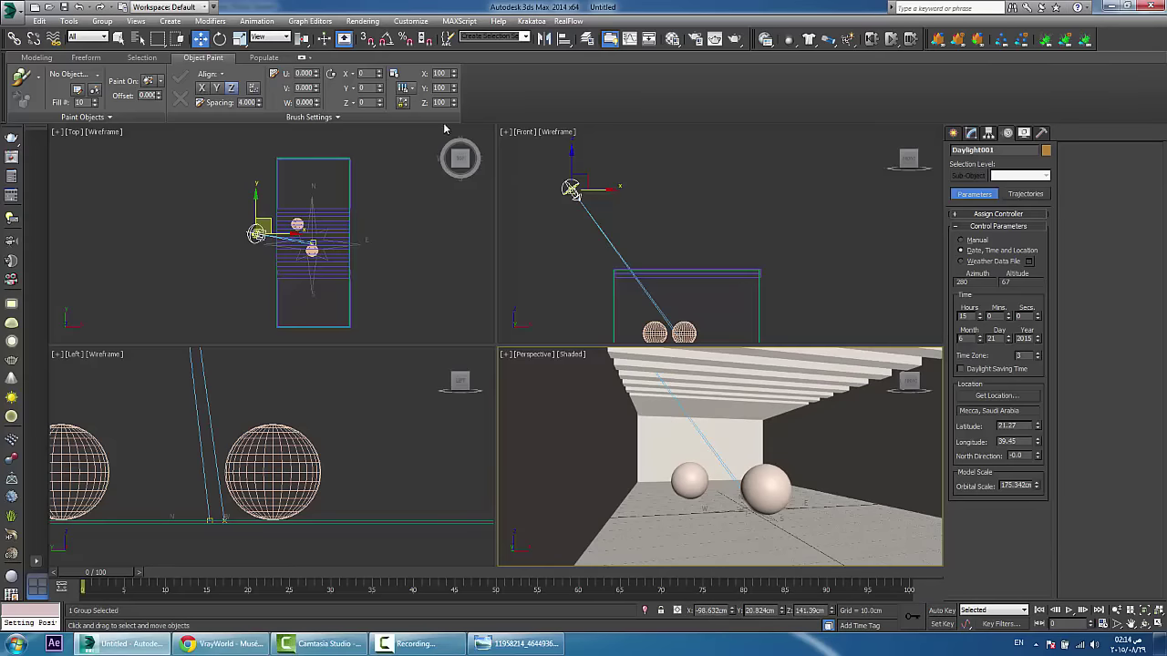
Step: Test-render the Perspective view, then close the frame buffer and the V-Ray messages window
{"action": "left_click", "coordinate": [363, 21]}
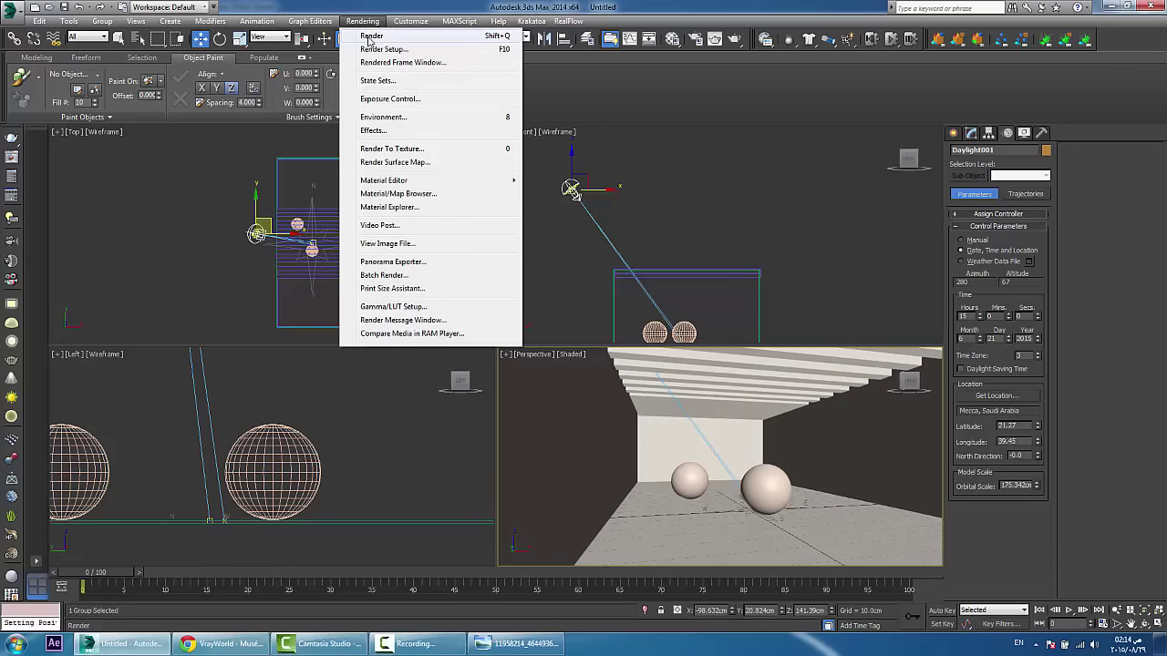
{"action": "left_click", "coordinate": [368, 39]}
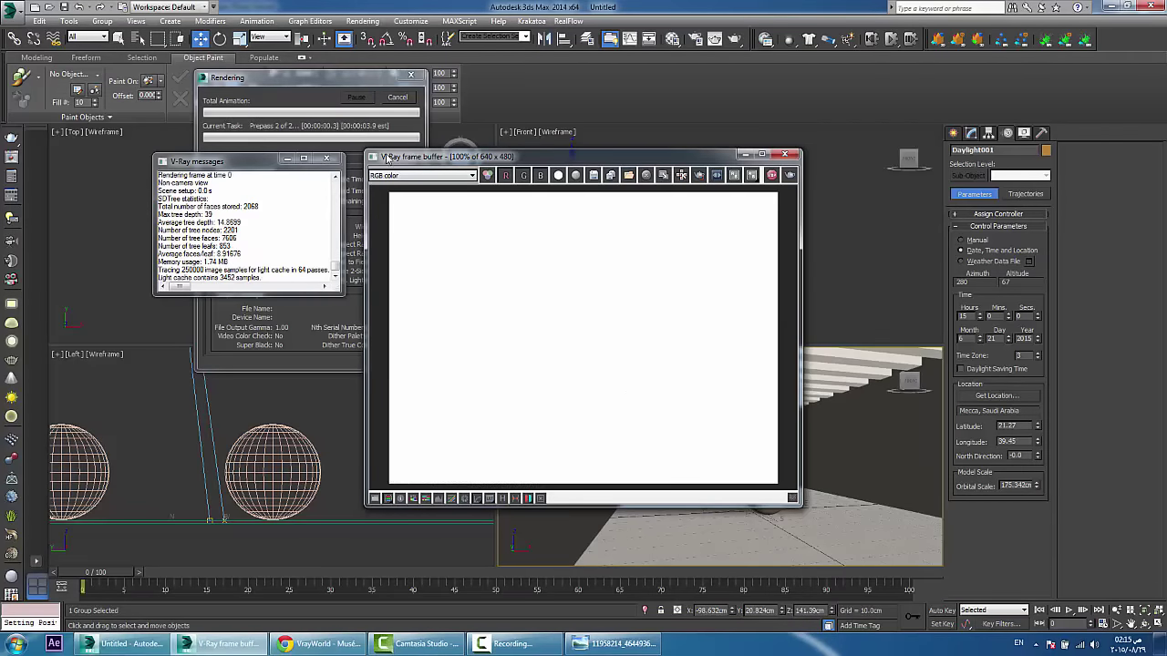
{"action": "left_click", "coordinate": [398, 100]}
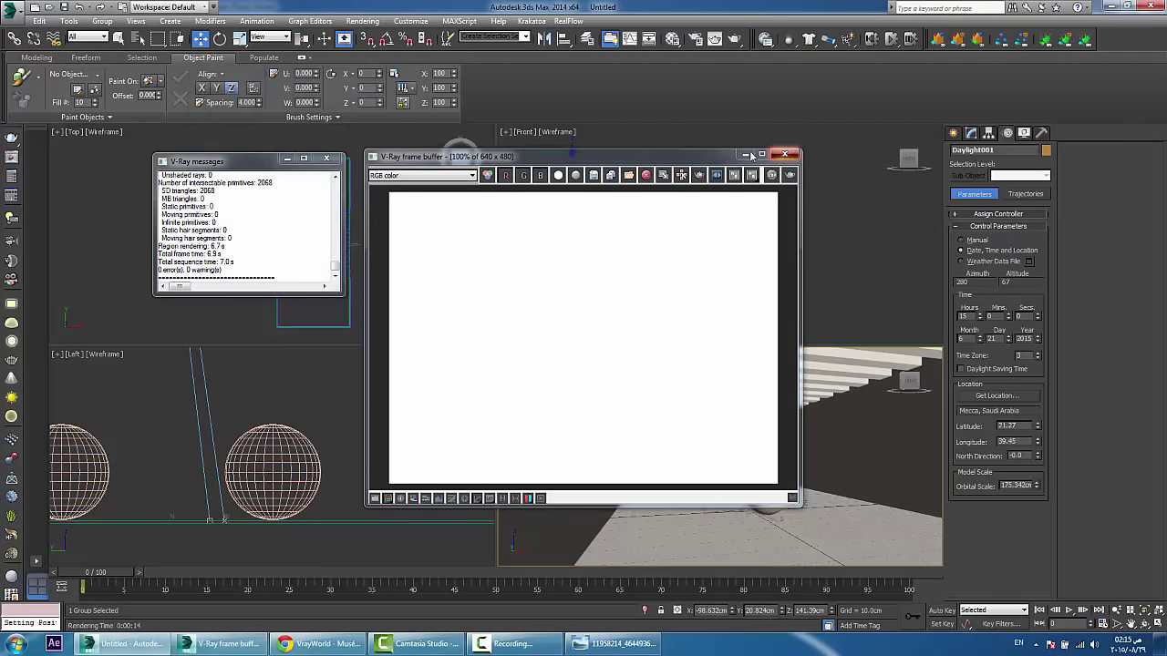
{"action": "left_click", "coordinate": [784, 154]}
{"action": "left_click", "coordinate": [326, 158]}
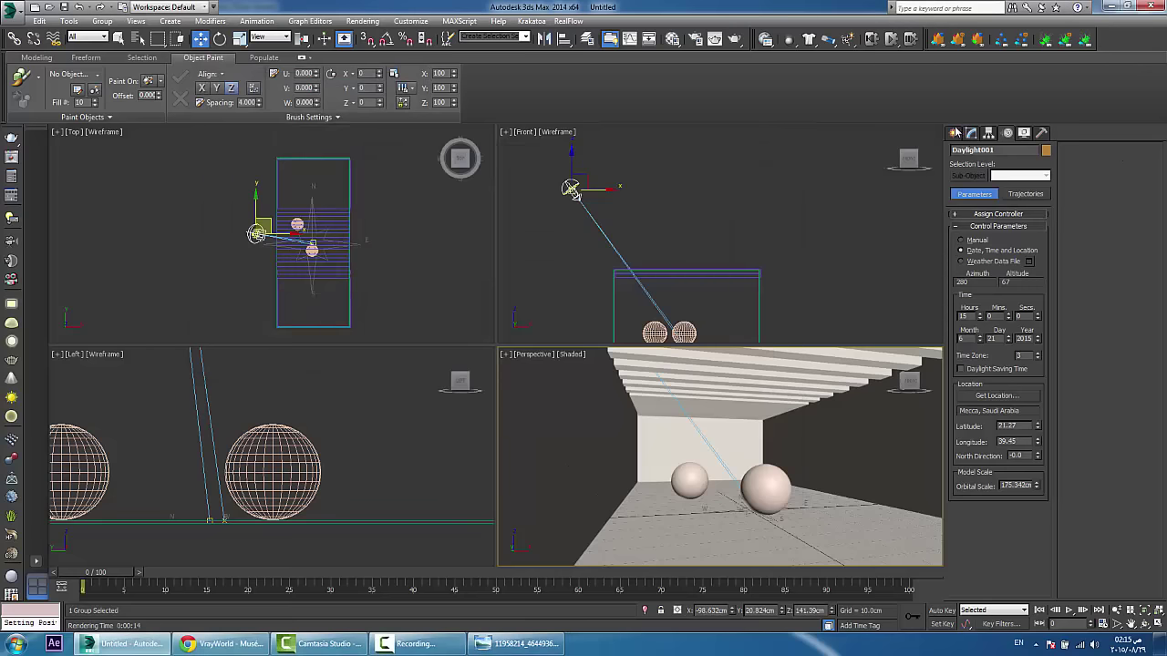
Step: Create a VRayPhysicalCamera in the Top view, aimed from the room's near end past the spheres, with a target distance of about 279 cm
{"action": "left_click", "coordinate": [953, 133]}
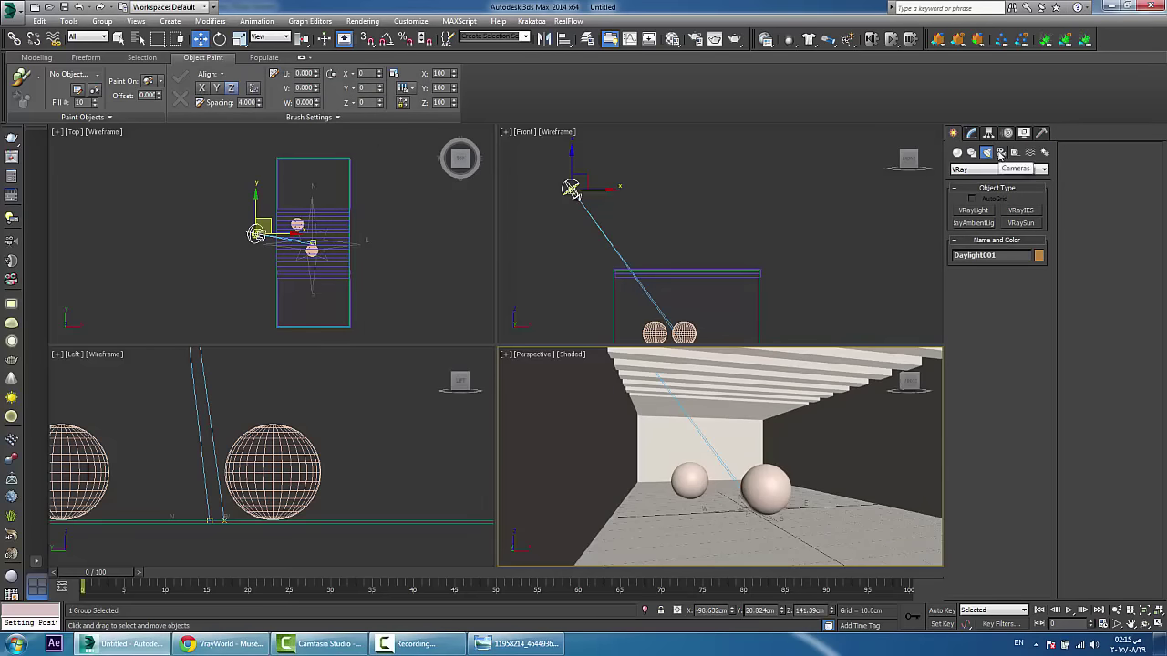
{"action": "left_click", "coordinate": [1000, 152]}
{"action": "left_click", "coordinate": [997, 169]}
{"action": "left_click", "coordinate": [997, 187]}
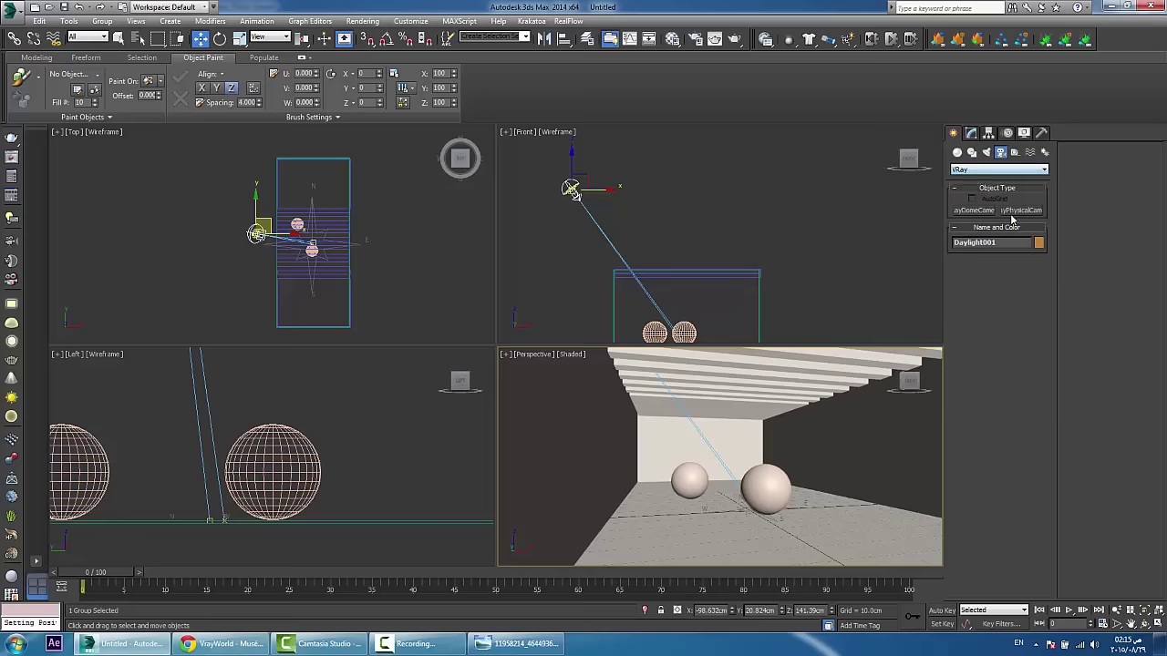
{"action": "left_click", "coordinate": [1019, 211]}
{"action": "middle_click_drag", "start_coordinate": [305, 271], "coordinate": [295, 237]}
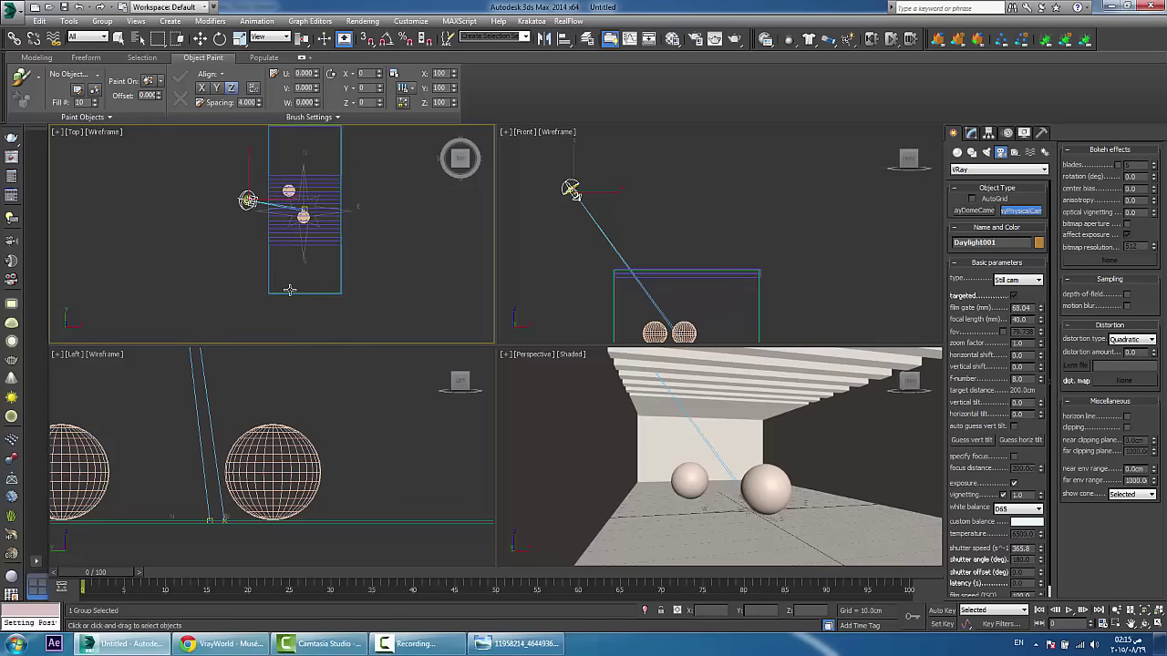
{"action": "left_click_drag", "start_coordinate": [279, 291], "coordinate": [311, 138]}
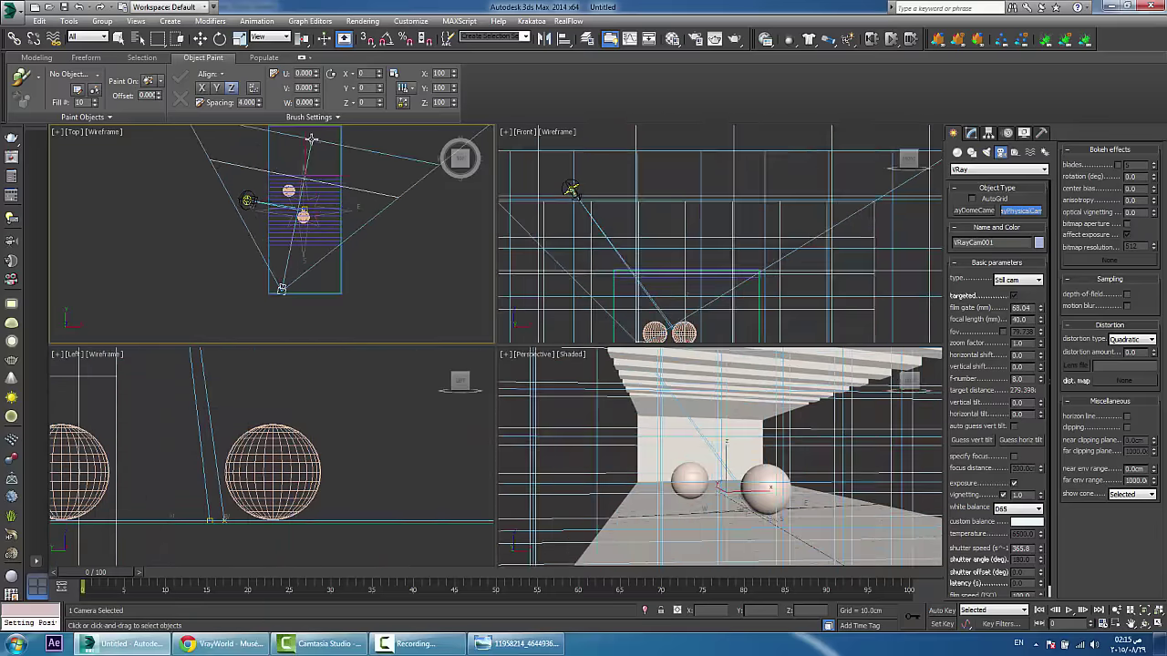
Step: Look through VRayCam001 in the Perspective viewport and raise the camera to about 30 cm above the floor
{"action": "left_click", "coordinate": [200, 38]}
{"action": "left_click", "coordinate": [638, 390]}
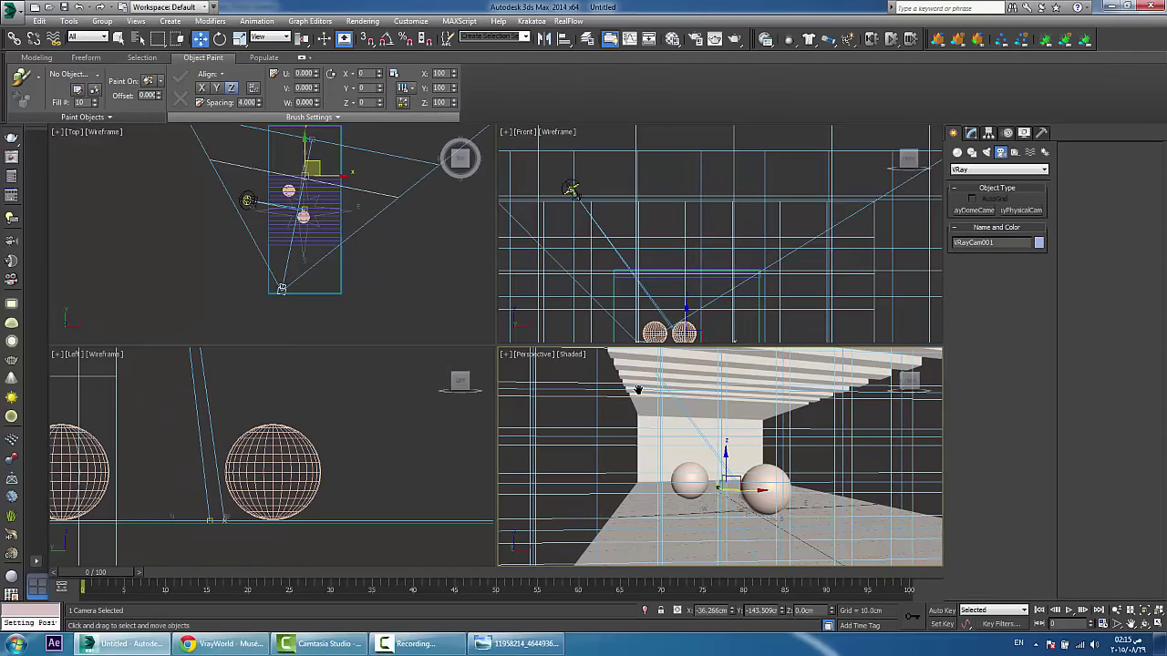
{"action": "middle_click", "coordinate": [573, 264]}
{"action": "key", "text": "c"}
{"action": "key", "text": "t"}
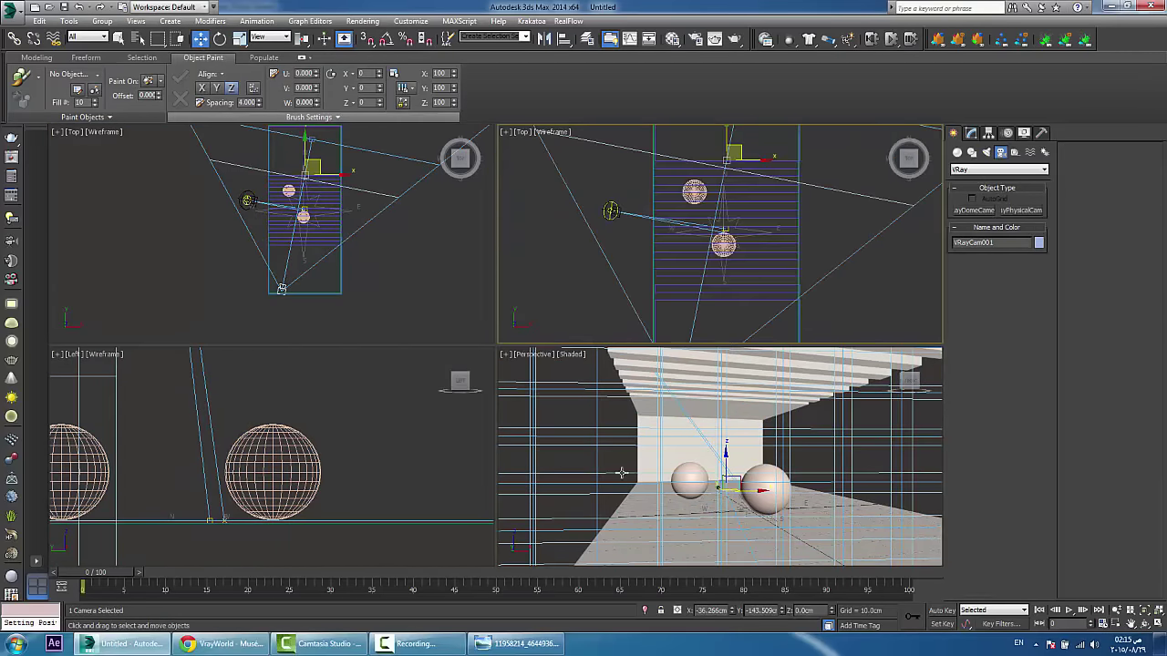
{"action": "right_click", "coordinate": [616, 508]}
{"action": "key", "text": "c"}
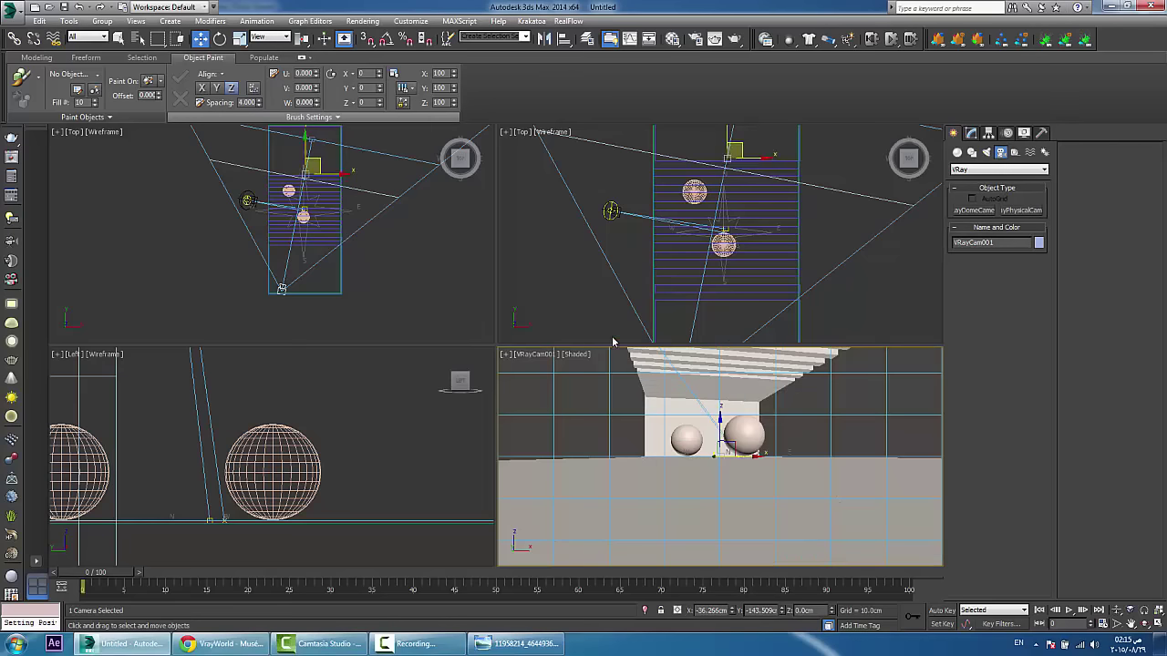
{"action": "left_click_drag", "start_coordinate": [718, 438], "coordinate": [727, 392]}
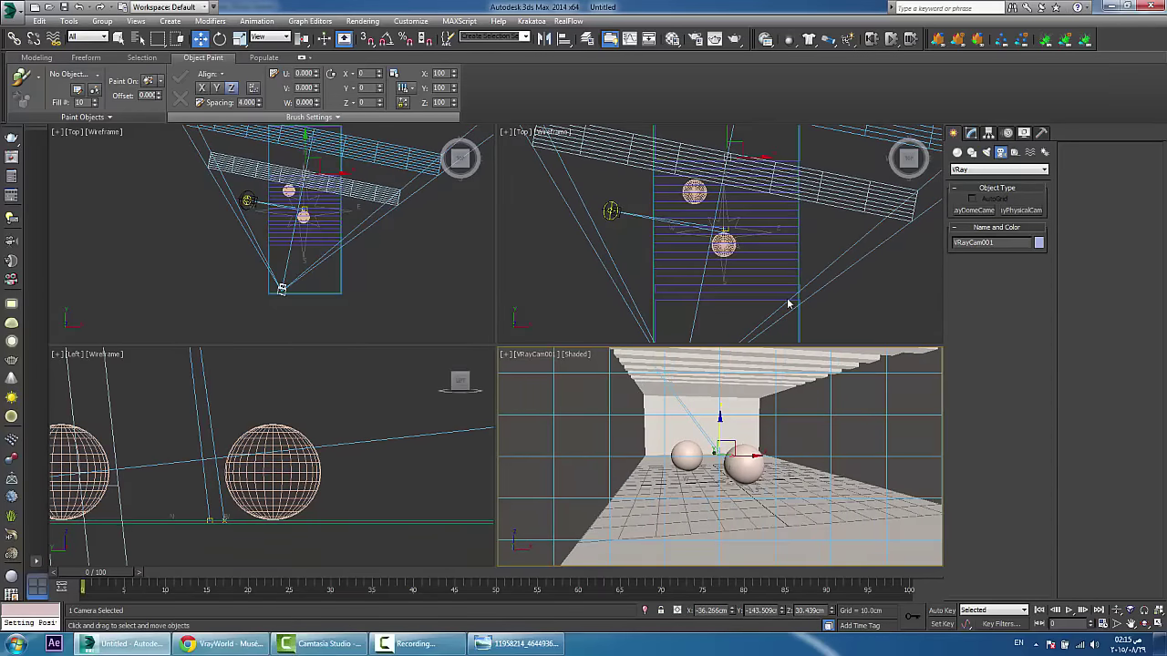
Step: Set VRayCam001's shutter speed to 200 and render the camera view
{"action": "left_click", "coordinate": [968, 134]}
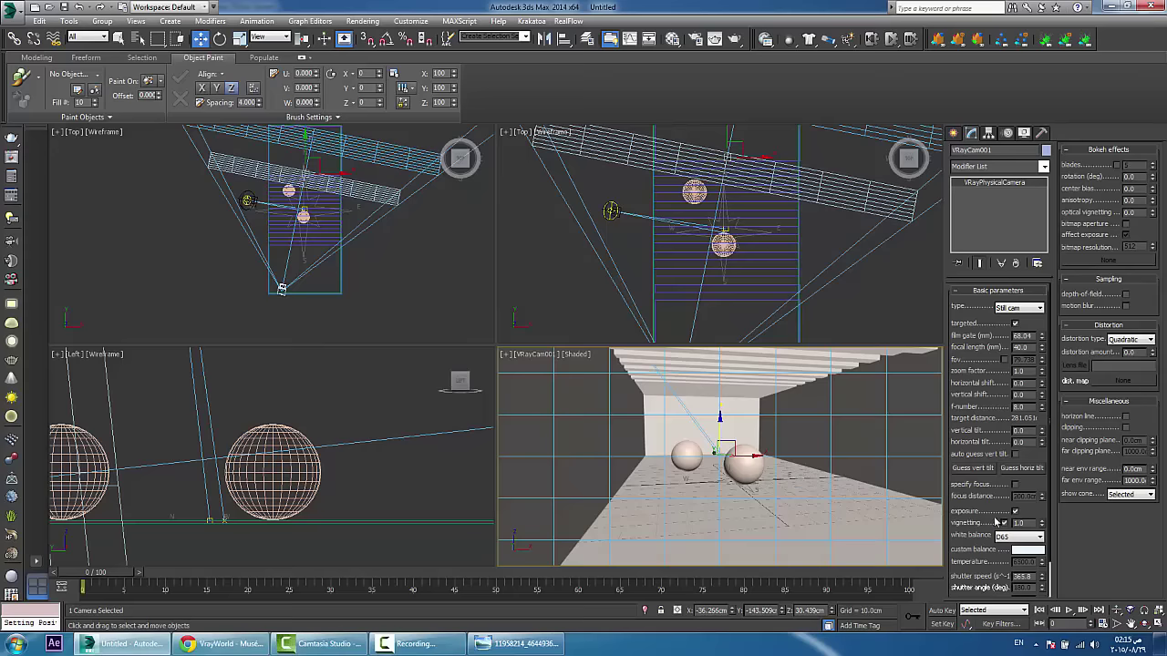
{"action": "scroll", "coordinate": [997, 523], "scroll_direction": "down", "scroll_amount": 1}
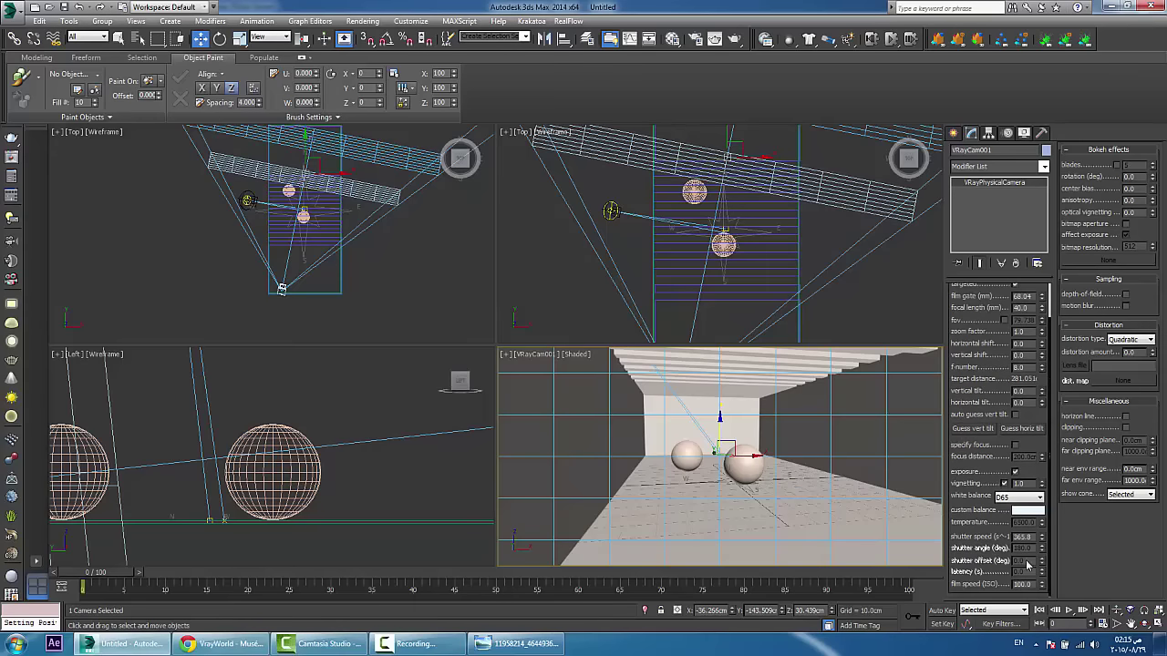
{"action": "left_click_drag", "start_coordinate": [1031, 537], "coordinate": [998, 529]}
{"action": "type", "text": "200"}
{"action": "key", "text": "Return"}
{"action": "left_click", "coordinate": [362, 20]}
{"action": "left_click", "coordinate": [370, 36]}
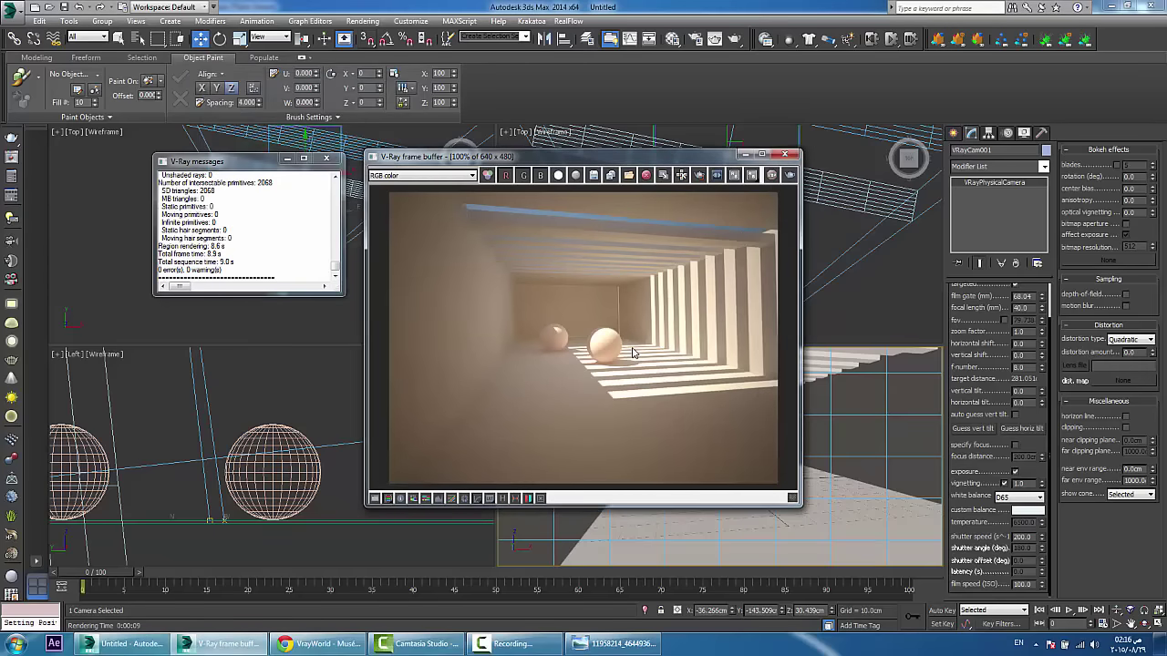
Step: Examine the render up close, checking the sunlight and shadow edges on the spheres and the striped floor
{"action": "scroll", "coordinate": [625, 312], "scroll_direction": "up", "scroll_amount": 2}
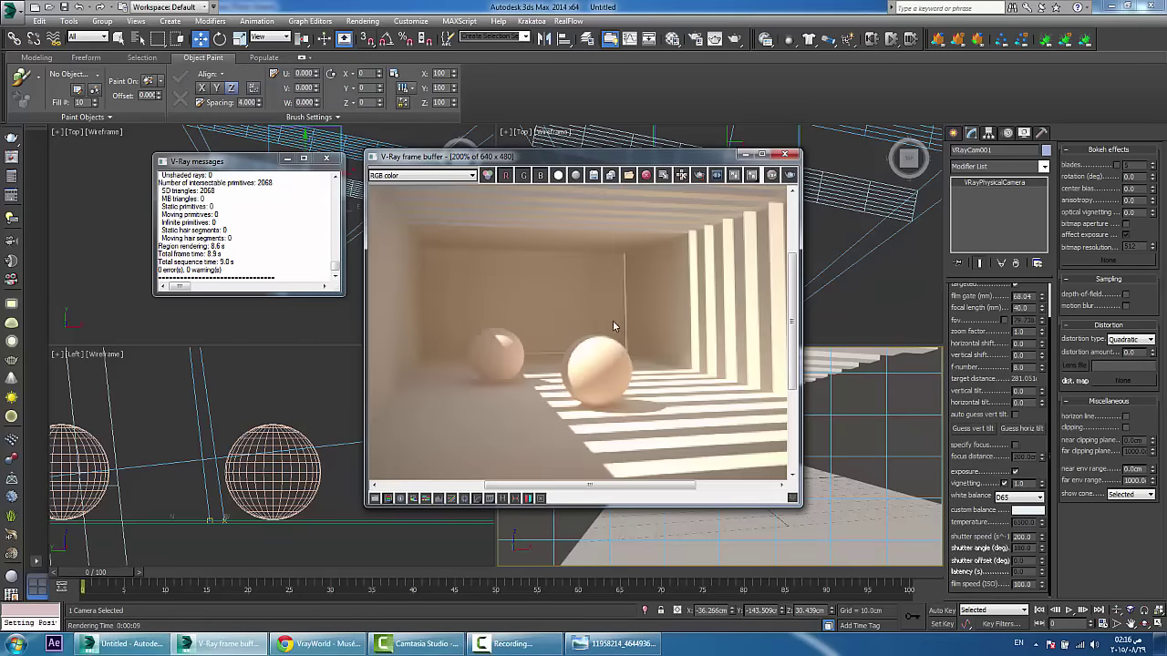
{"action": "middle_click_drag", "start_coordinate": [617, 329], "coordinate": [576, 340]}
{"action": "scroll", "coordinate": [579, 341], "scroll_direction": "up", "scroll_amount": 2}
{"action": "scroll", "coordinate": [583, 342], "scroll_direction": "down", "scroll_amount": 2}
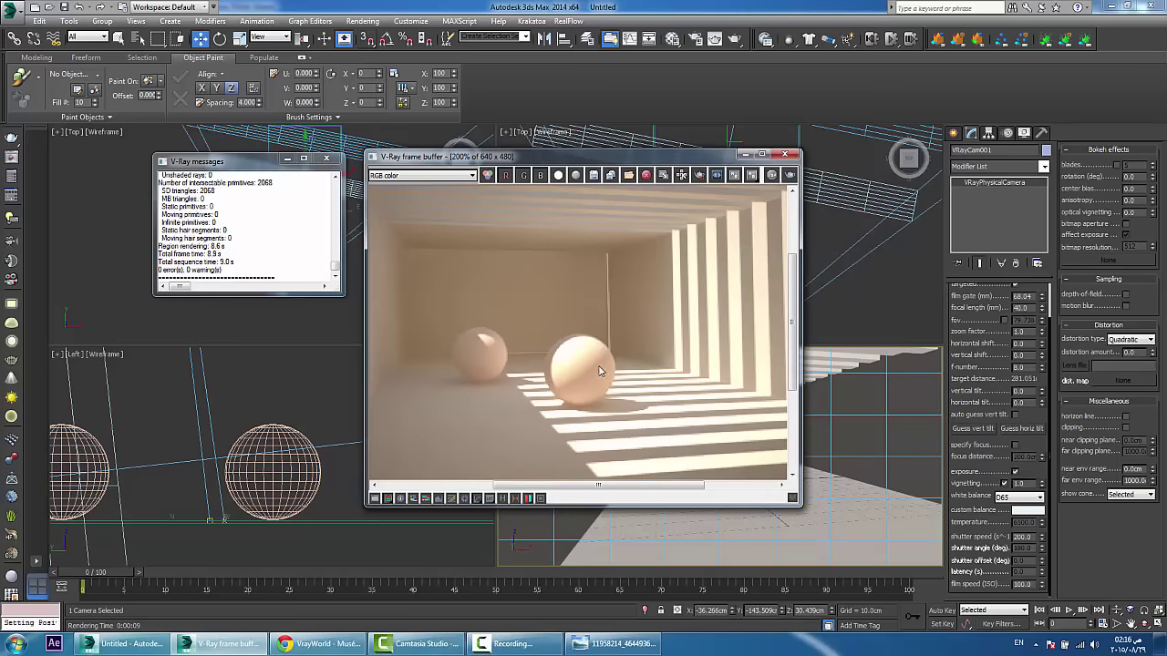
{"action": "scroll", "coordinate": [577, 356], "scroll_direction": "up", "scroll_amount": 2}
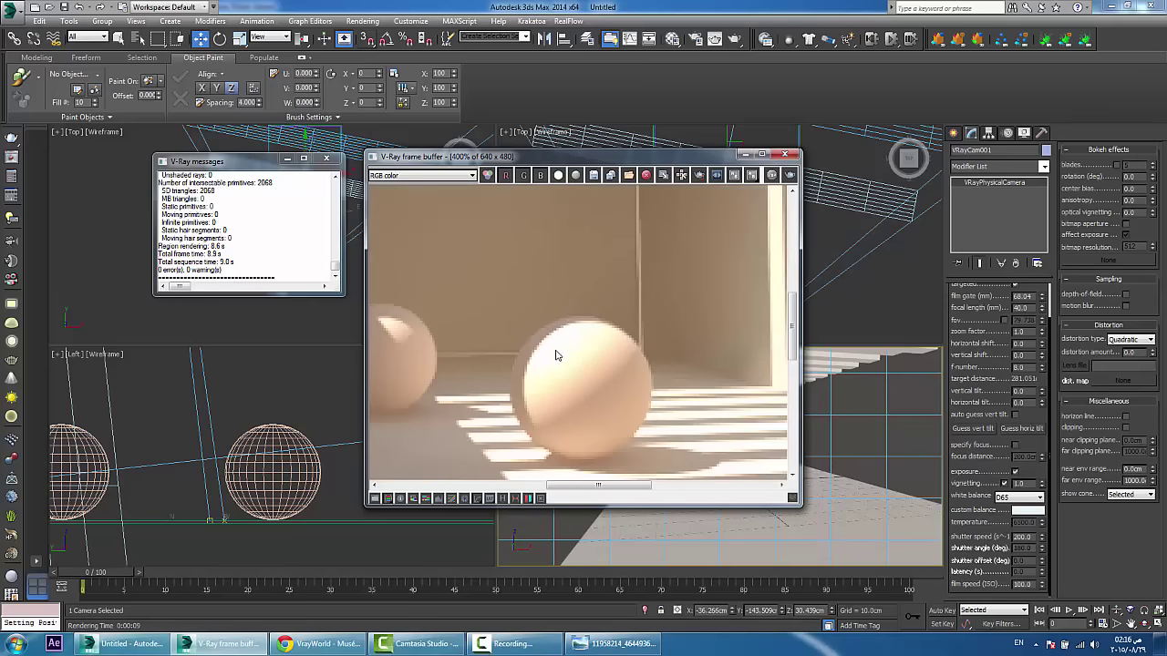
{"action": "scroll", "coordinate": [559, 359], "scroll_direction": "up", "scroll_amount": 1}
{"action": "scroll", "coordinate": [565, 362], "scroll_direction": "down", "scroll_amount": 1}
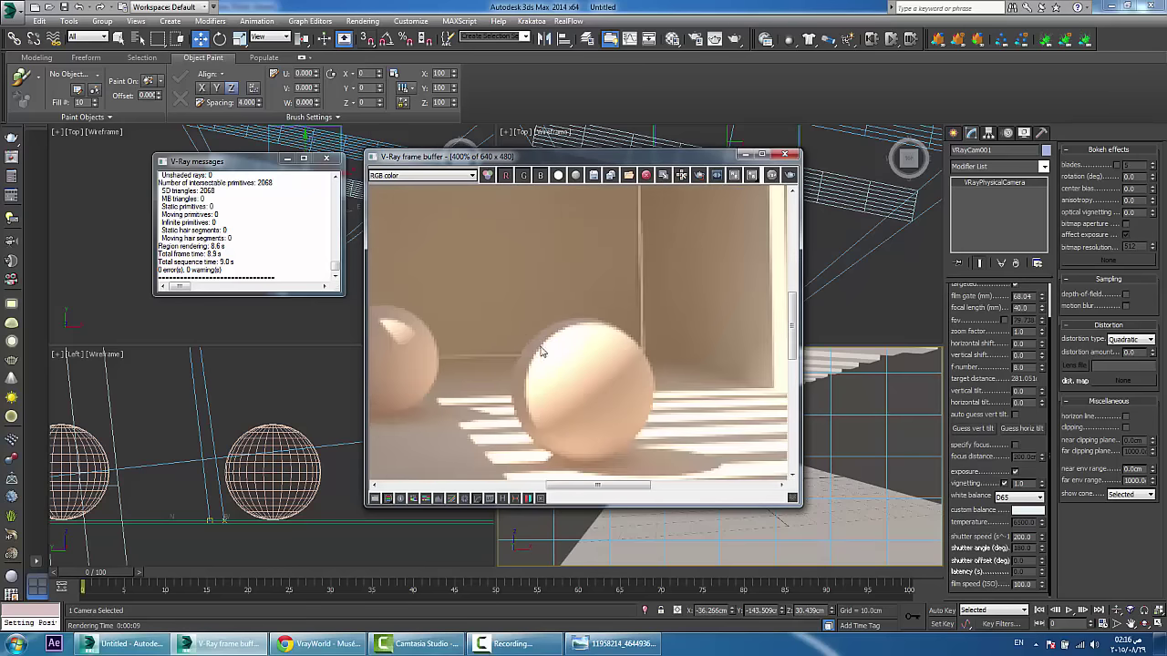
{"action": "middle_click_drag", "start_coordinate": [560, 367], "coordinate": [535, 356]}
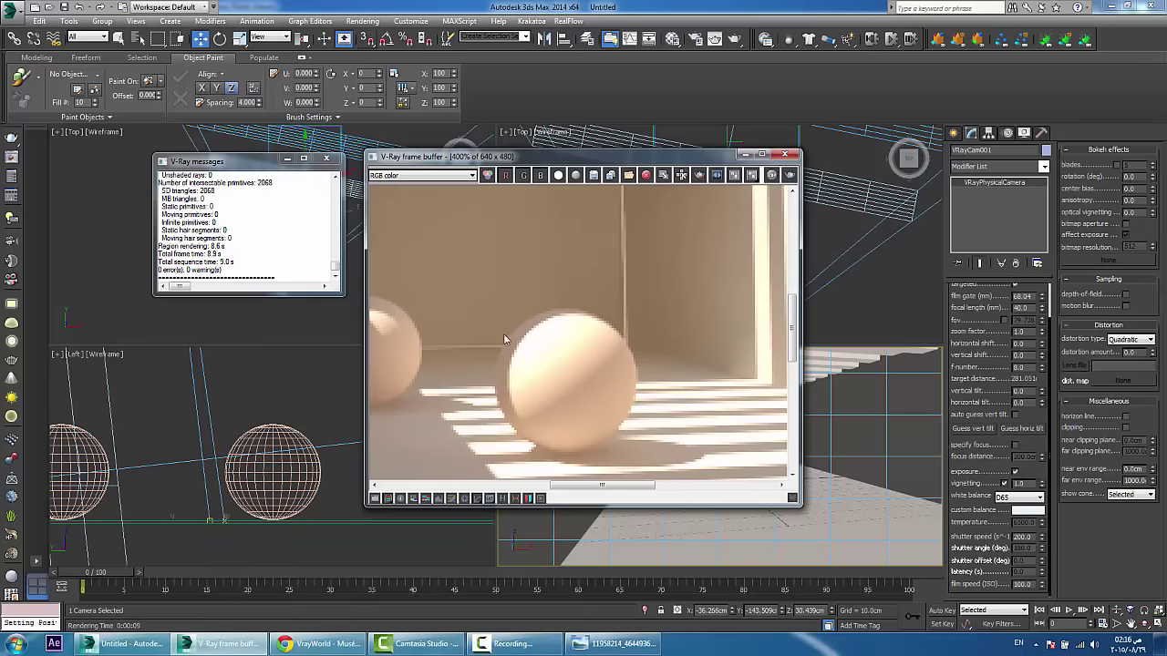
{"action": "scroll", "coordinate": [539, 342], "scroll_direction": "up", "scroll_amount": 1}
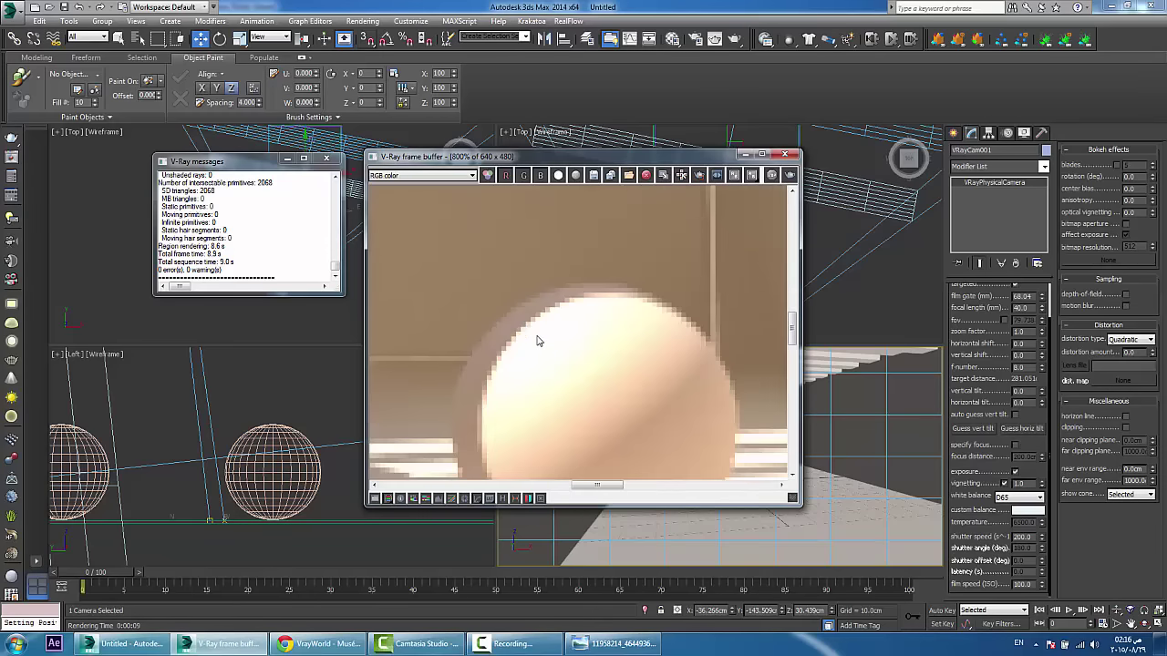
Step: Sample the bright highlight on the sphere in the render and set VRayCam001's shutter speed to the expression 200*2.530
{"action": "right_click", "coordinate": [535, 341]}
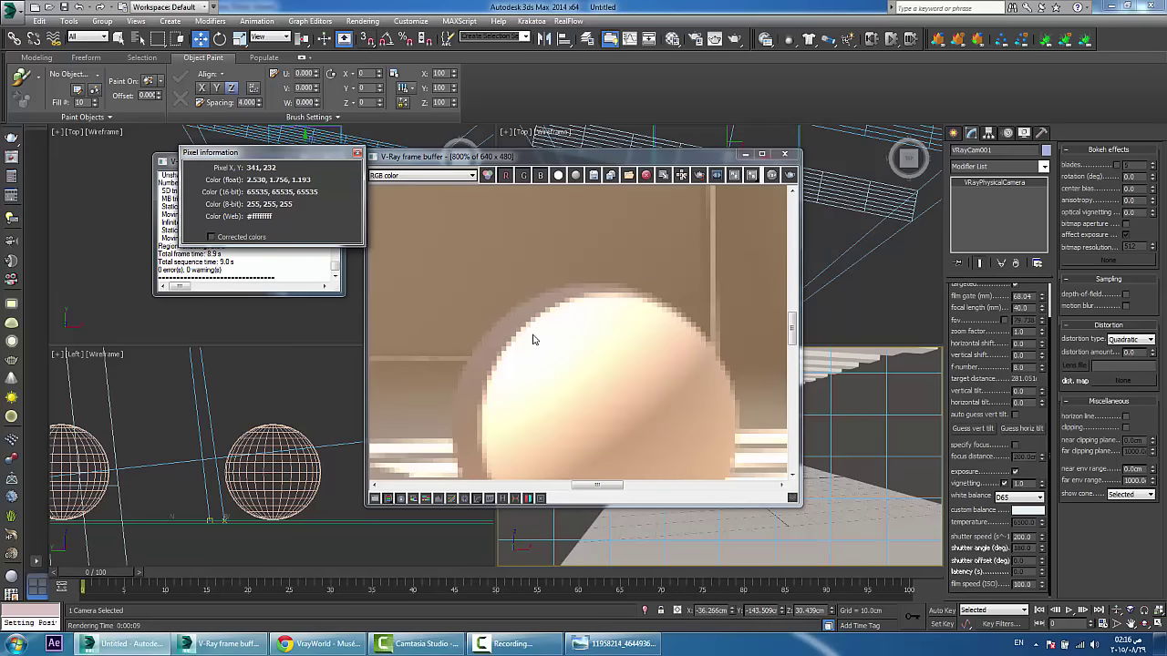
{"action": "double_click", "coordinate": [1020, 537]}
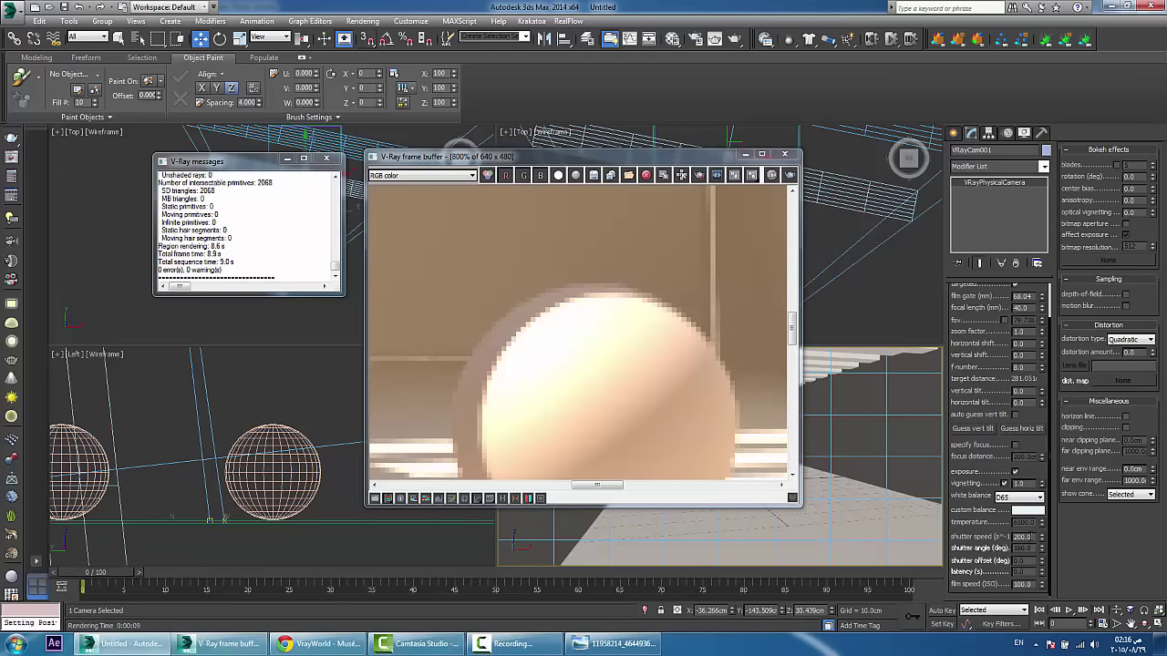
{"action": "key", "text": "ctrl+n"}
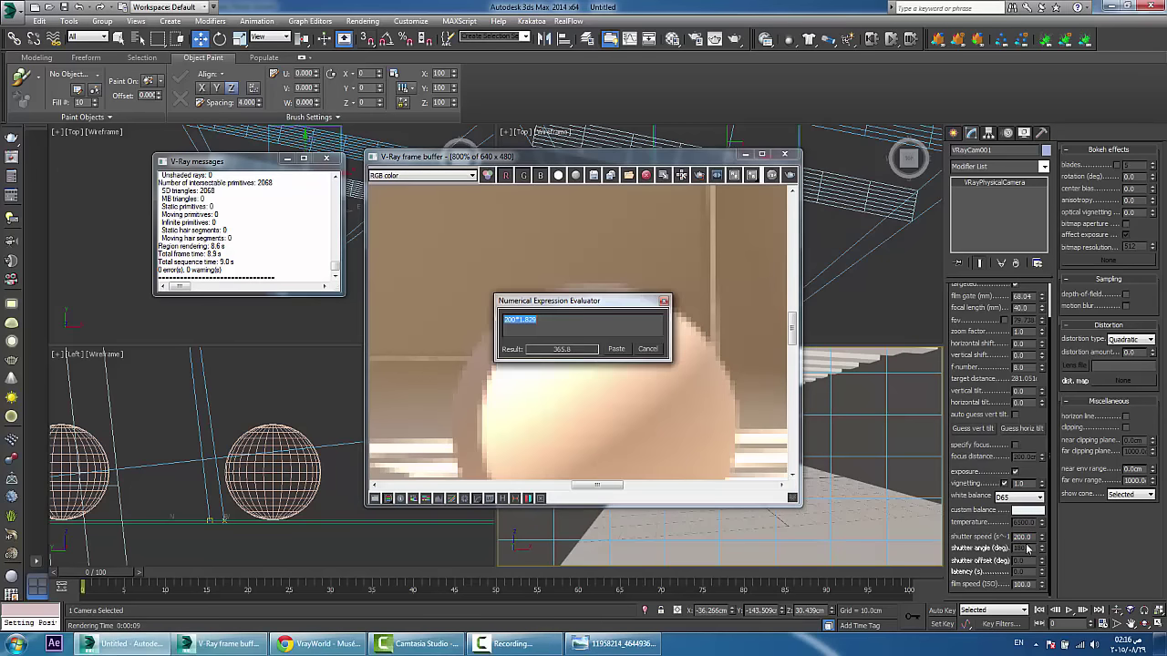
{"action": "left_click", "coordinate": [546, 320]}
{"action": "left_click_drag", "start_coordinate": [549, 320], "coordinate": [493, 306]}
{"action": "type", "text": "200*"}
{"action": "left_click_drag", "start_coordinate": [544, 304], "coordinate": [856, 293]}
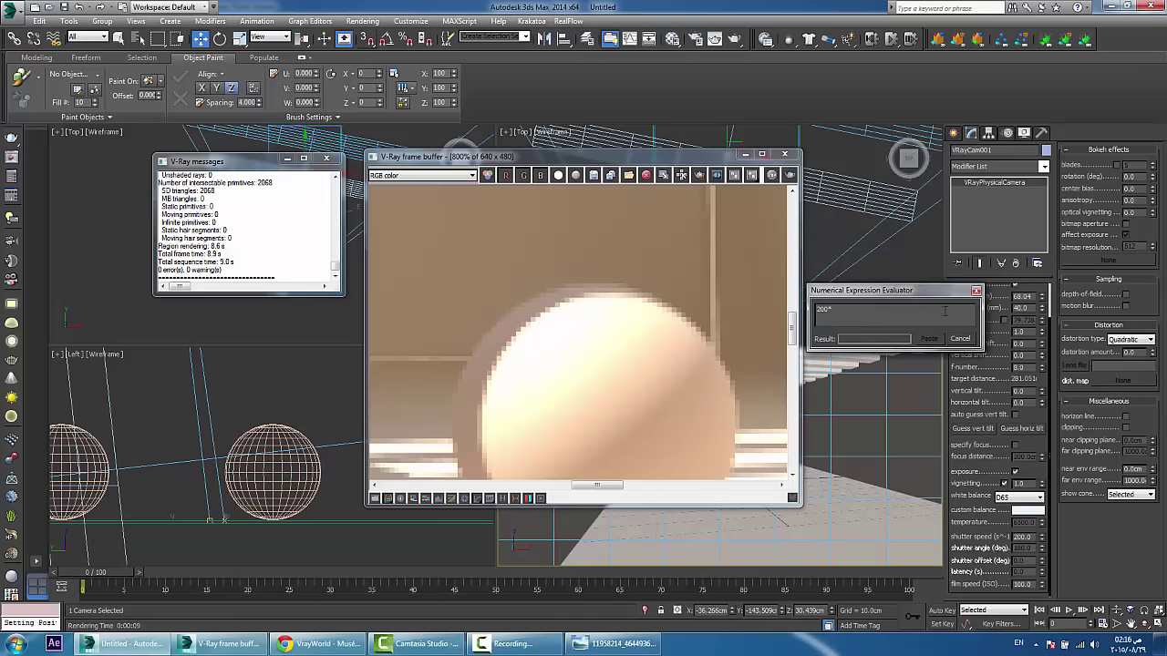
{"action": "type", "text": "2.530"}
{"action": "left_click", "coordinate": [928, 339]}
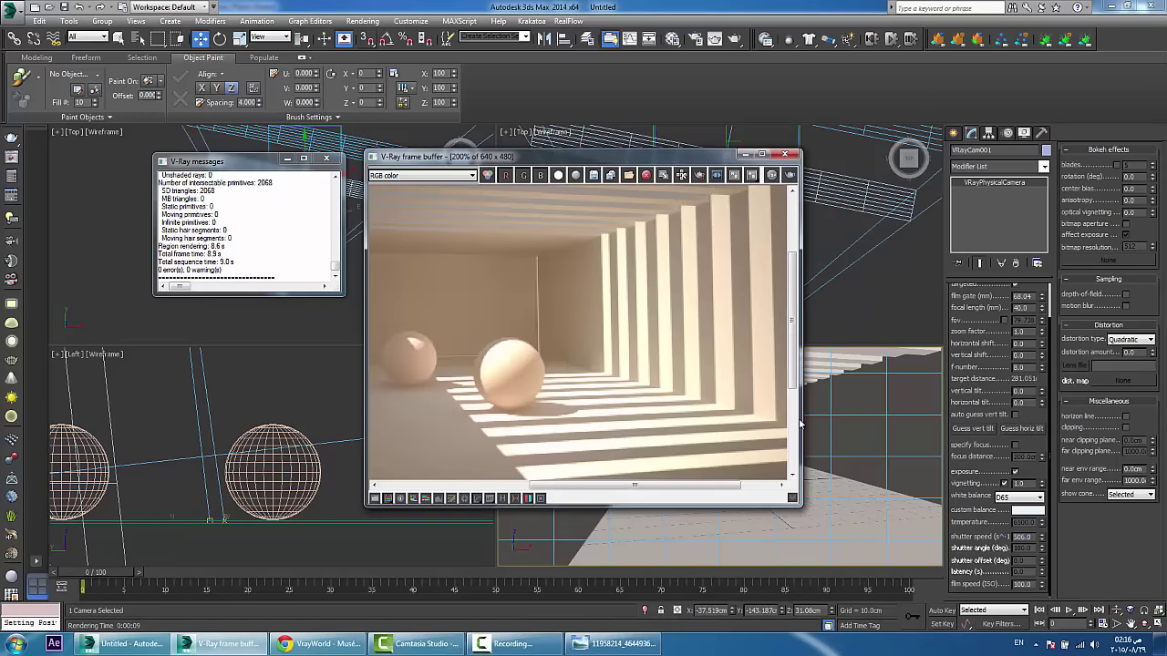
Step: Render the camera view with the new shutter speed and examine the brightness of the spheres and the sunlit stripes
{"action": "left_click", "coordinate": [863, 427]}
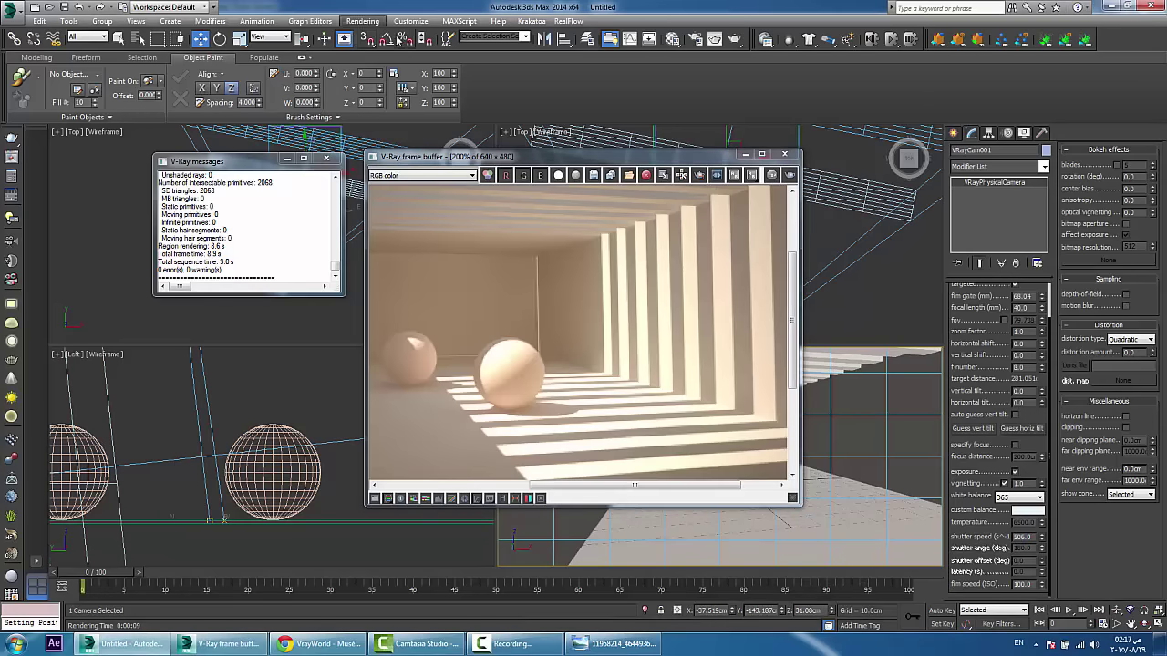
{"action": "left_click", "coordinate": [362, 21]}
{"action": "left_click", "coordinate": [401, 36]}
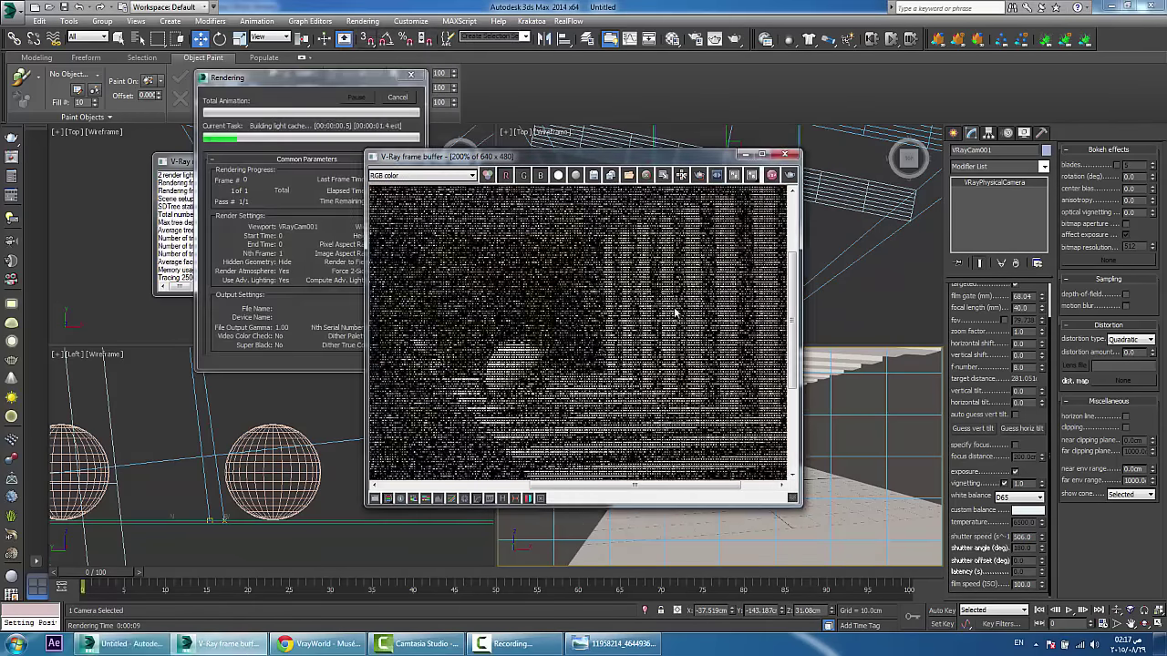
{"action": "scroll", "coordinate": [601, 304], "scroll_direction": "down", "scroll_amount": 1}
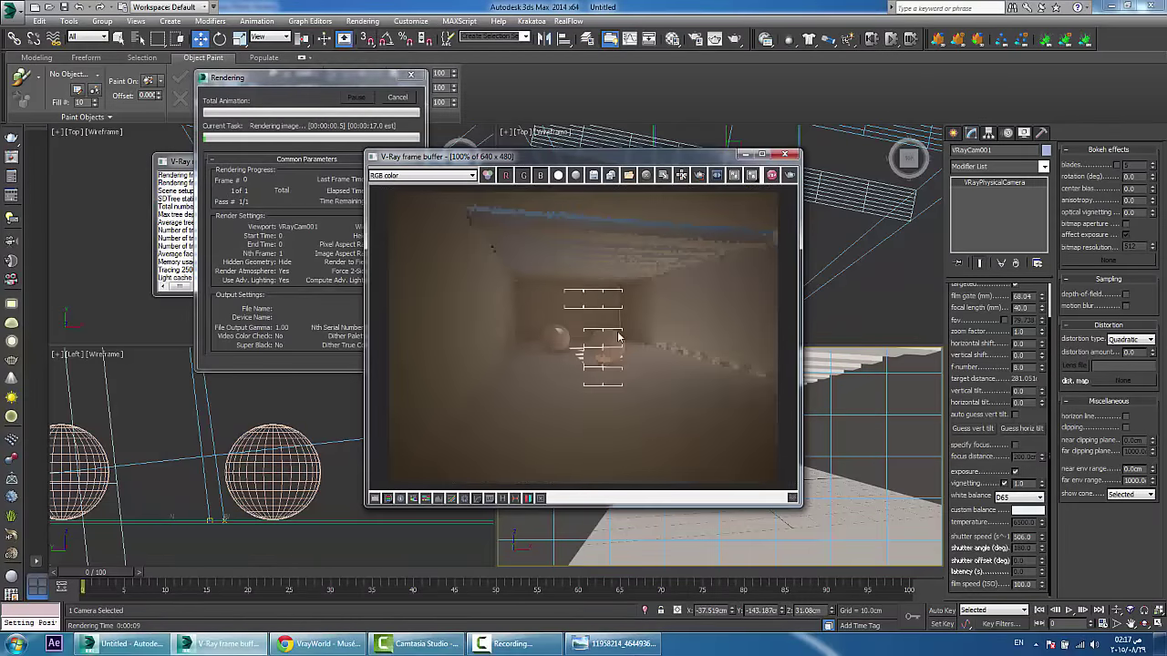
{"action": "scroll", "coordinate": [593, 334], "scroll_direction": "up", "scroll_amount": 2}
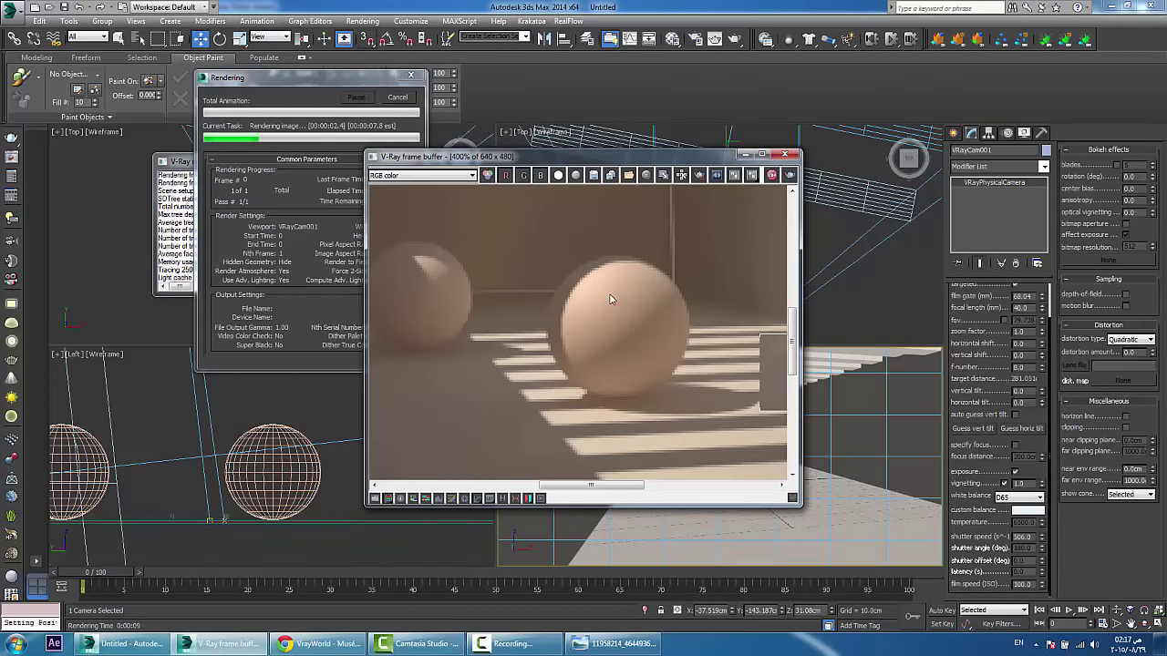
{"action": "scroll", "coordinate": [613, 303], "scroll_direction": "down", "scroll_amount": 1}
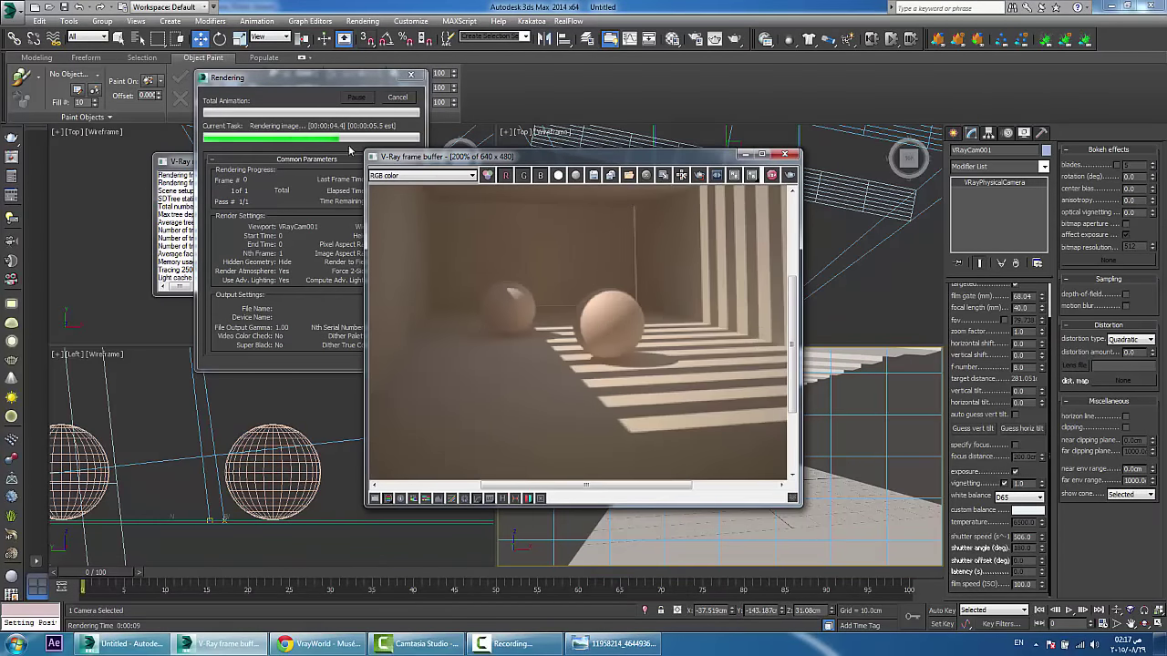
{"action": "scroll", "coordinate": [616, 350], "scroll_direction": "down", "scroll_amount": 1}
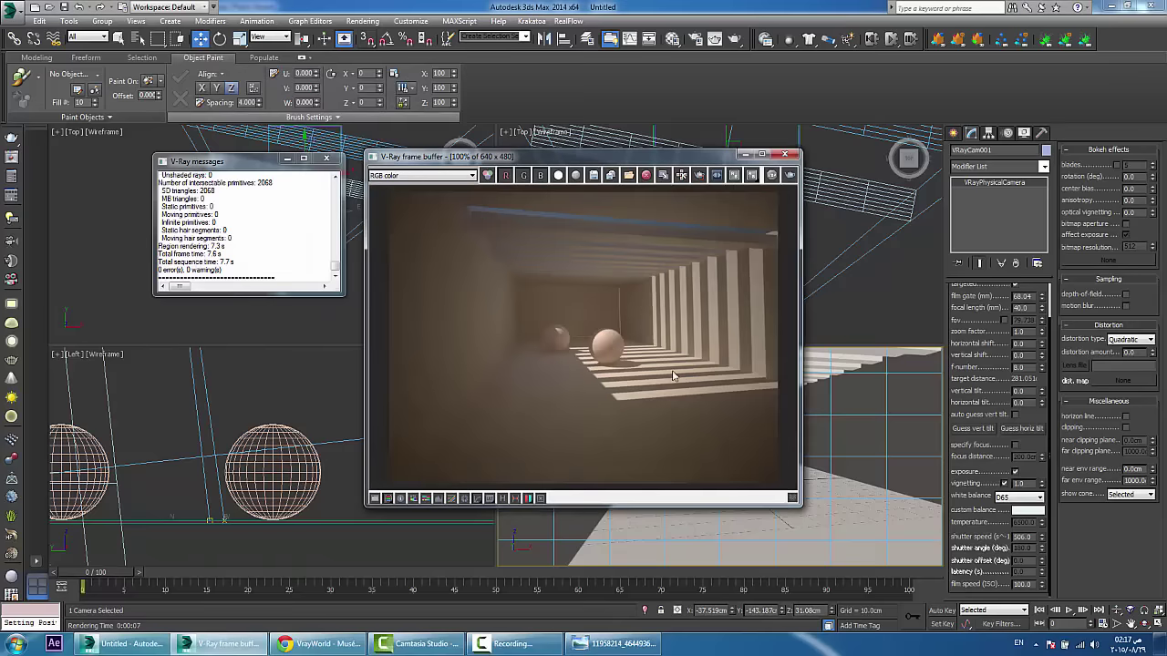
Step: Set VRayCam001's shutter speed to 300 and render the camera view again
{"action": "double_click", "coordinate": [1022, 537]}
{"action": "type", "text": "300"}
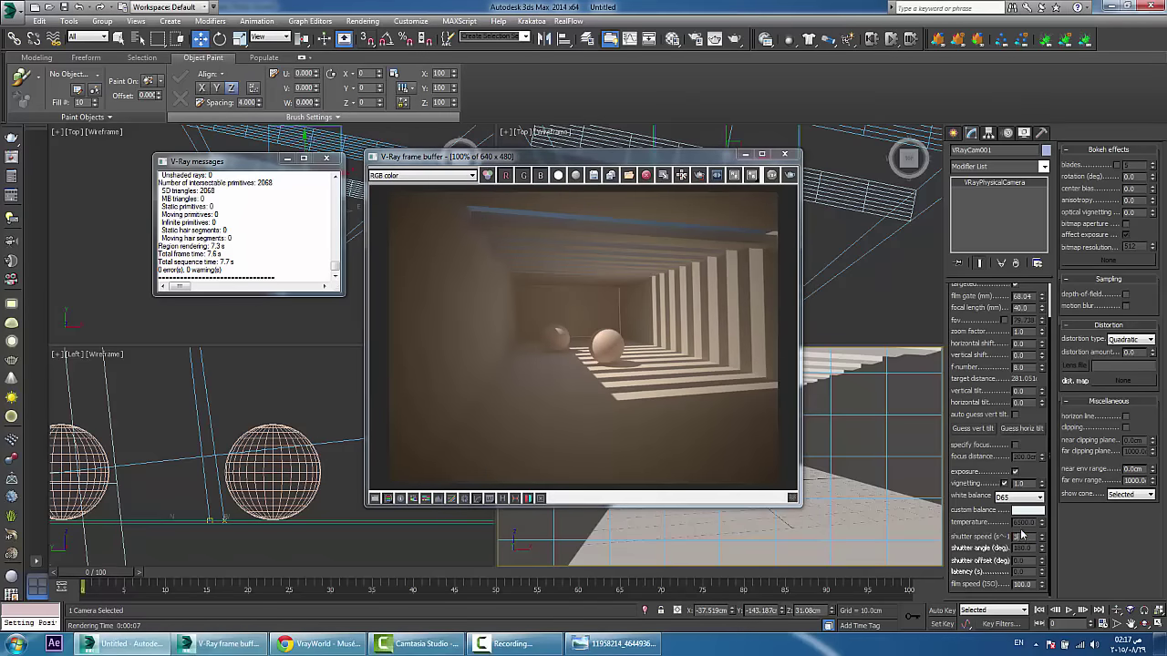
{"action": "key", "text": "Return"}
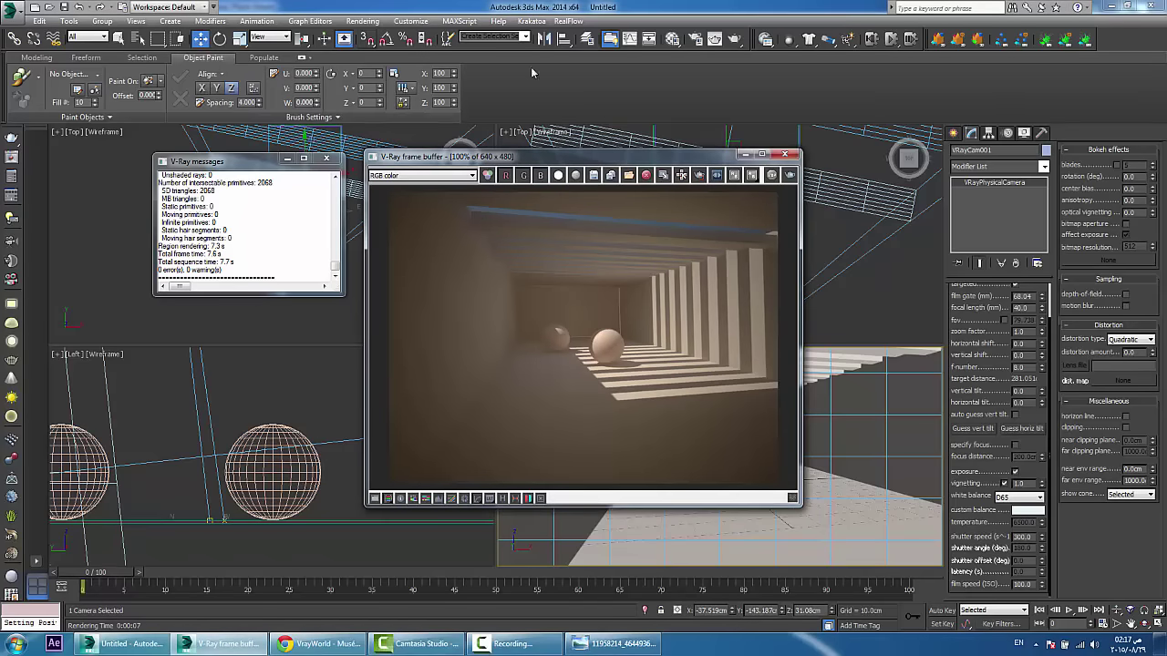
{"action": "middle_click_drag", "start_coordinate": [884, 339], "coordinate": [880, 345]}
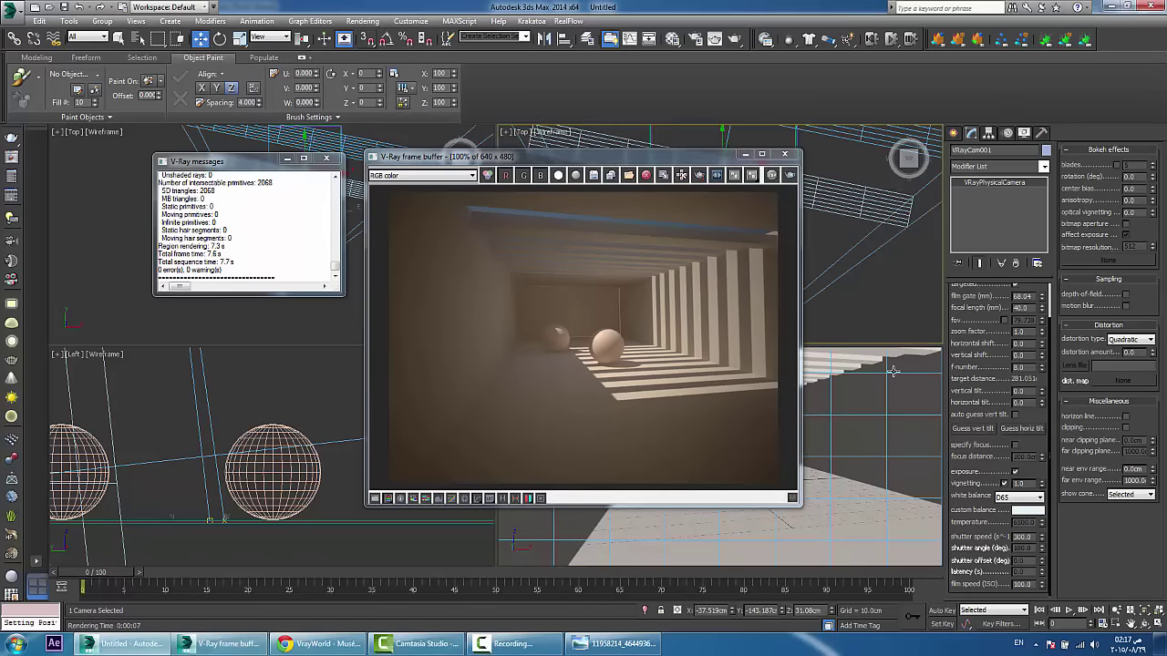
{"action": "right_click", "coordinate": [890, 370]}
{"action": "left_click", "coordinate": [789, 177]}
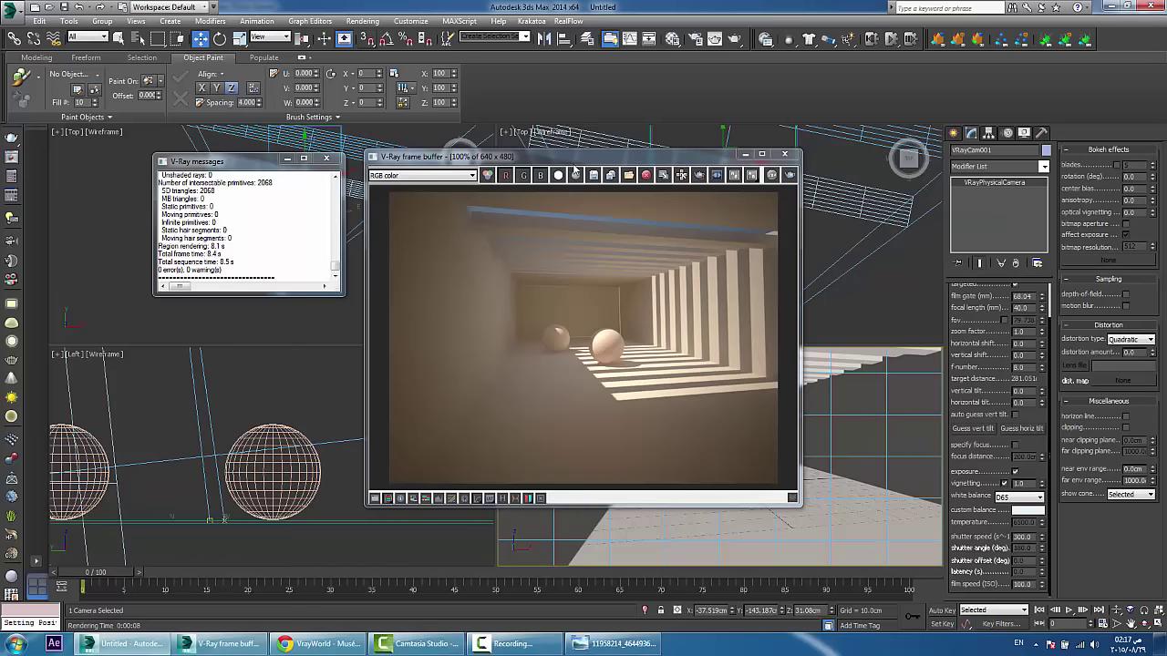
Step: Move the render window off the viewports, change the Top view above the camera view to Front, and select VRaySun001 there
{"action": "left_click_drag", "start_coordinate": [574, 164], "coordinate": [390, 191]}
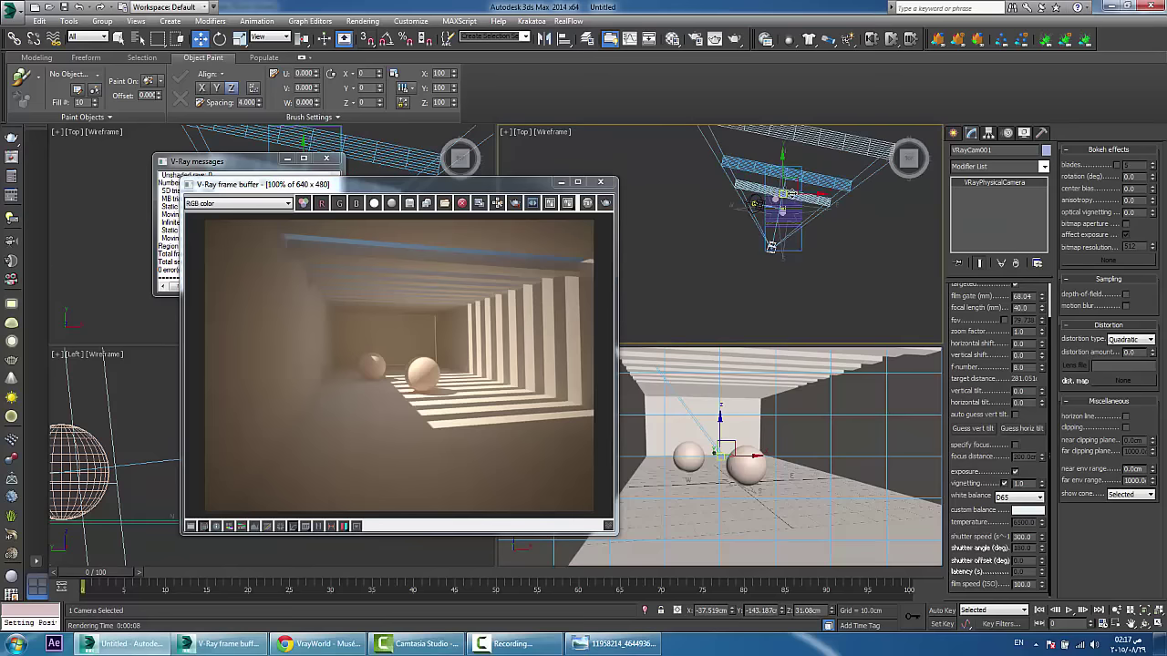
{"action": "key", "text": "f"}
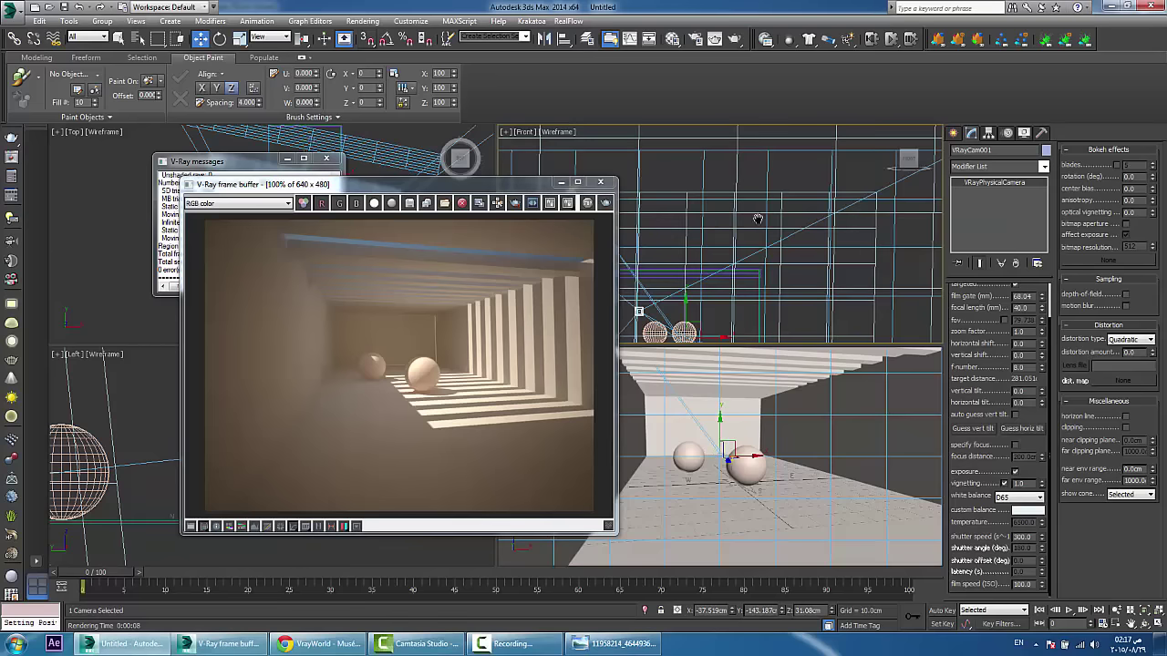
{"action": "middle_click_drag", "start_coordinate": [757, 218], "coordinate": [800, 215]}
{"action": "scroll", "coordinate": [778, 219], "scroll_direction": "down", "scroll_amount": 4}
{"action": "scroll", "coordinate": [735, 219], "scroll_direction": "up", "scroll_amount": 2}
{"action": "left_click", "coordinate": [739, 216]}
{"action": "scroll", "coordinate": [738, 217], "scroll_direction": "up", "scroll_amount": 3}
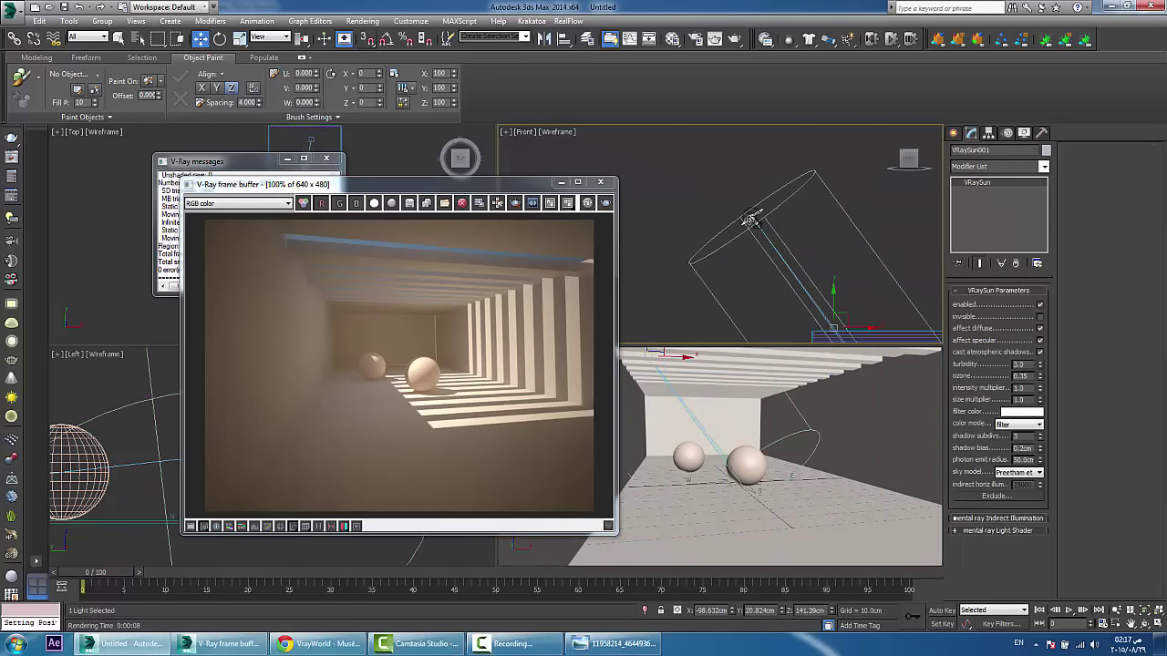
{"action": "left_click", "coordinate": [751, 220]}
{"action": "key", "text": "ctrl+z"}
{"action": "right_click", "coordinate": [761, 359]}
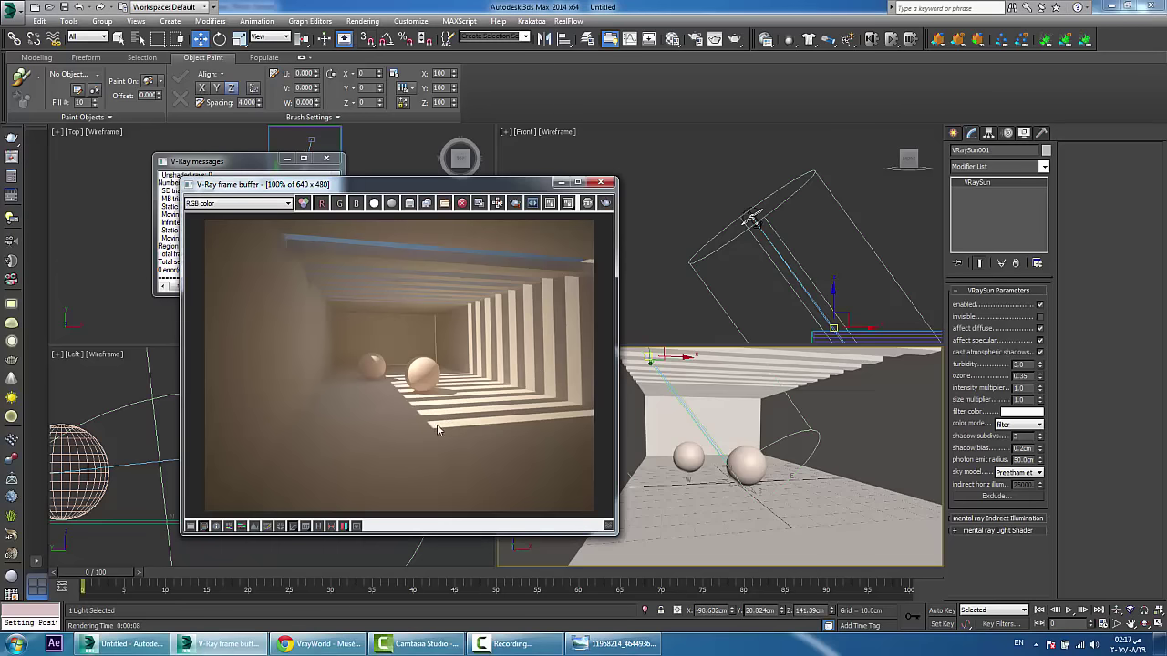
Step: Set VRaySun001's size multiplier to 10 and render the camera view
{"action": "scroll", "coordinate": [438, 429], "scroll_direction": "up", "scroll_amount": 2}
{"action": "scroll", "coordinate": [439, 428], "scroll_direction": "down", "scroll_amount": 2}
{"action": "left_click", "coordinate": [755, 219]}
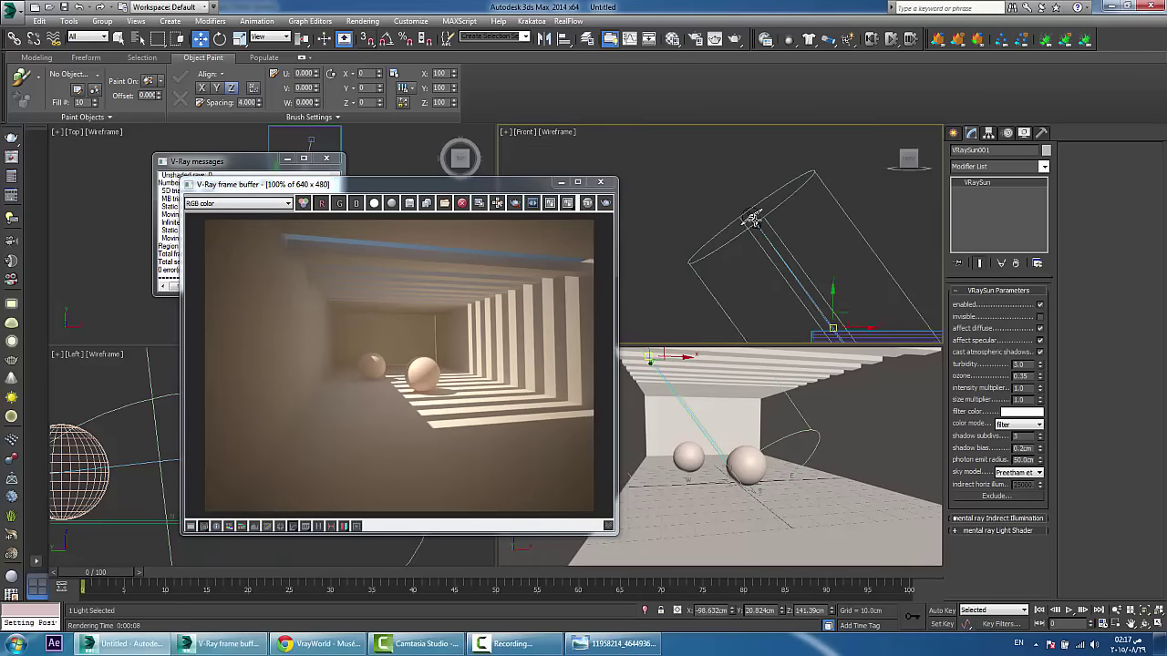
{"action": "scroll", "coordinate": [757, 219], "scroll_direction": "up", "scroll_amount": 4}
{"action": "left_click", "coordinate": [844, 454]}
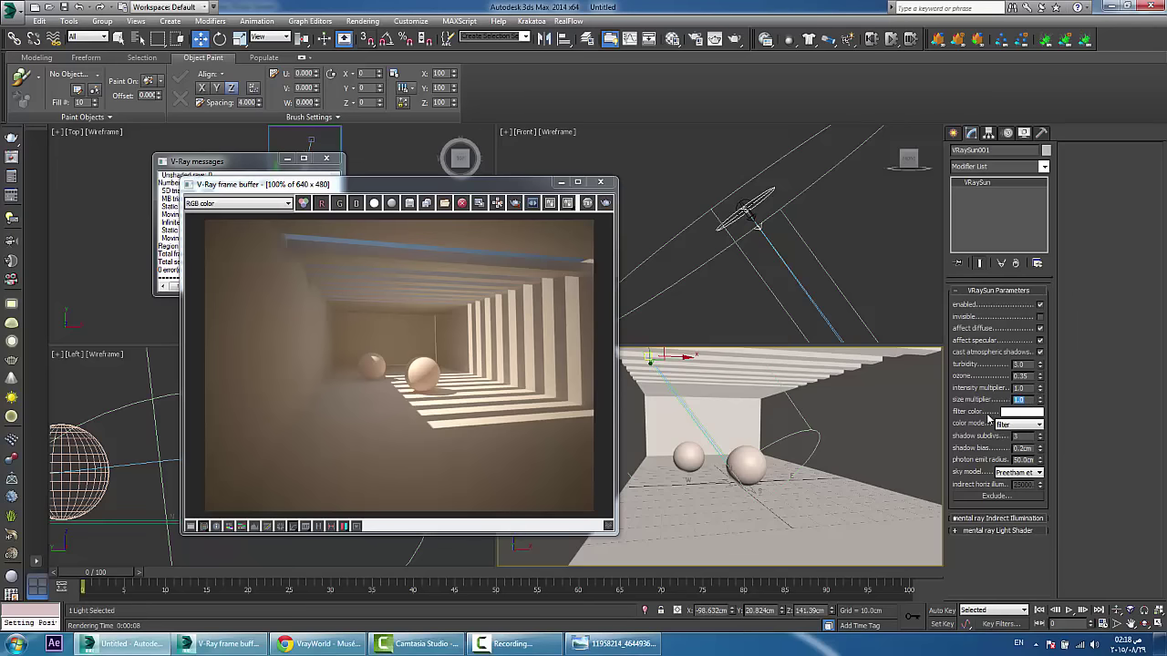
{"action": "type", "text": "1"}
{"action": "key", "text": "Return"}
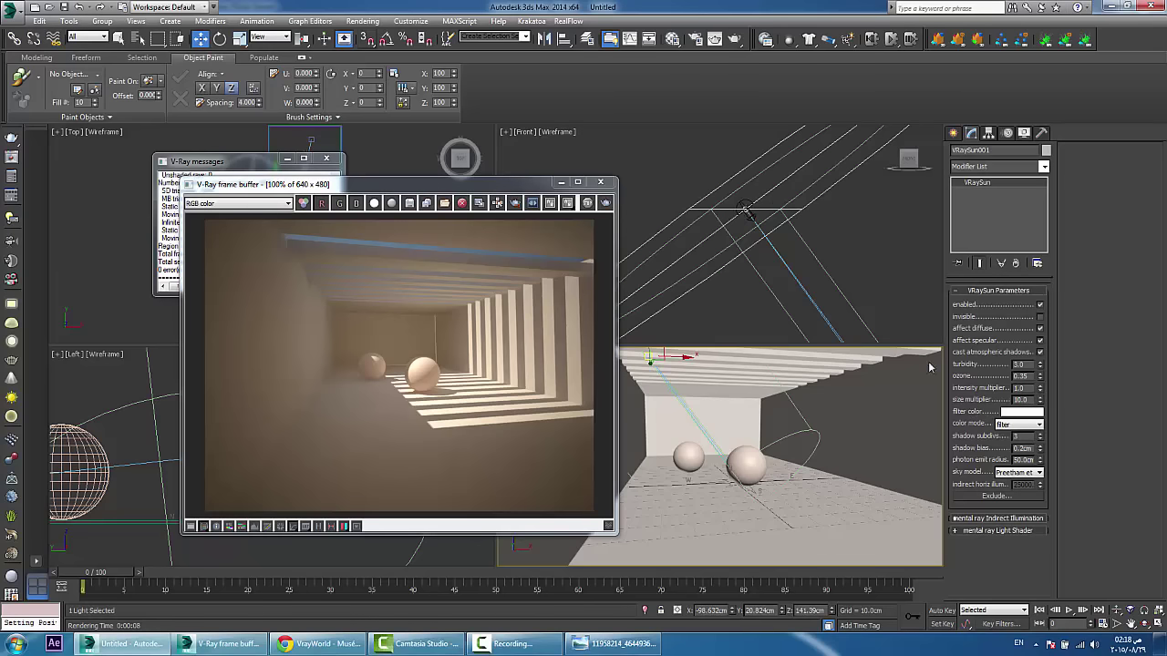
{"action": "scroll", "coordinate": [771, 286], "scroll_direction": "down", "scroll_amount": 5}
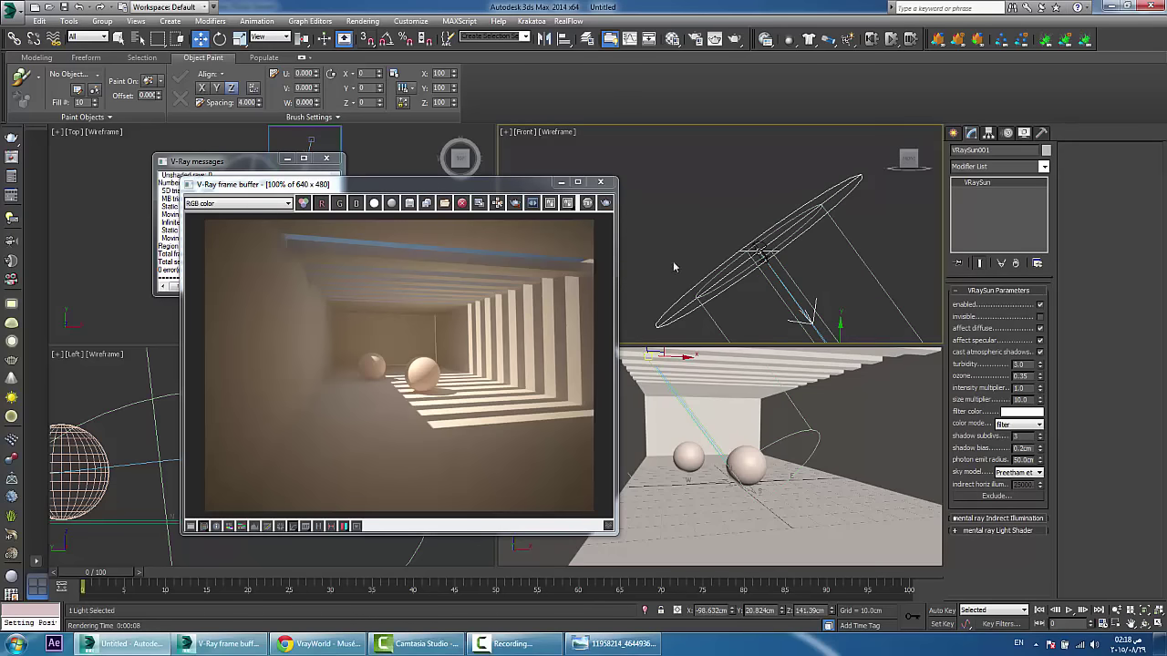
{"action": "right_click", "coordinate": [730, 391]}
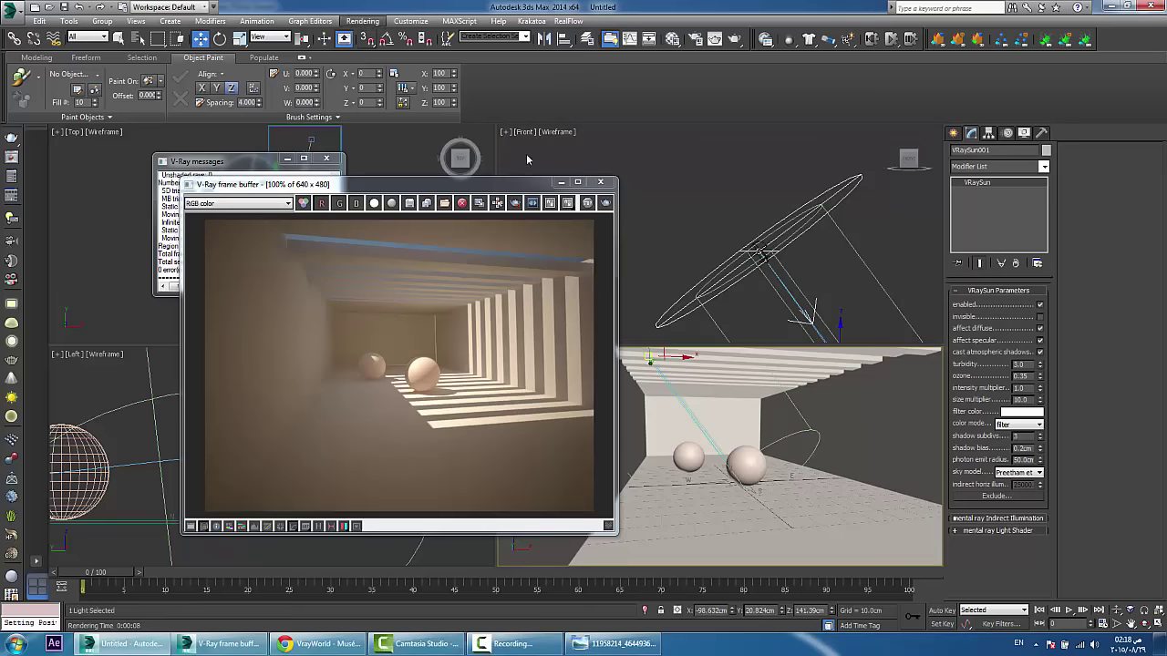
{"action": "left_click", "coordinate": [605, 204]}
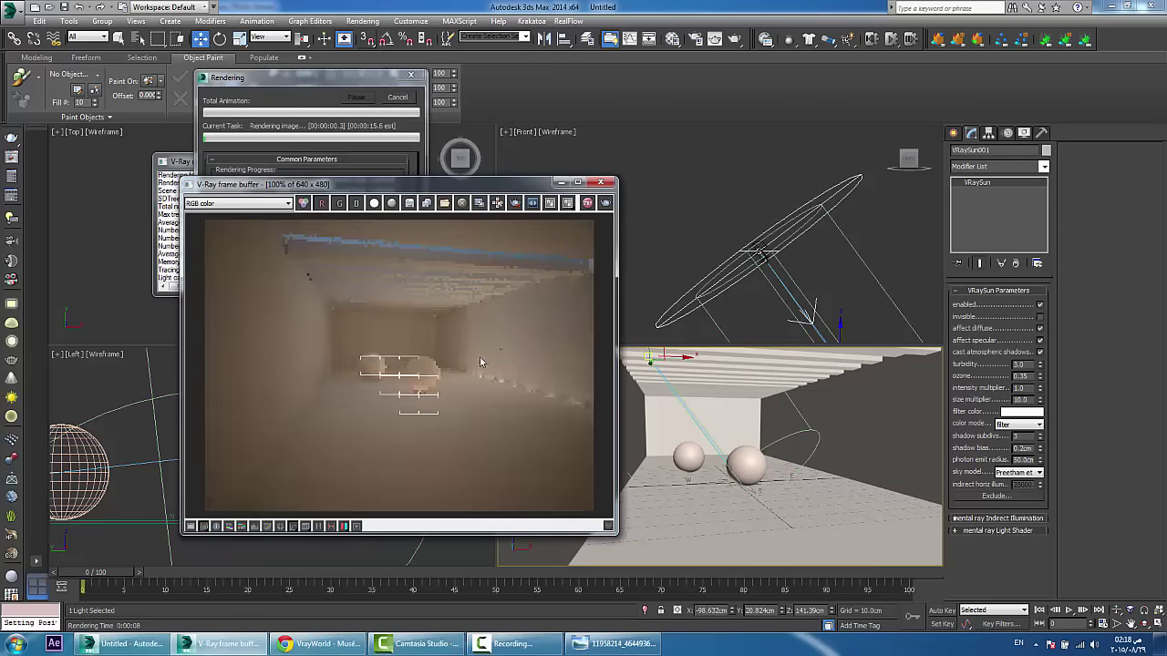
Step: Examine the shadow edges around the spheres and on the striped floor up close, and stop the render
{"action": "scroll", "coordinate": [432, 408], "scroll_direction": "up", "scroll_amount": 3}
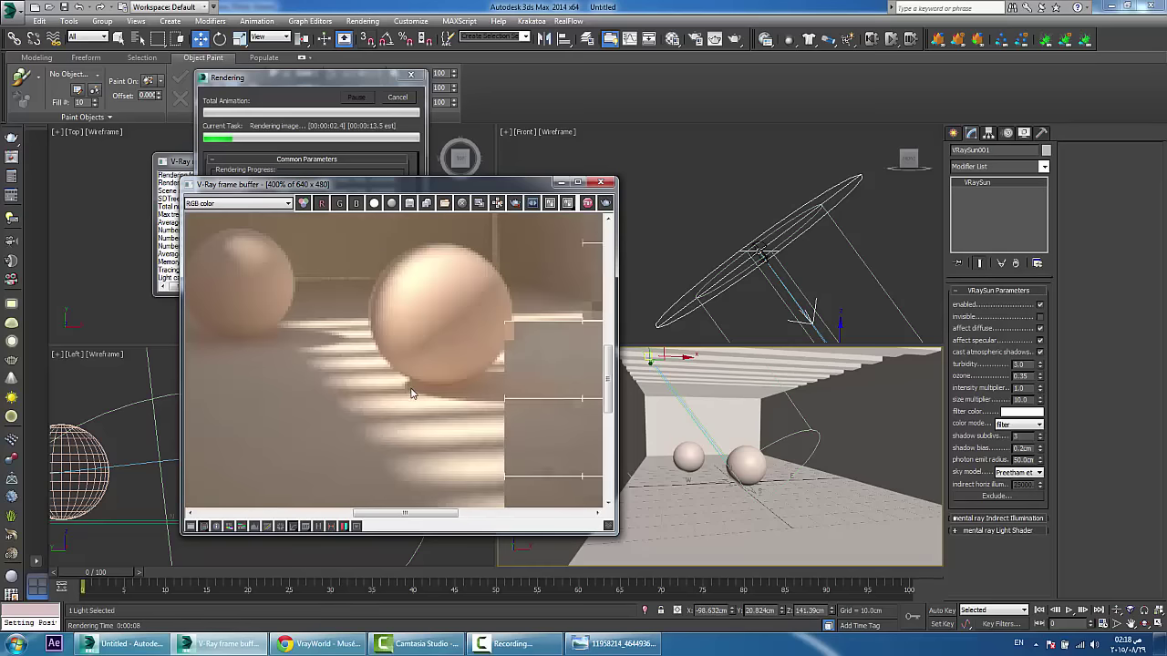
{"action": "middle_click_drag", "start_coordinate": [408, 367], "coordinate": [384, 355]}
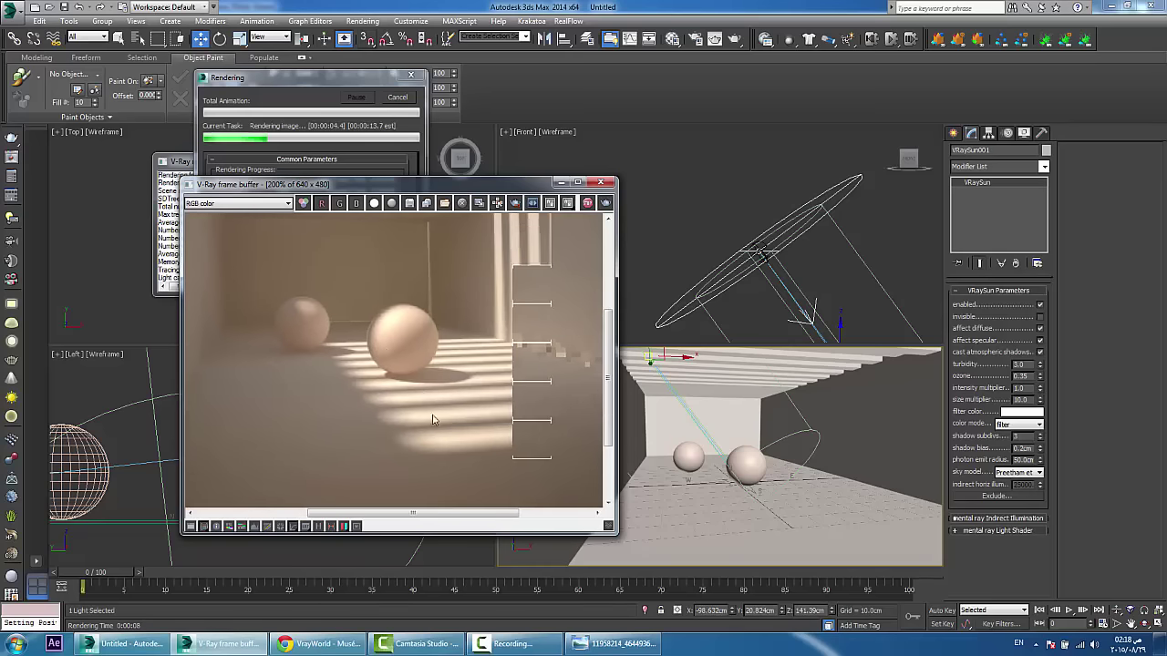
{"action": "middle_click_drag", "start_coordinate": [448, 432], "coordinate": [421, 459]}
{"action": "double_click", "coordinate": [426, 448]}
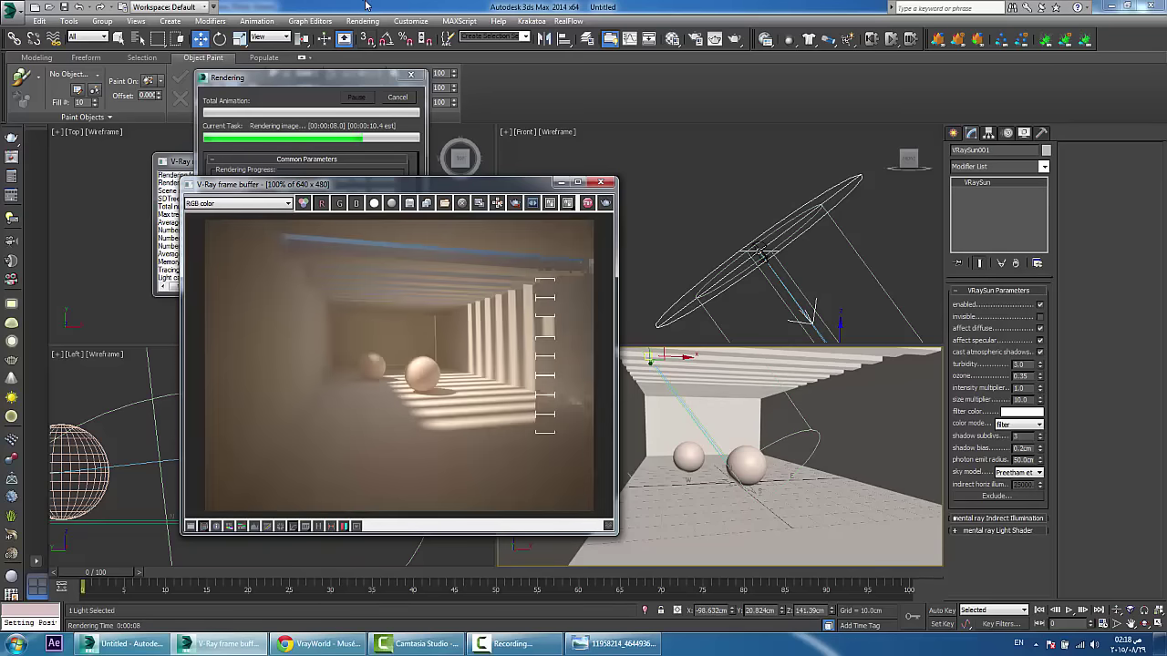
{"action": "left_click", "coordinate": [406, 97]}
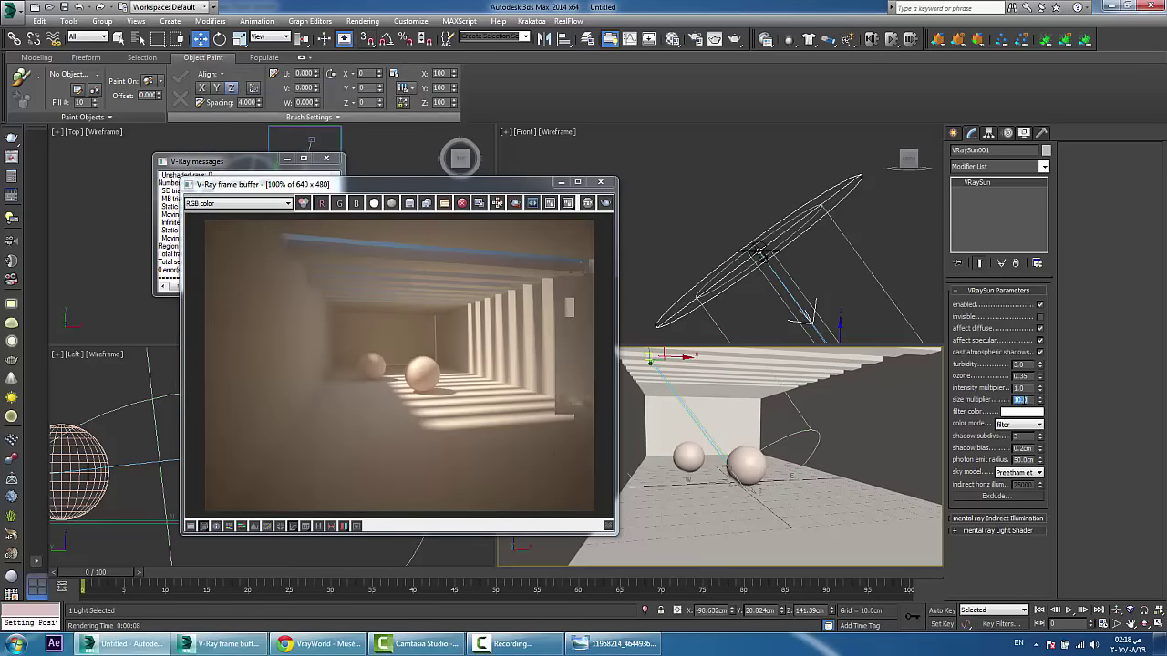
Step: Set VRaySun001's size multiplier to 1 and render the camera view again
{"action": "type", "text": "1"}
{"action": "key", "text": "Return"}
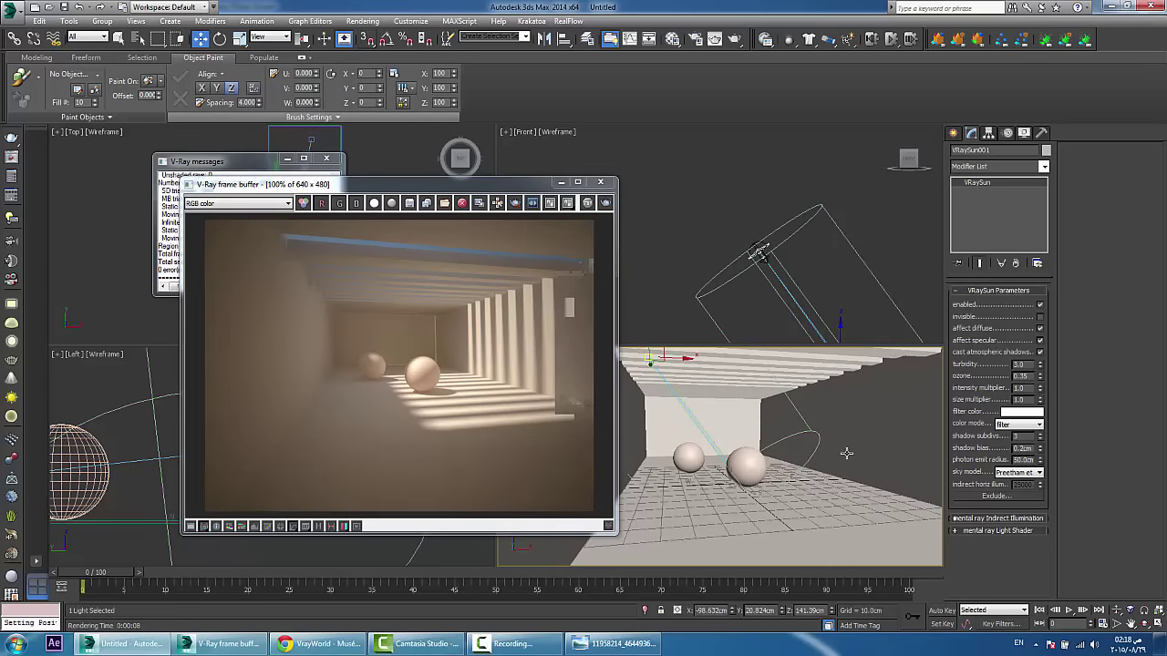
{"action": "left_click", "coordinate": [606, 204]}
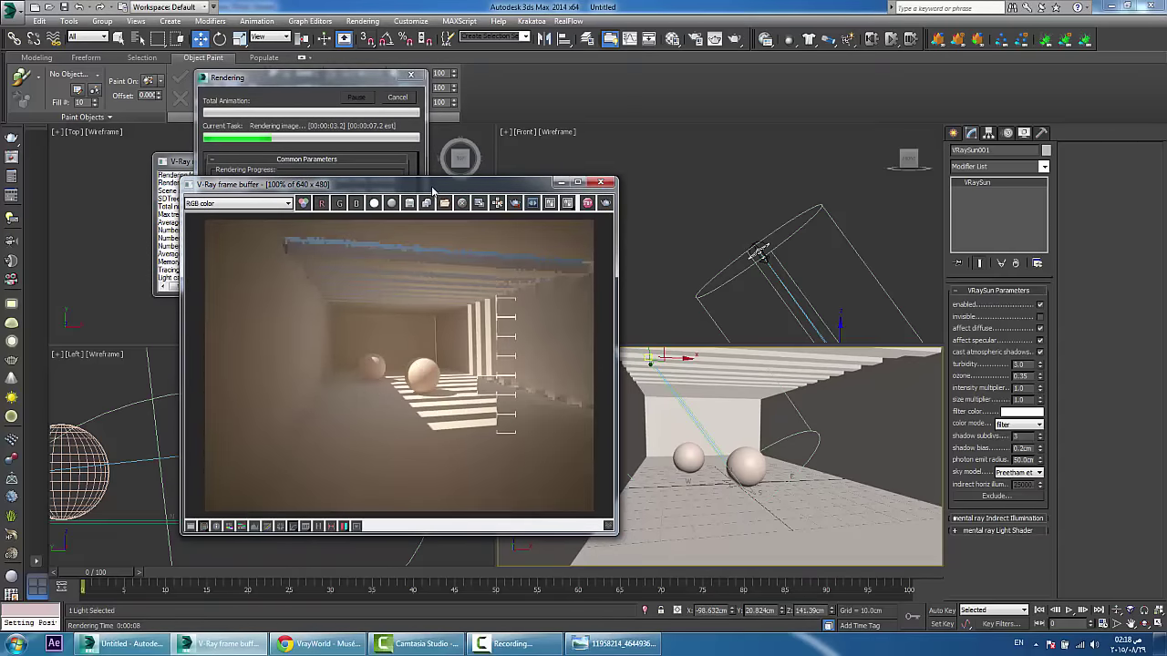
{"action": "left_click_drag", "start_coordinate": [433, 189], "coordinate": [400, 179]}
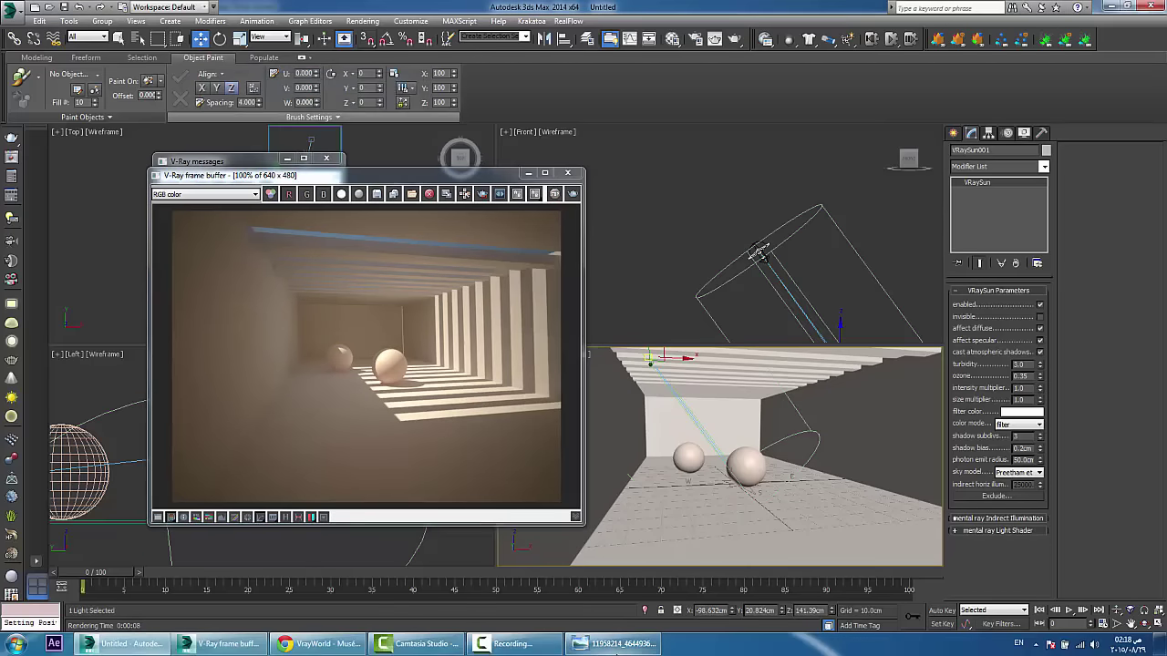
Step: Switch to Windows Photo Viewer and examine the sunlight and shadows on the beds and floor in the ward photo
{"action": "left_click", "coordinate": [618, 644]}
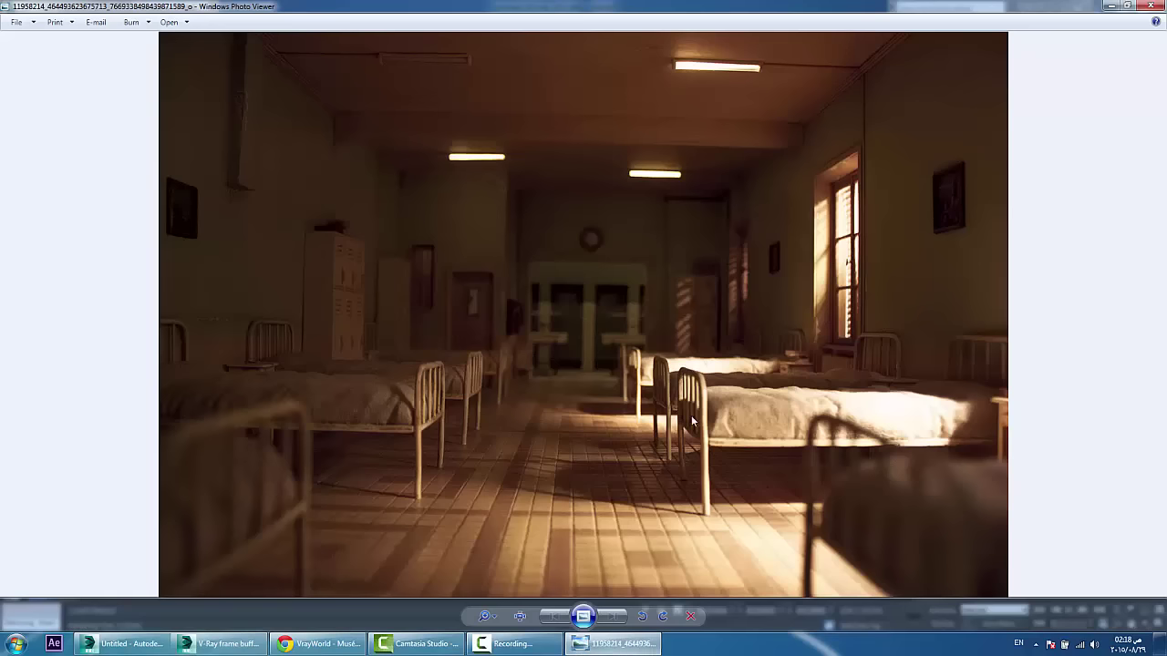
{"action": "scroll", "coordinate": [695, 422], "scroll_direction": "up", "scroll_amount": 2}
{"action": "scroll", "coordinate": [863, 398], "scroll_direction": "up", "scroll_amount": 2}
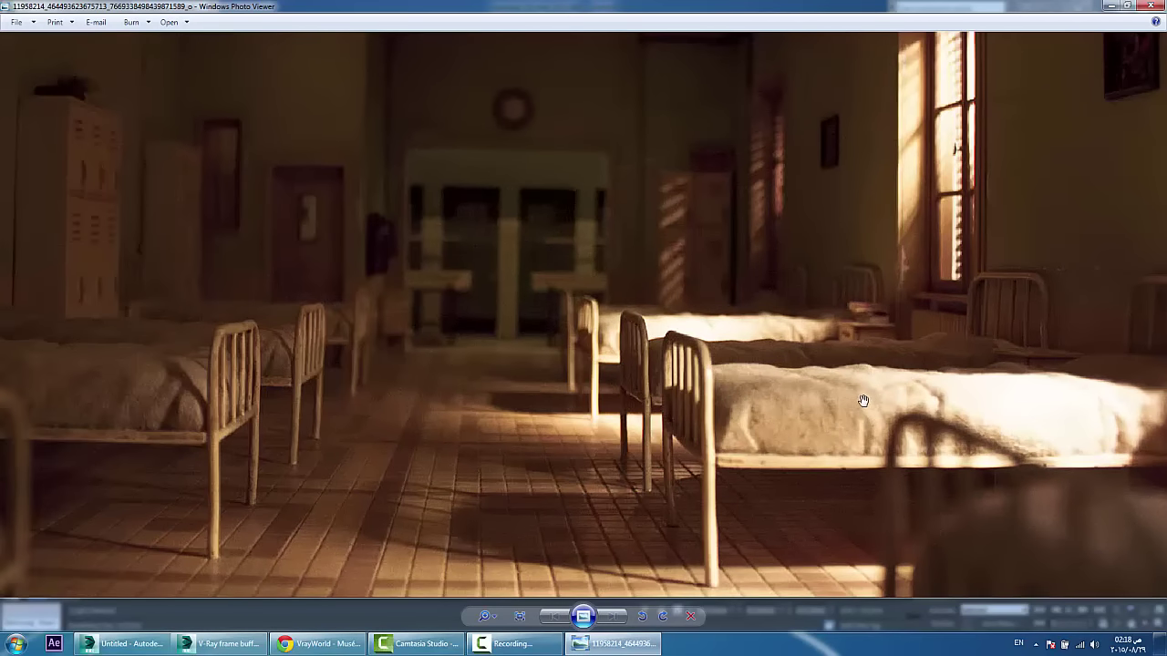
{"action": "scroll", "coordinate": [992, 300], "scroll_direction": "down", "scroll_amount": 1}
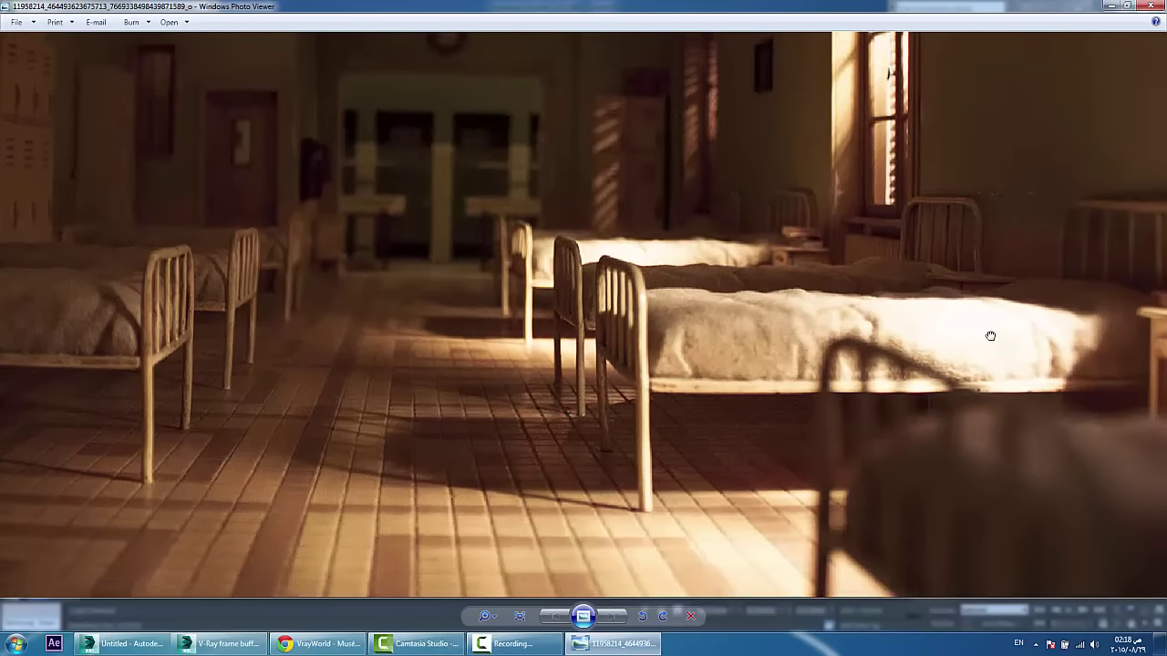
Step: Switch back from the ward photo to 3ds Max, select Daylight001 and show its date, time and location control parameters
{"action": "scroll", "coordinate": [980, 310], "scroll_direction": "down", "scroll_amount": 1}
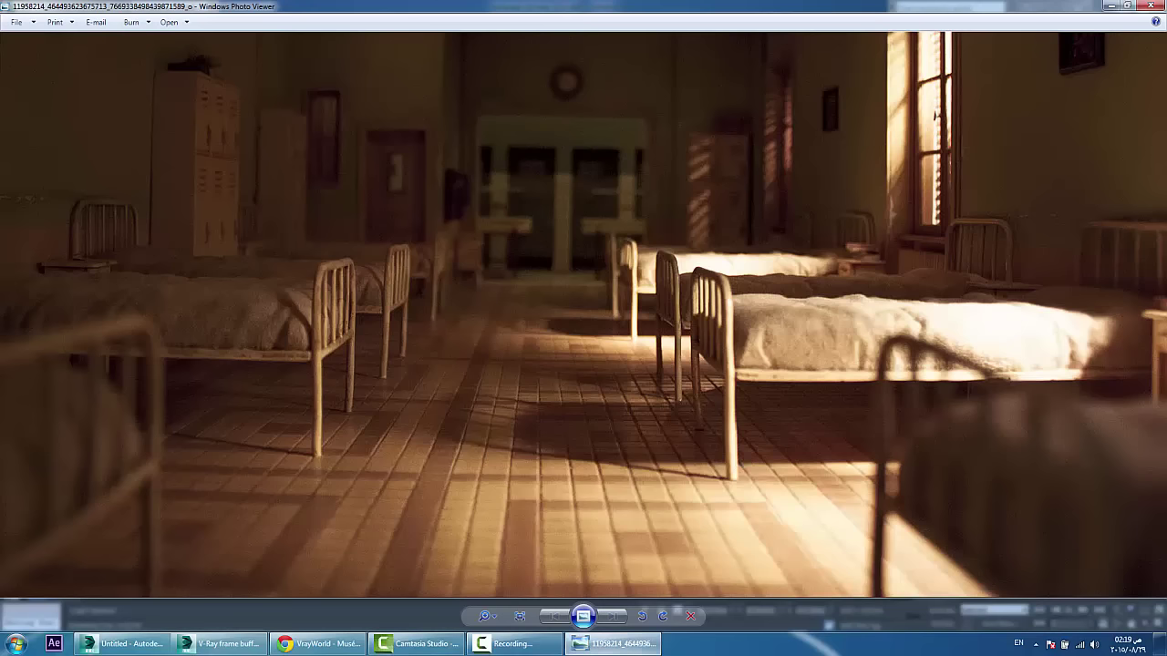
{"action": "left_click", "coordinate": [613, 643]}
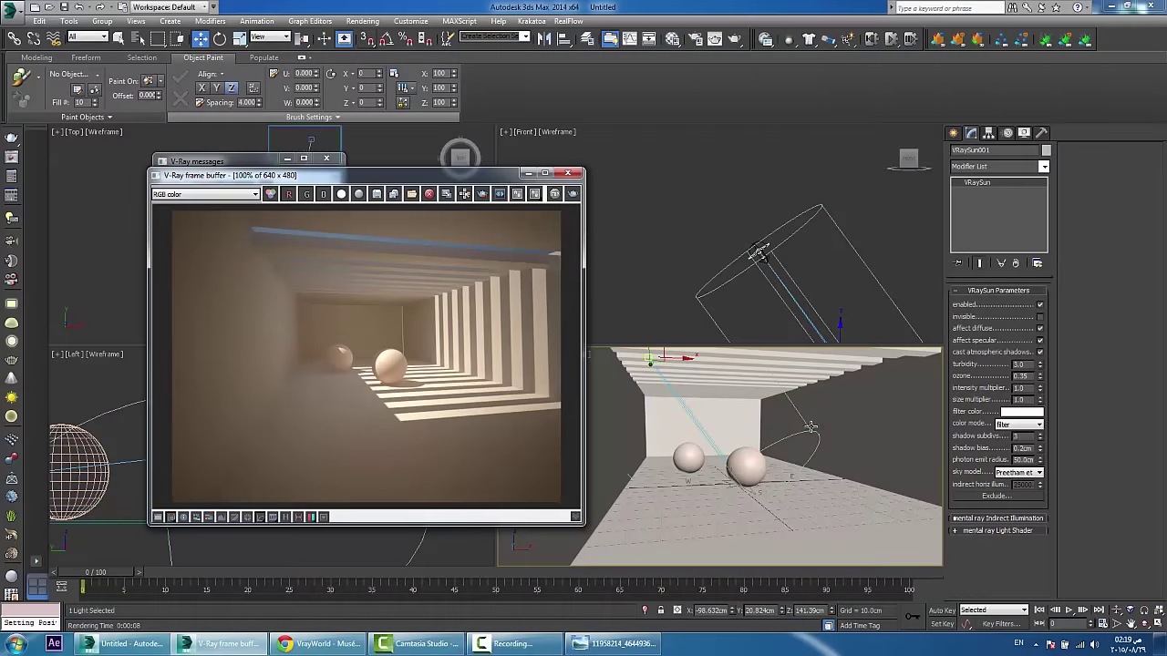
{"action": "middle_click", "coordinate": [738, 268]}
{"action": "scroll", "coordinate": [741, 262], "scroll_direction": "up", "scroll_amount": 4}
{"action": "left_click", "coordinate": [767, 224]}
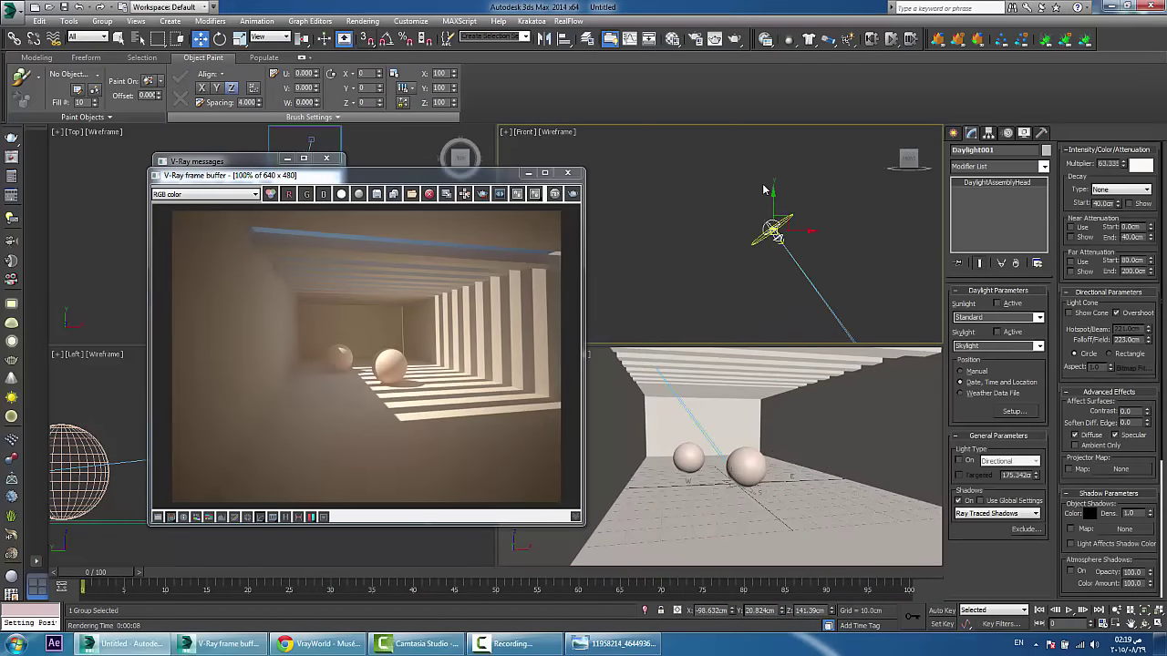
{"action": "right_click", "coordinate": [750, 470]}
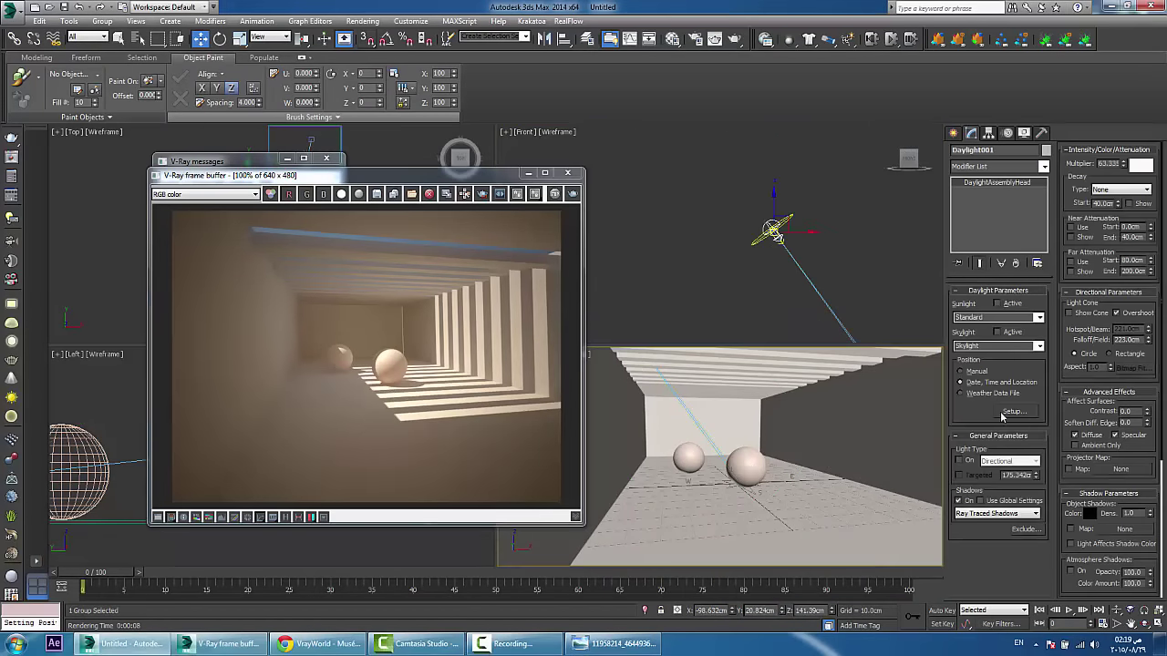
{"action": "left_click", "coordinate": [1007, 133]}
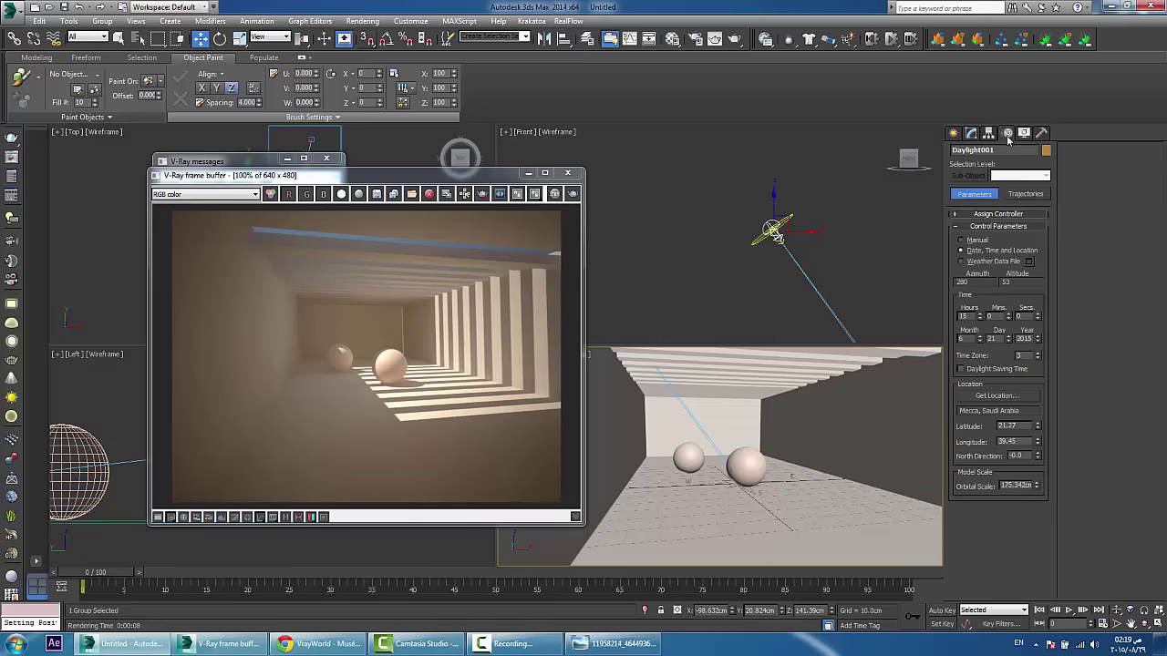
Step: Set Daylight001's time of day to 18 hours and render the camera view
{"action": "left_click", "coordinate": [982, 315]}
{"action": "left_click", "coordinate": [981, 315]}
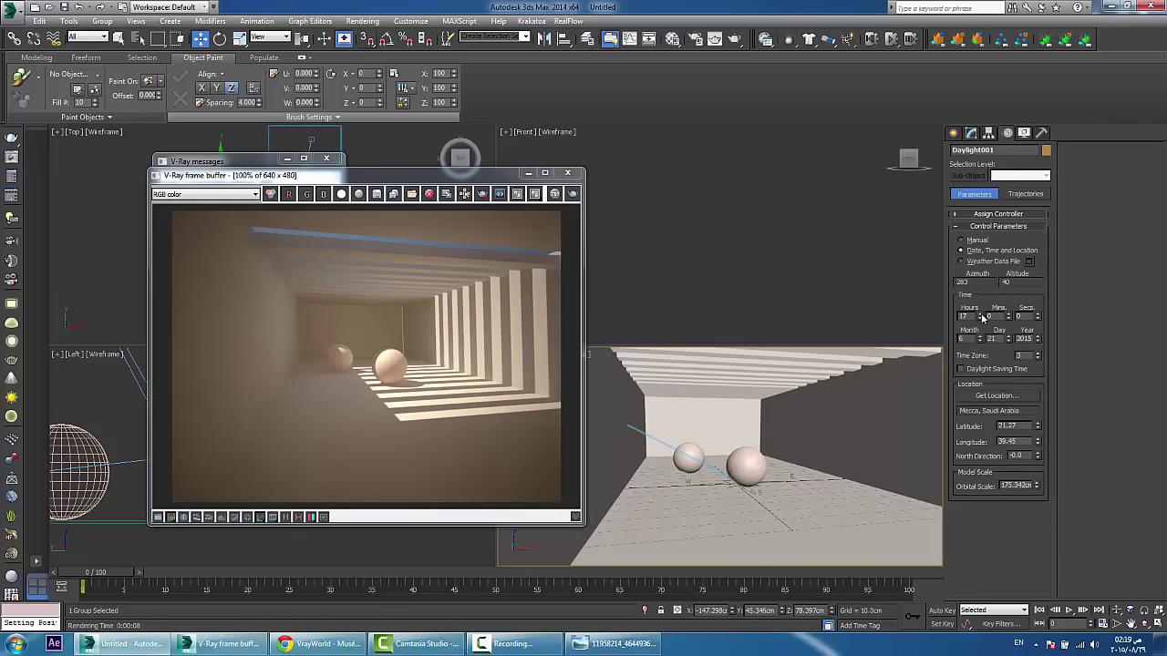
{"action": "left_click", "coordinate": [982, 314]}
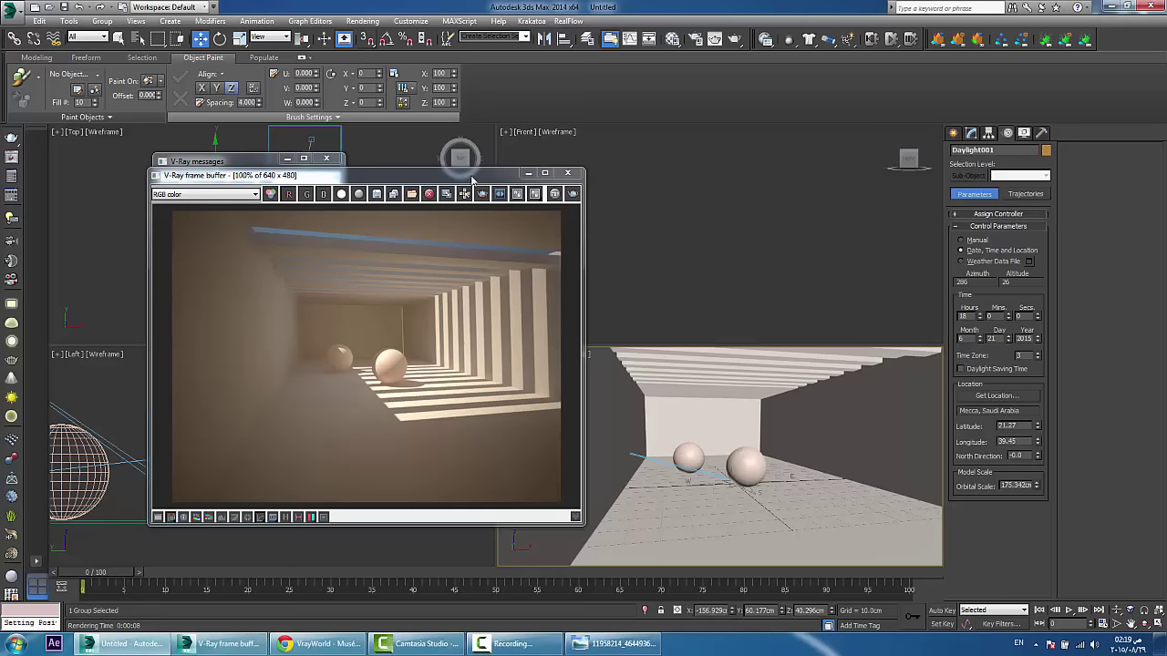
{"action": "left_click", "coordinate": [572, 194]}
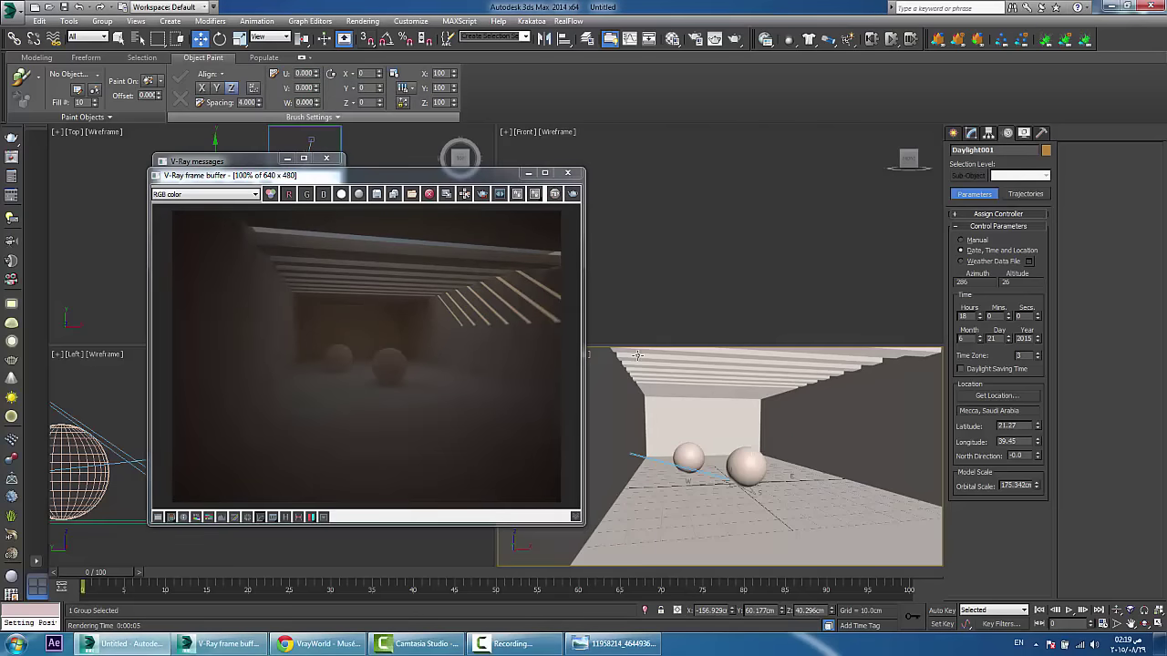
Step: Try rendering the room from outside in a perspective view, return to the camera view and close the V-Ray windows
{"action": "key", "text": "p"}
{"action": "middle_click_drag", "start_coordinate": [690, 406], "coordinate": [718, 459]}
{"action": "scroll", "coordinate": [701, 445], "scroll_direction": "up", "scroll_amount": 3}
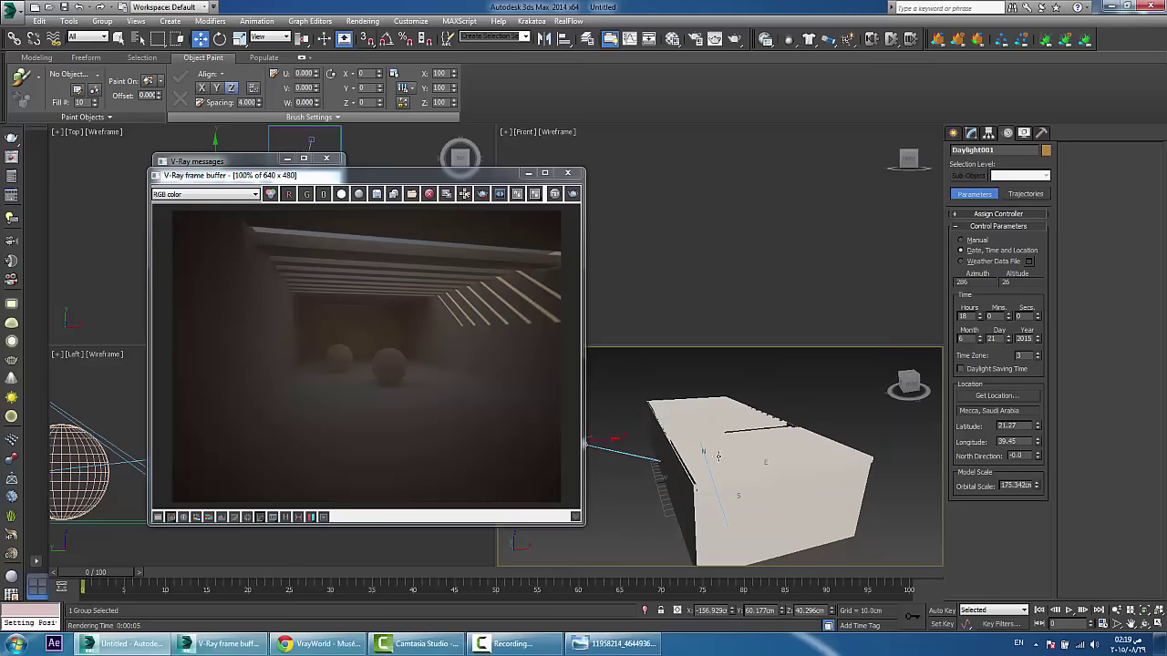
{"action": "middle_click_drag", "start_coordinate": [657, 415], "coordinate": [658, 418]}
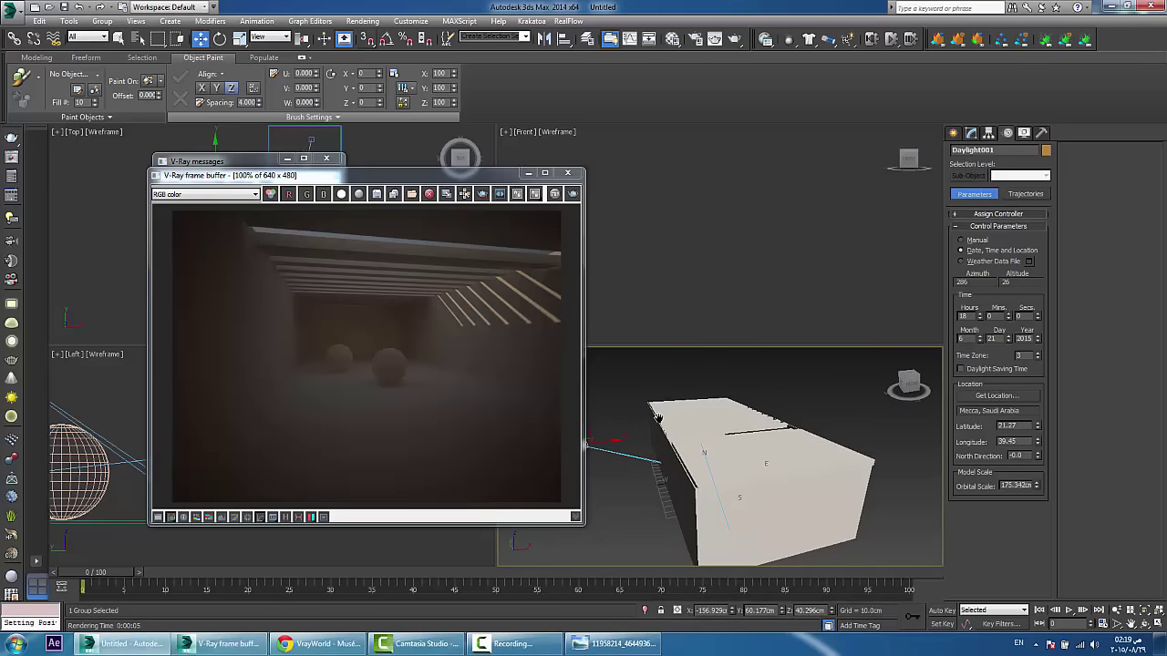
{"action": "left_click", "coordinate": [572, 193]}
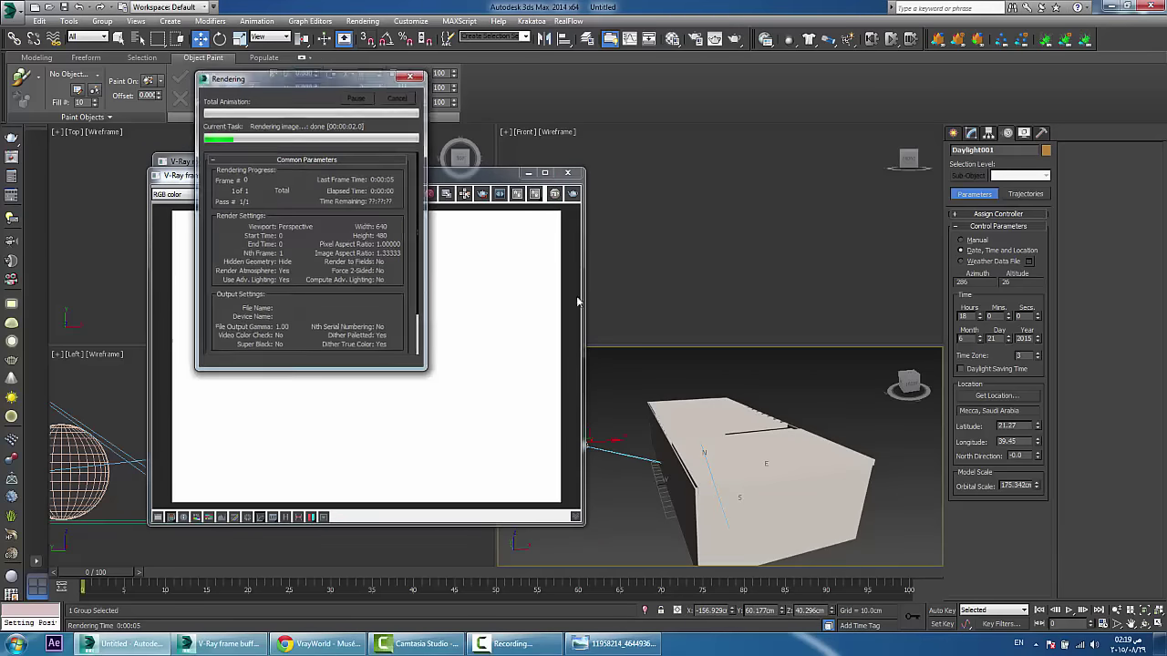
{"action": "key", "text": "c"}
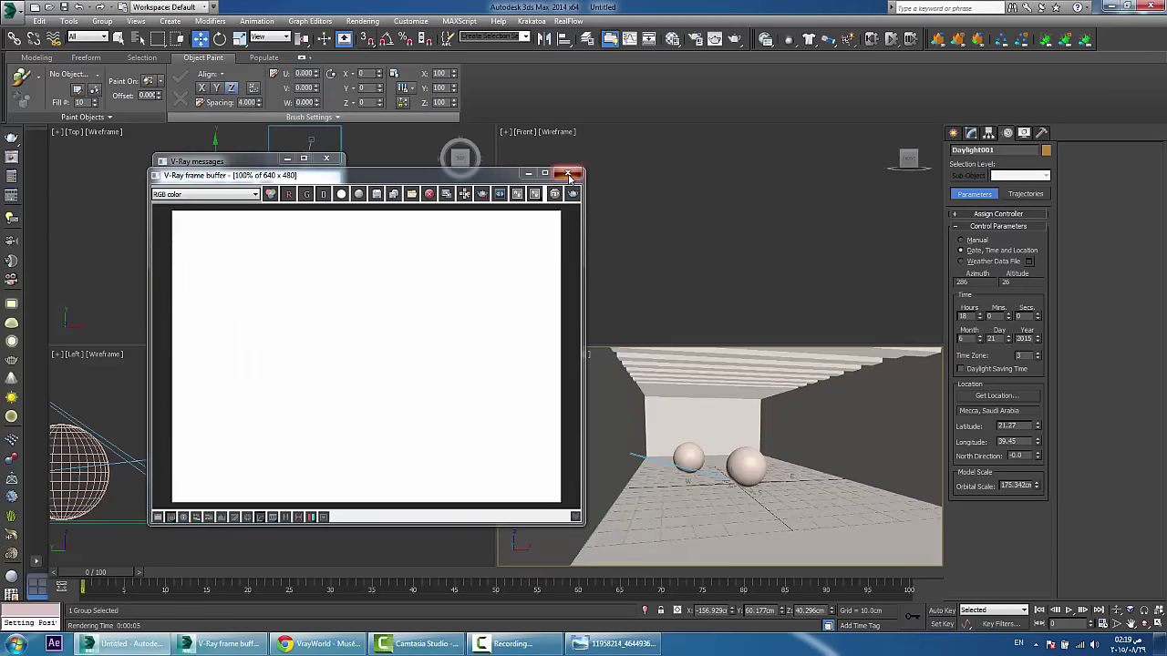
{"action": "left_click", "coordinate": [567, 173]}
{"action": "left_click", "coordinate": [326, 158]}
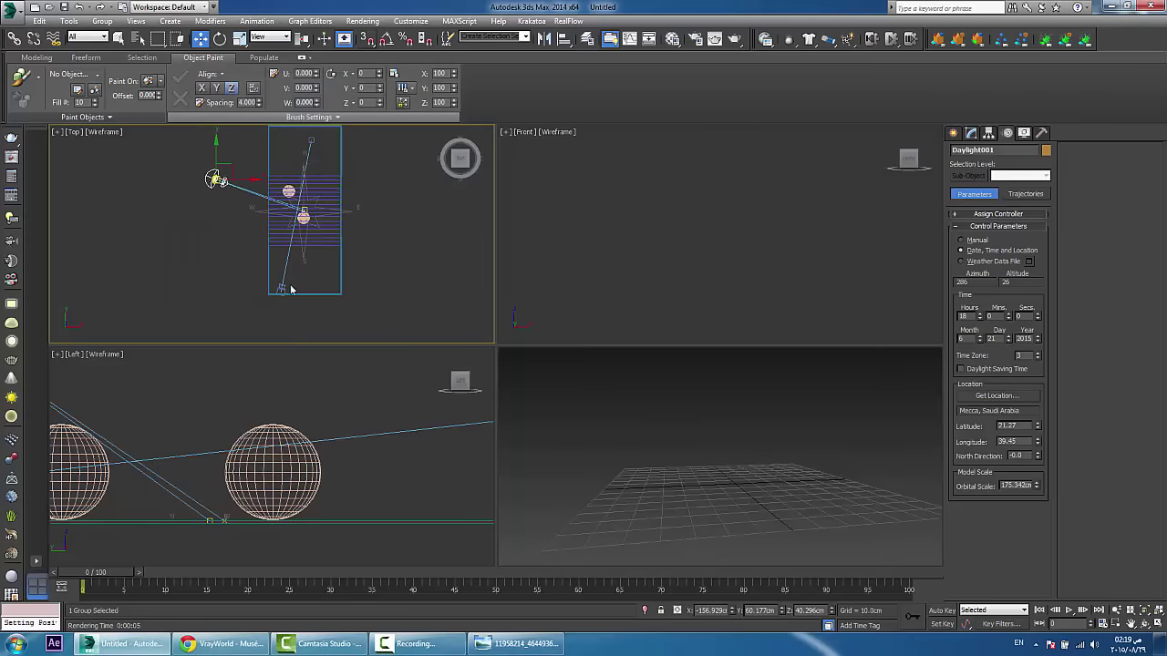
Step: Move VRayCam001 back and up outside the room so it looks down at the roof, and render the camera view
{"action": "left_click", "coordinate": [290, 292]}
{"action": "scroll", "coordinate": [252, 426], "scroll_direction": "down", "scroll_amount": 5}
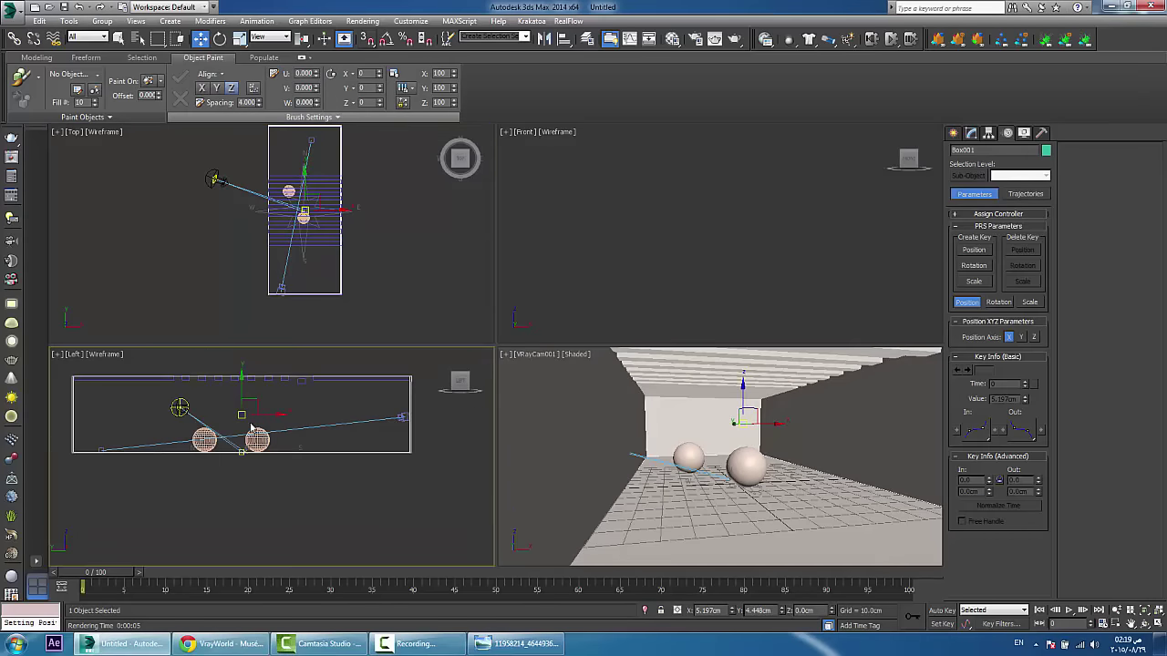
{"action": "left_click", "coordinate": [402, 418]}
{"action": "middle_click_drag", "start_coordinate": [402, 418], "coordinate": [294, 454]}
{"action": "scroll", "coordinate": [264, 456], "scroll_direction": "down", "scroll_amount": 5}
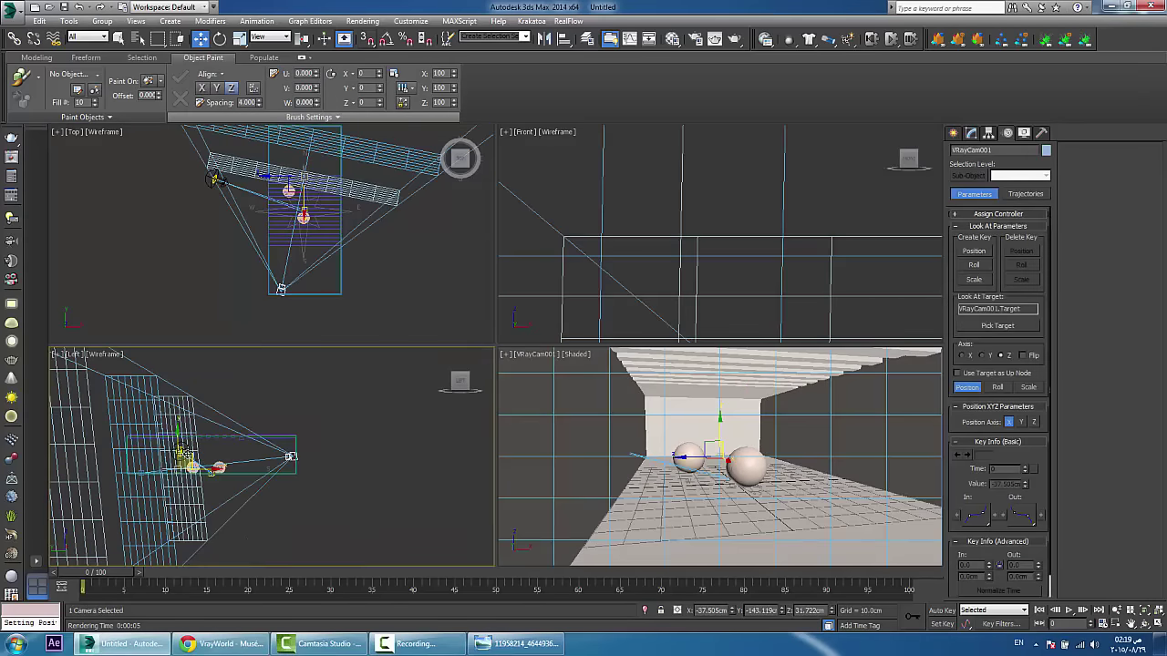
{"action": "left_click_drag", "start_coordinate": [193, 452], "coordinate": [288, 397]}
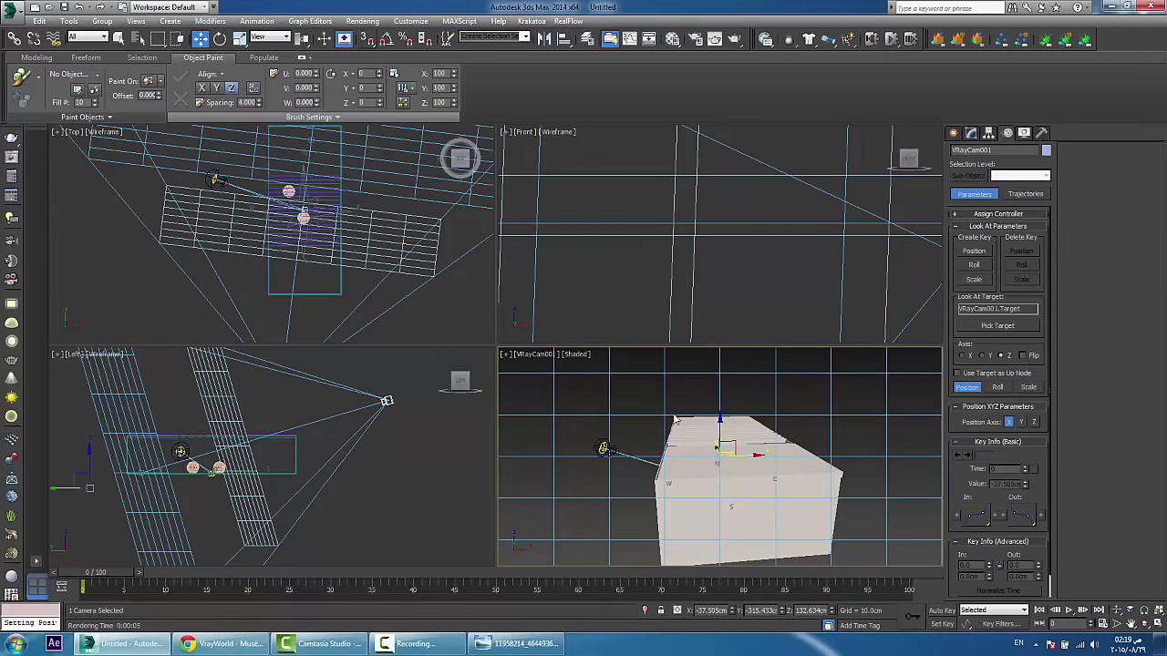
{"action": "left_click", "coordinate": [382, 22]}
{"action": "left_click", "coordinate": [386, 35]}
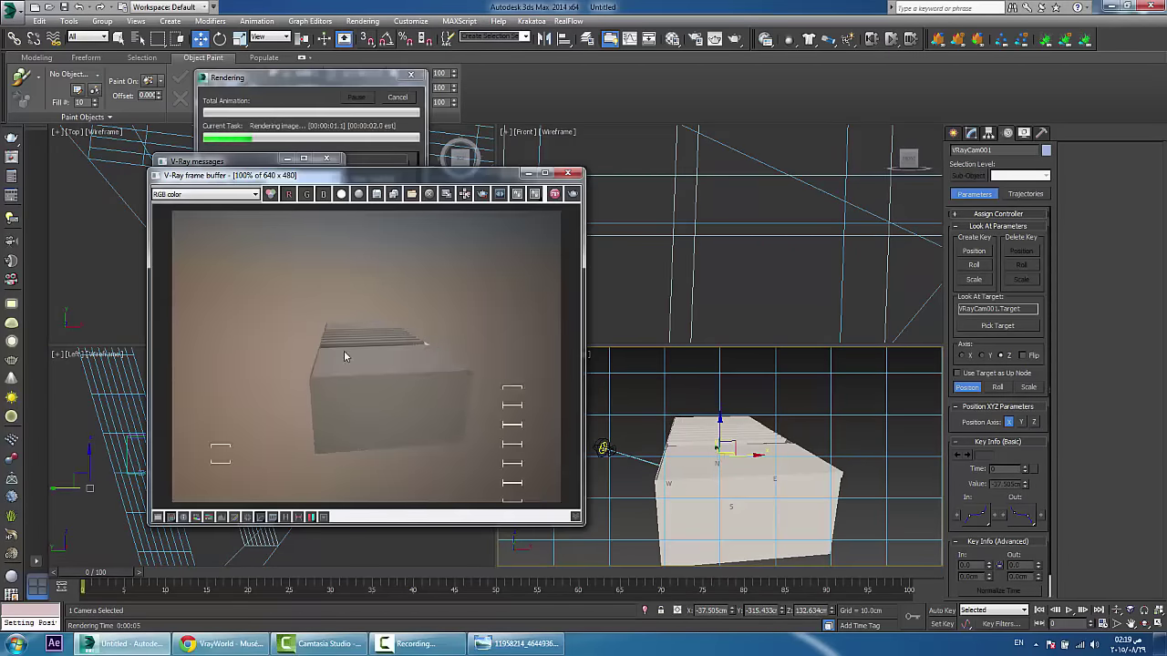
Step: Select Daylight001, set its time of day to 21 hours and render the exterior camera view
{"action": "scroll", "coordinate": [706, 209], "scroll_direction": "down", "scroll_amount": 6}
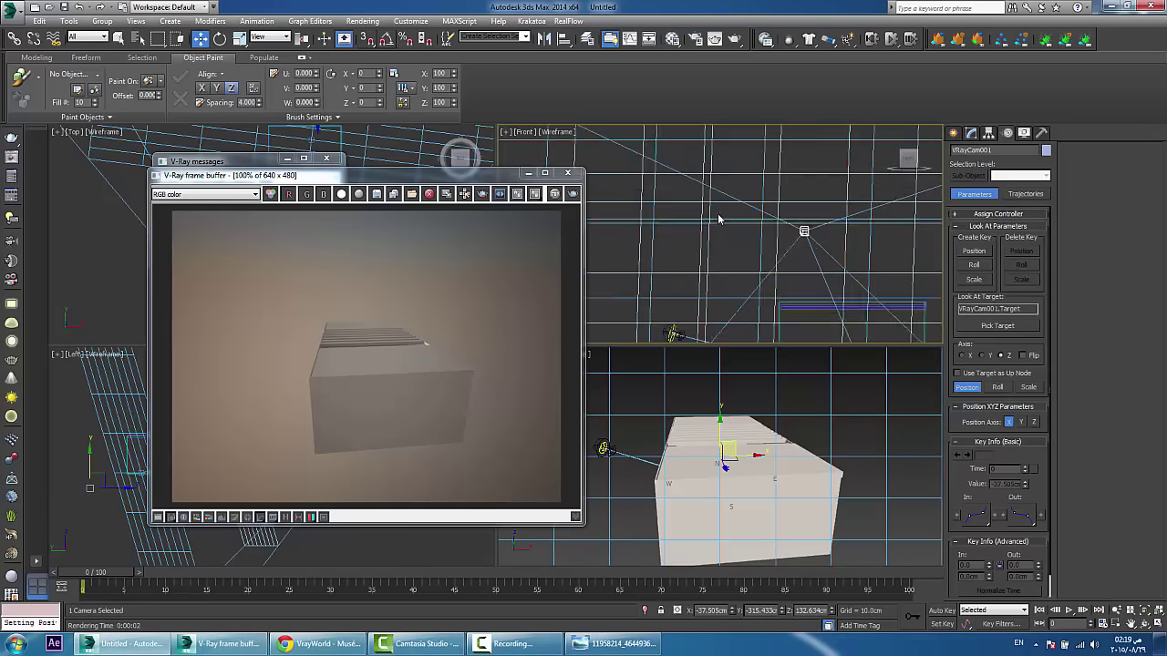
{"action": "scroll", "coordinate": [706, 210], "scroll_direction": "up", "scroll_amount": 3}
{"action": "left_click", "coordinate": [603, 446]}
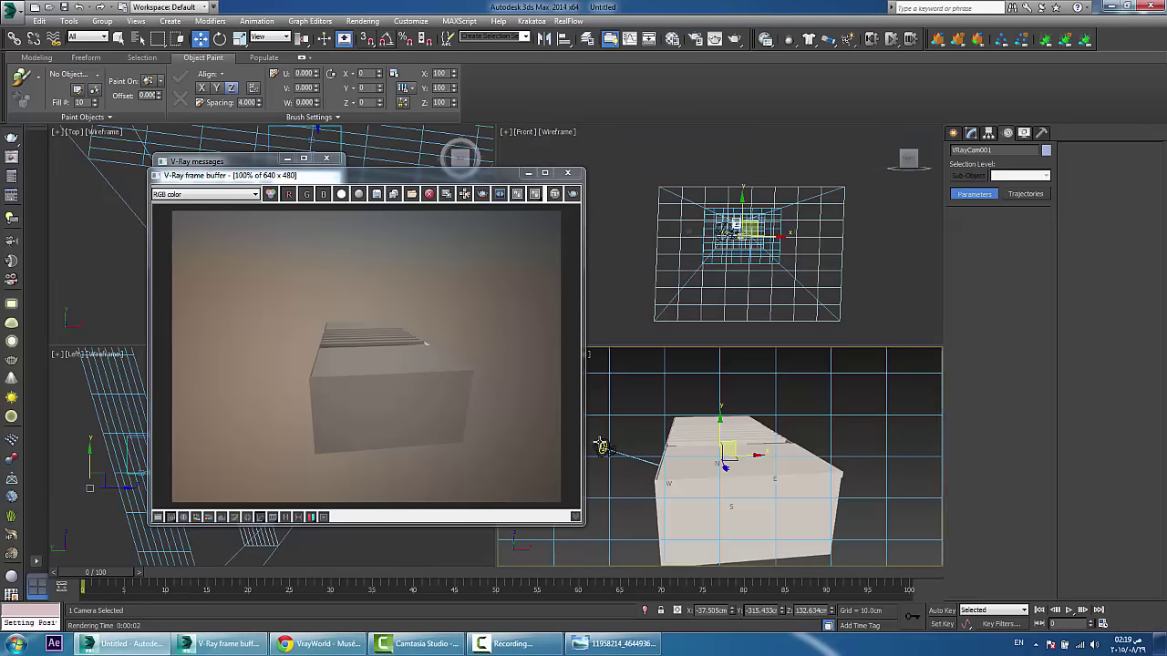
{"action": "left_click_drag", "start_coordinate": [981, 317], "coordinate": [979, 318]}
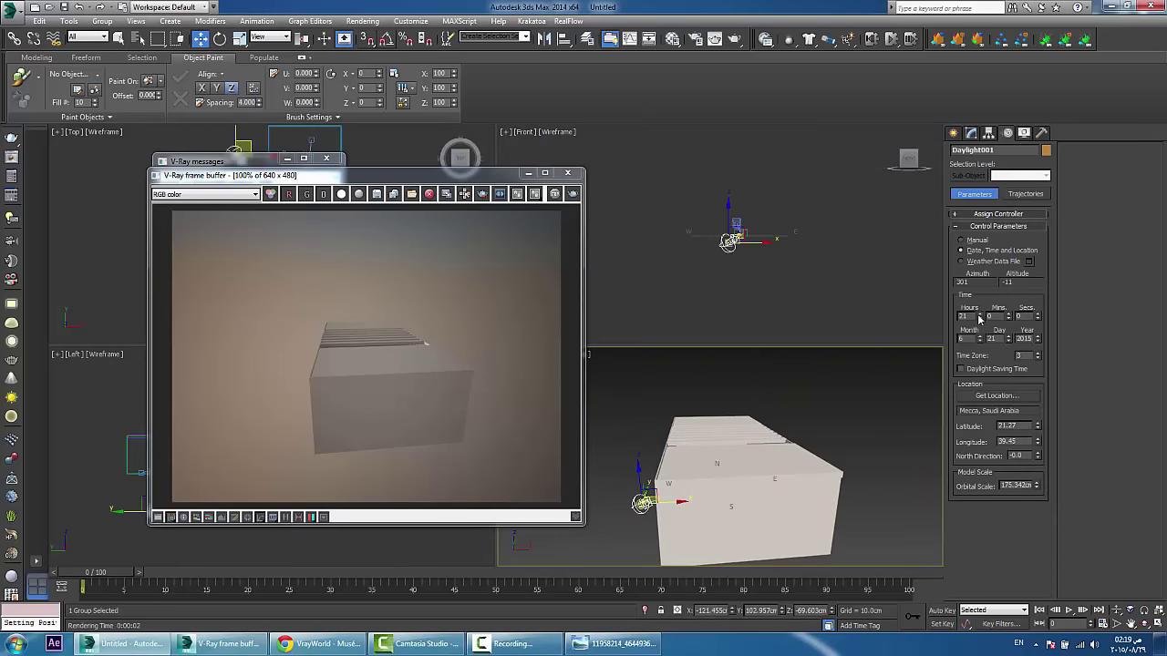
{"action": "left_click", "coordinate": [554, 193]}
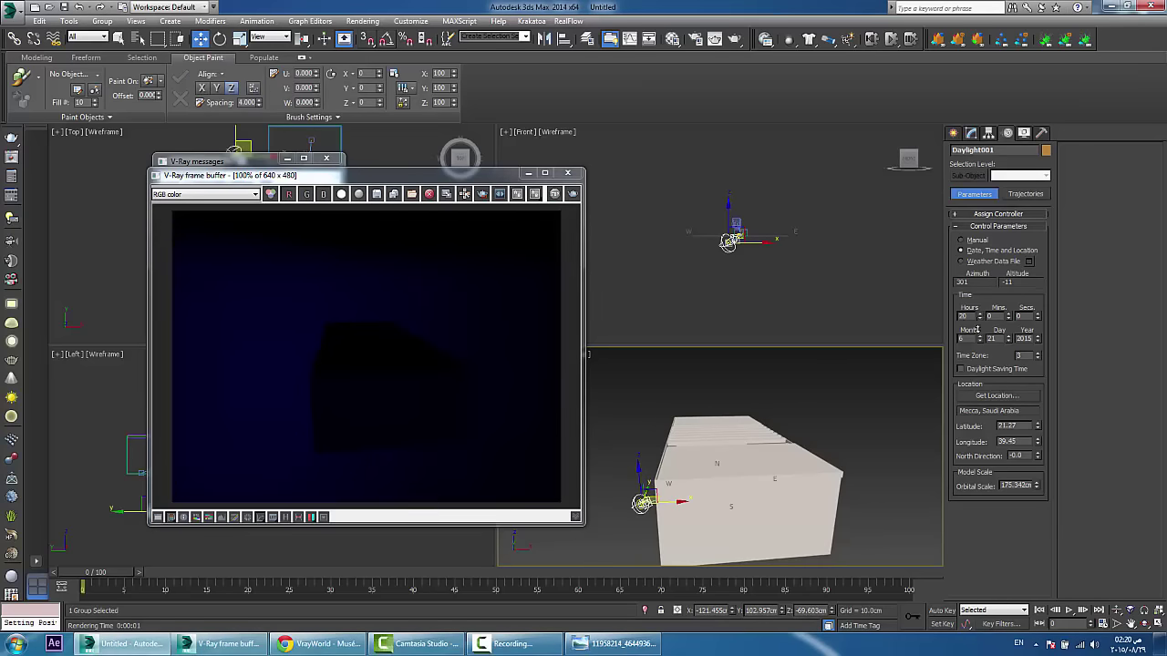
Step: Render the exterior with Daylight001 set to 4 hours and again at 6 hours, and close the frame buffer
{"action": "left_click_drag", "start_coordinate": [977, 330], "coordinate": [981, 321]}
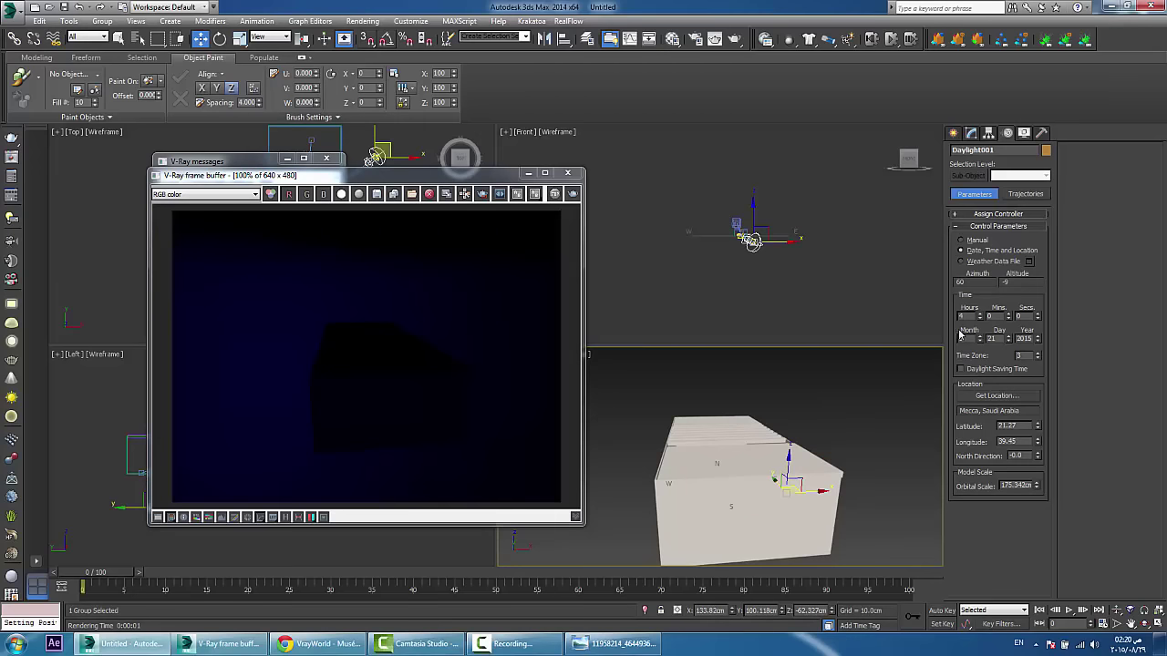
{"action": "left_click", "coordinate": [572, 193]}
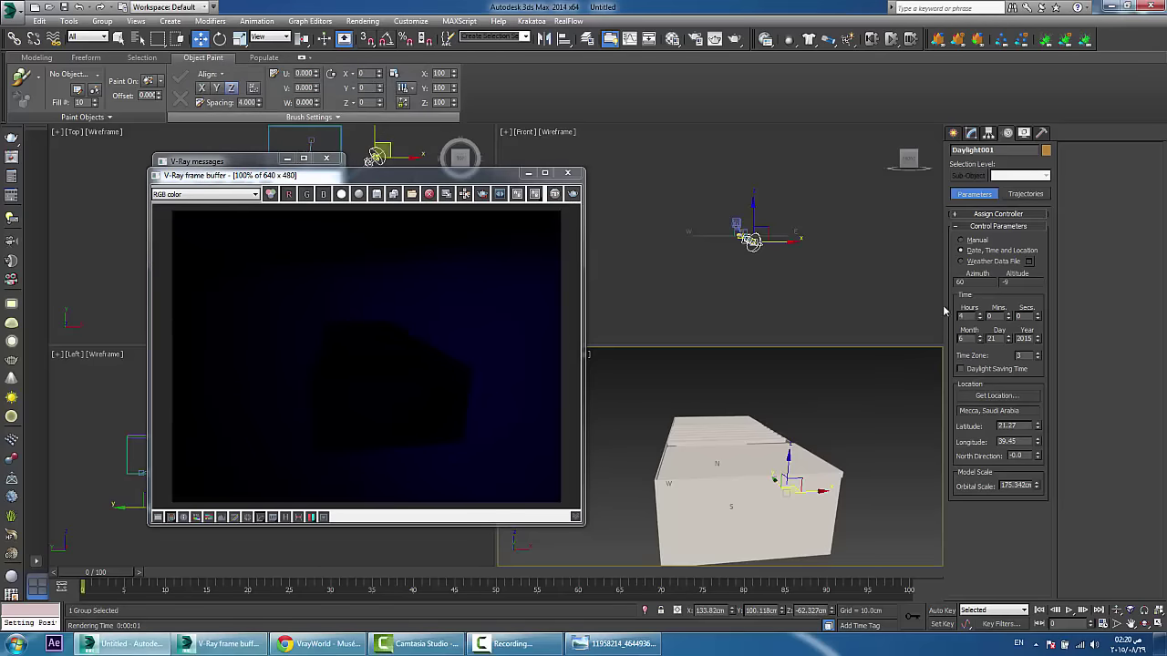
{"action": "left_click", "coordinate": [980, 314]}
{"action": "left_click", "coordinate": [981, 314]}
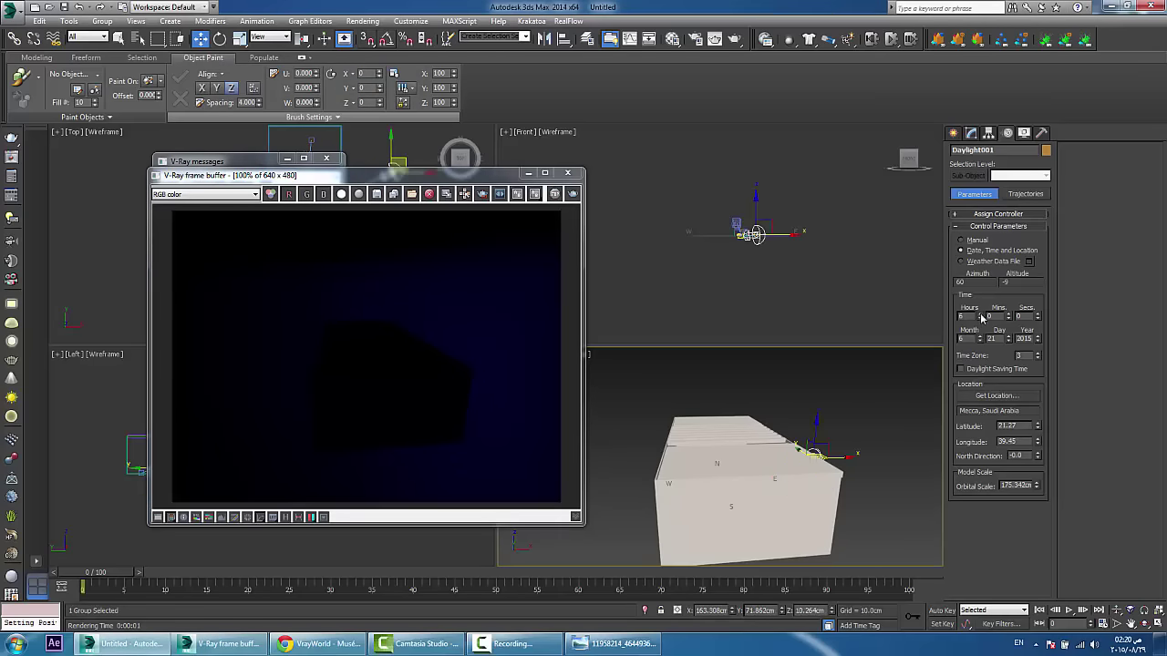
{"action": "left_click", "coordinate": [572, 194]}
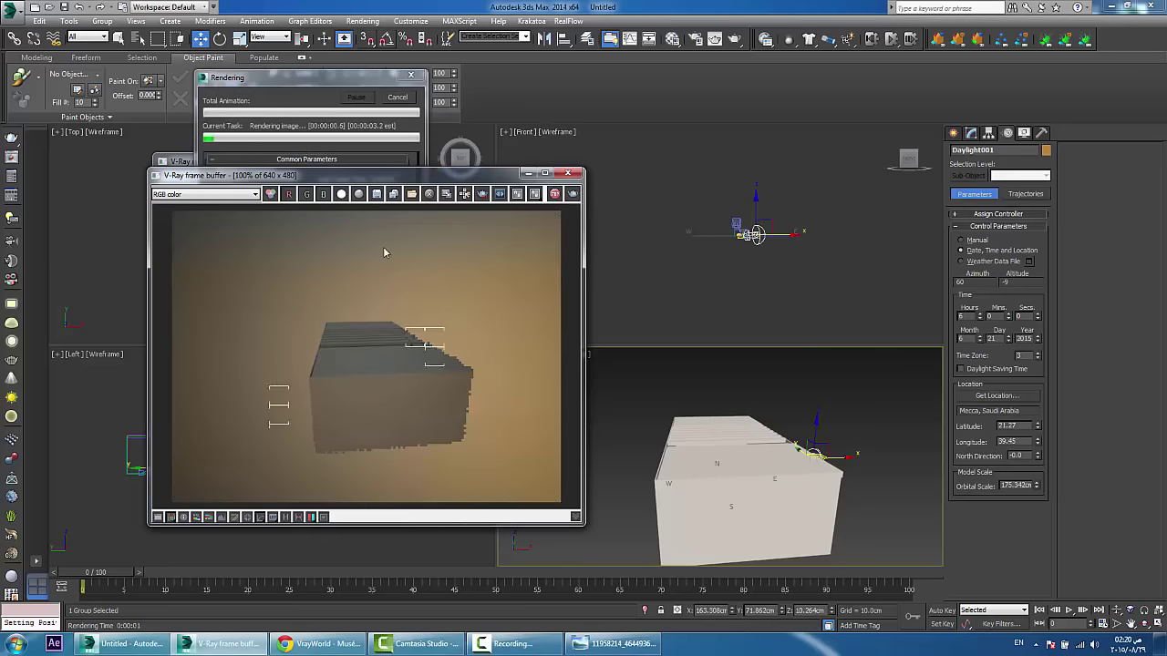
{"action": "left_click", "coordinate": [569, 174]}
Step: Set Daylight001's time of day to 10 hours so the sun stands higher above the room
{"action": "left_click", "coordinate": [980, 313]}
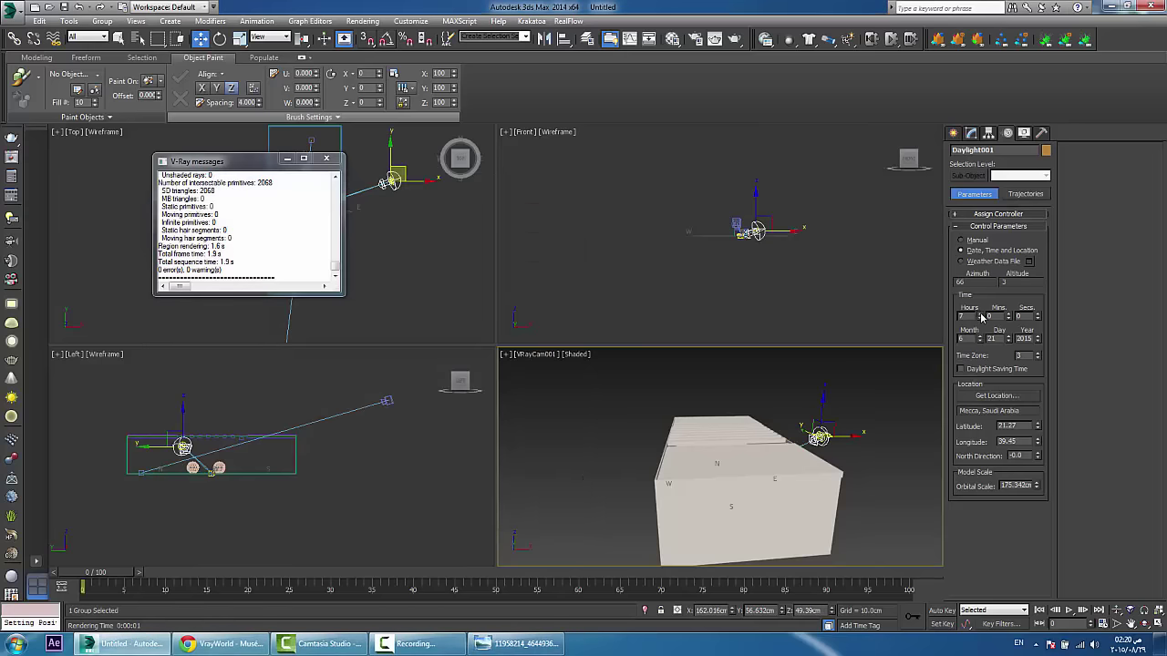
{"action": "left_click", "coordinate": [980, 314]}
{"action": "left_click", "coordinate": [980, 313]}
{"action": "left_click", "coordinate": [981, 314]}
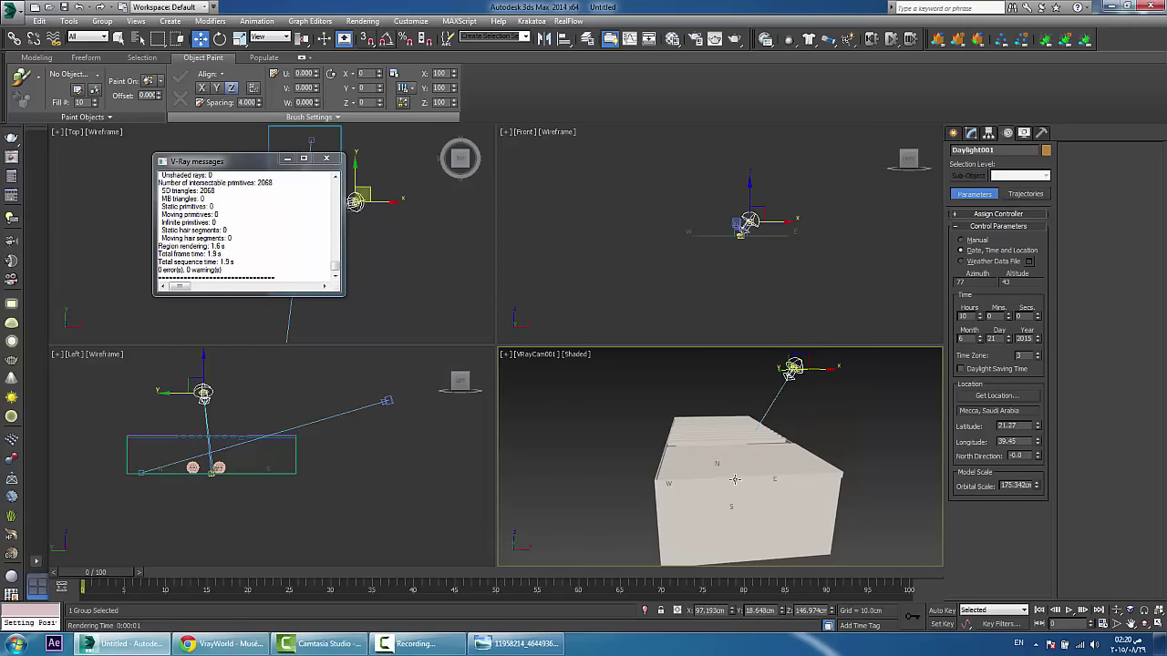
{"action": "middle_click_drag", "start_coordinate": [734, 480], "coordinate": [720, 425], "text": "alt"}
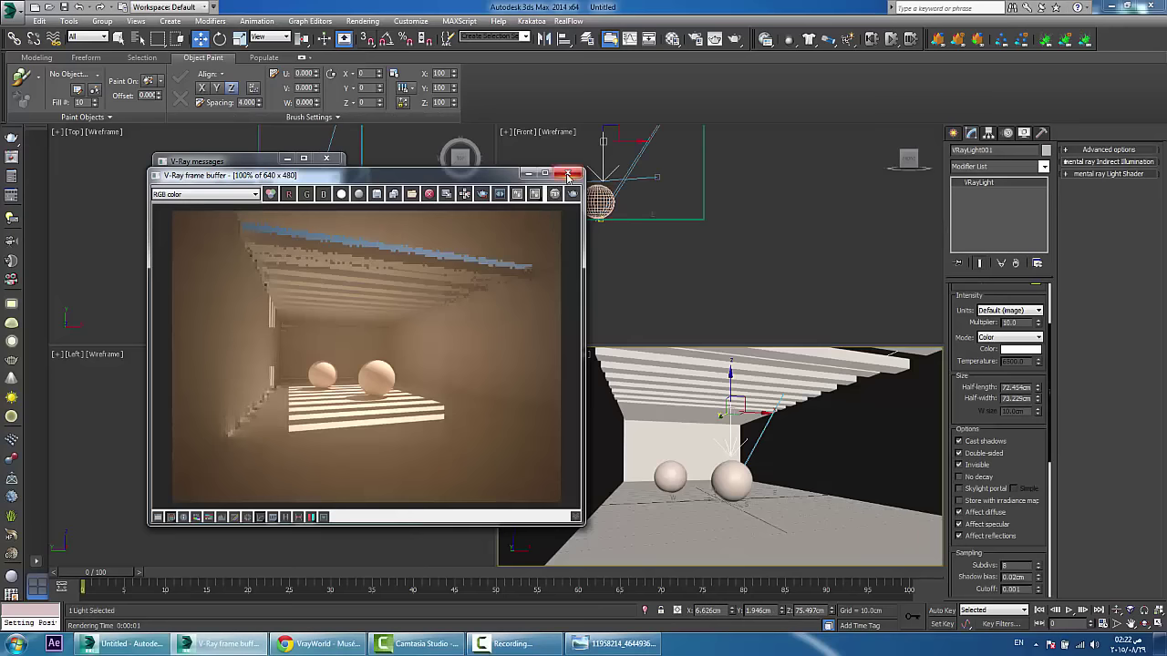
Step: Close the V-Ray frame buffer and the V-Ray messages window
{"action": "left_click", "coordinate": [567, 175]}
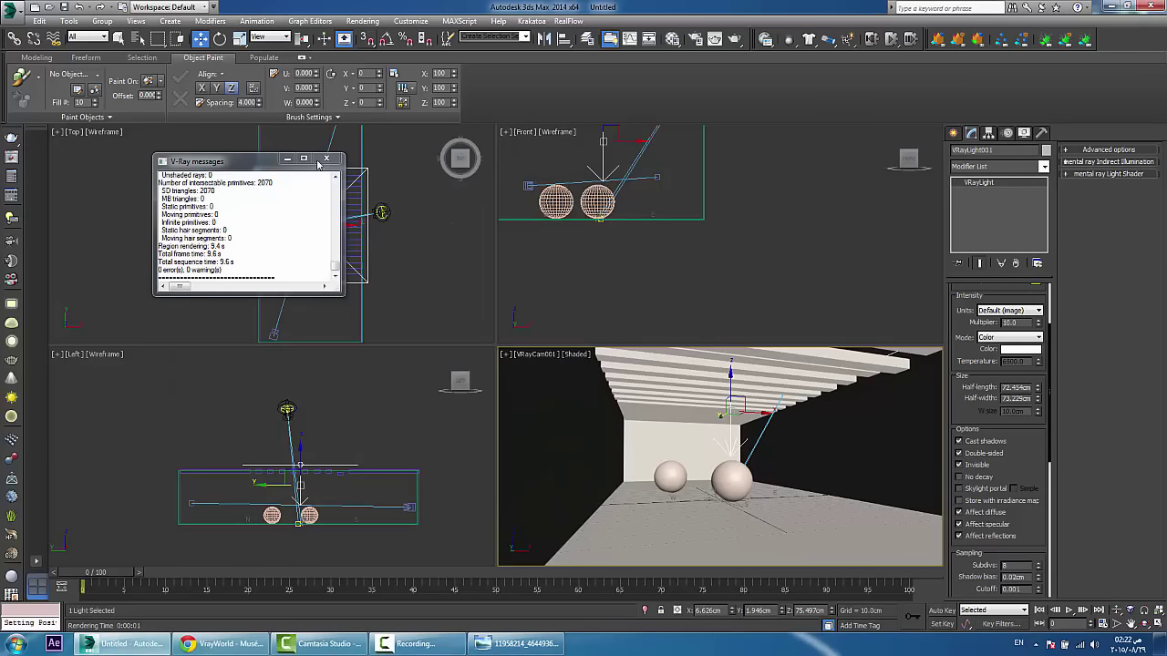
{"action": "left_click", "coordinate": [325, 160]}
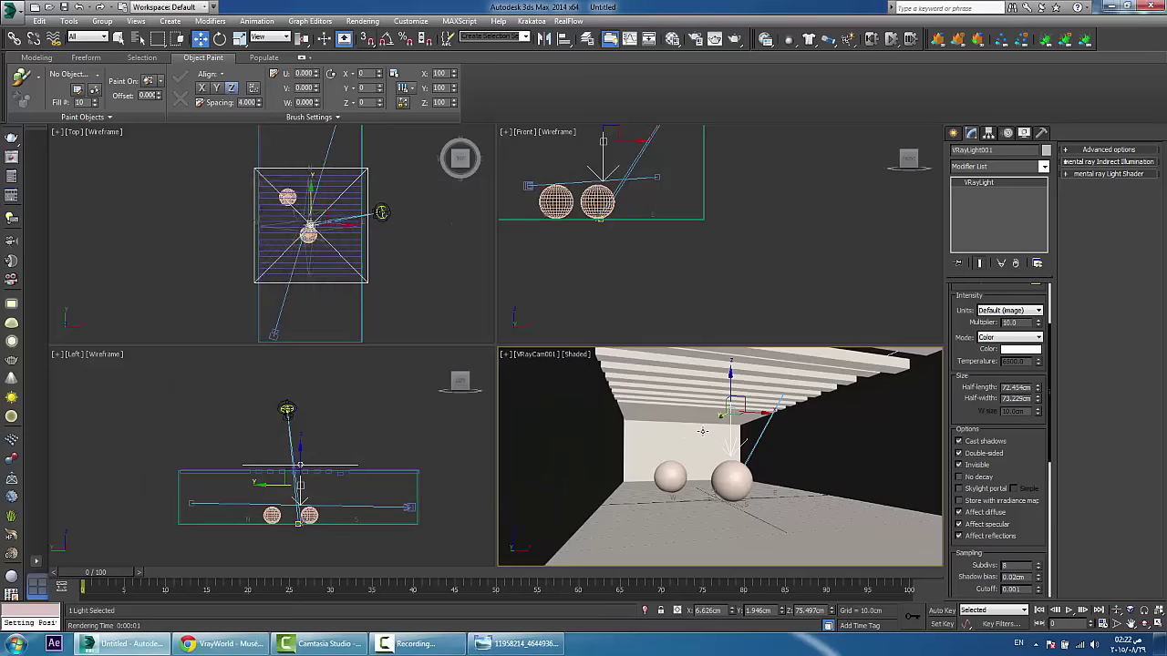